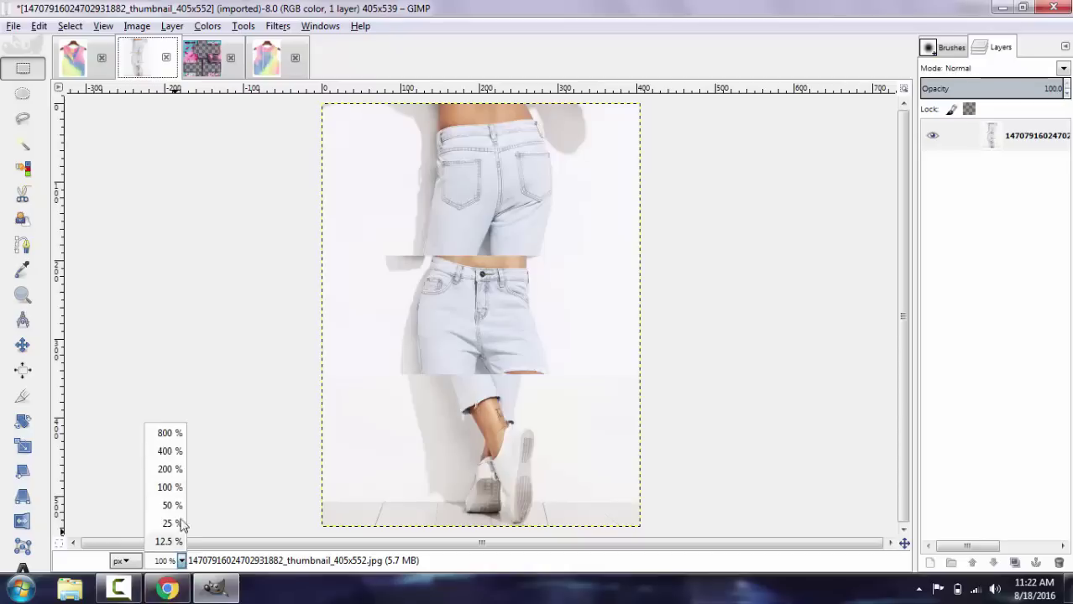
Step: Outline the front waist and hip area of the jeans with Free Select and copy it
click(168, 422)
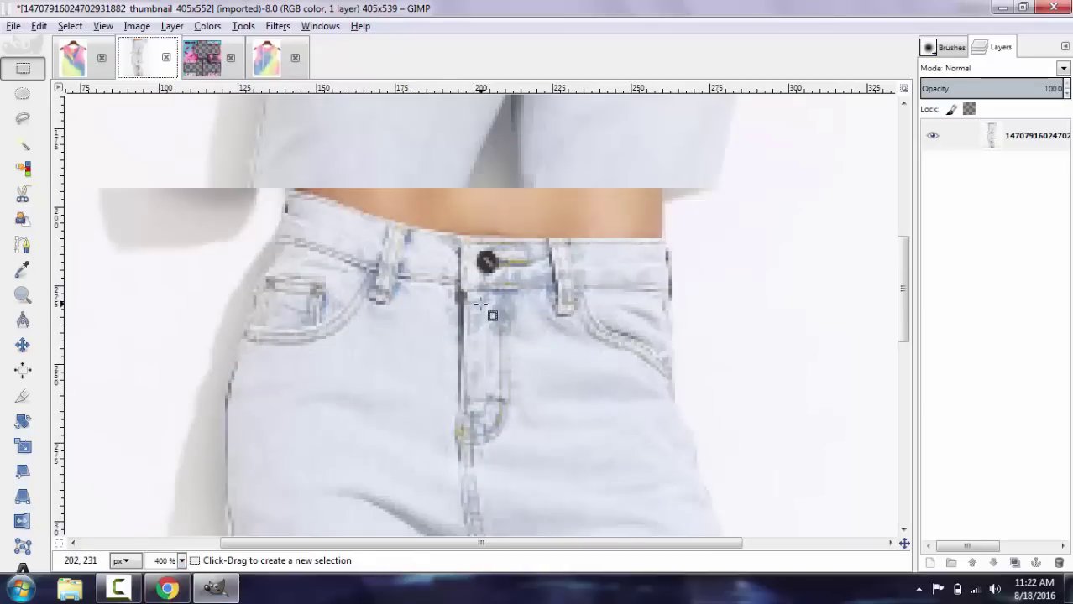
key(f)
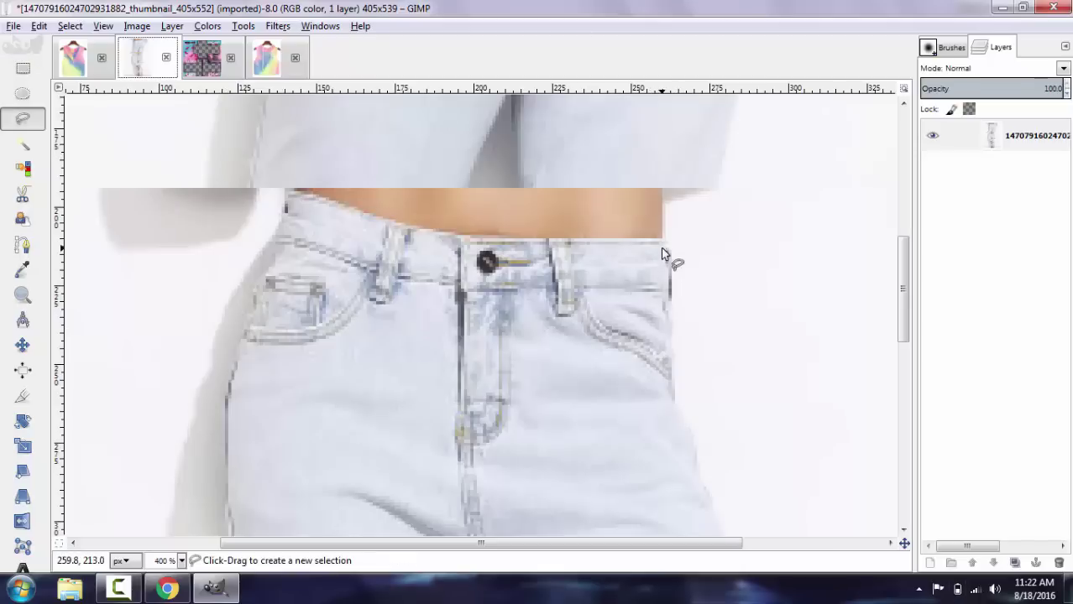
click(665, 241)
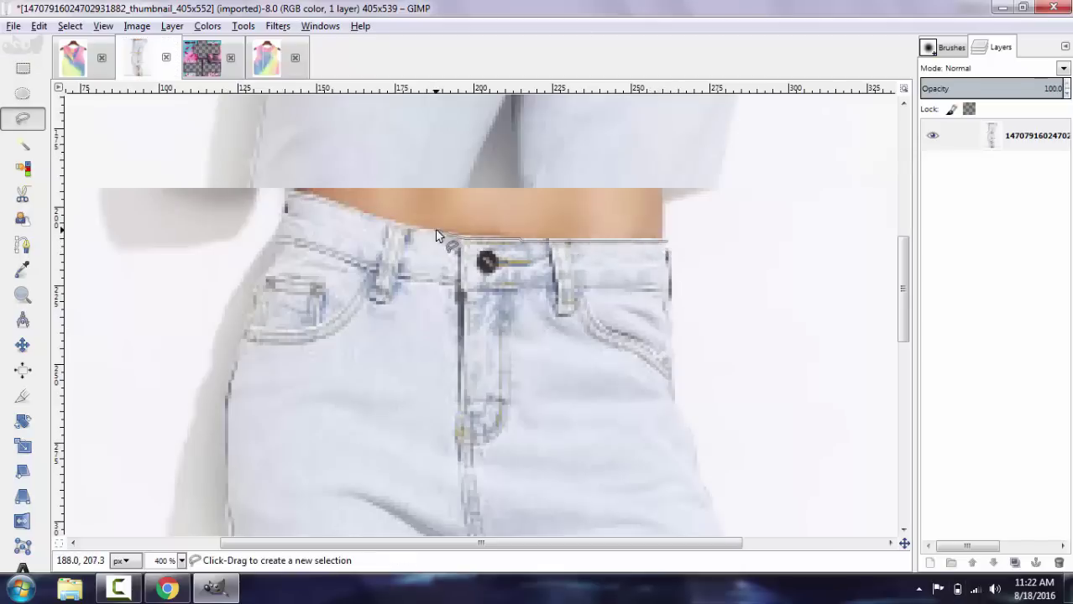
click(289, 194)
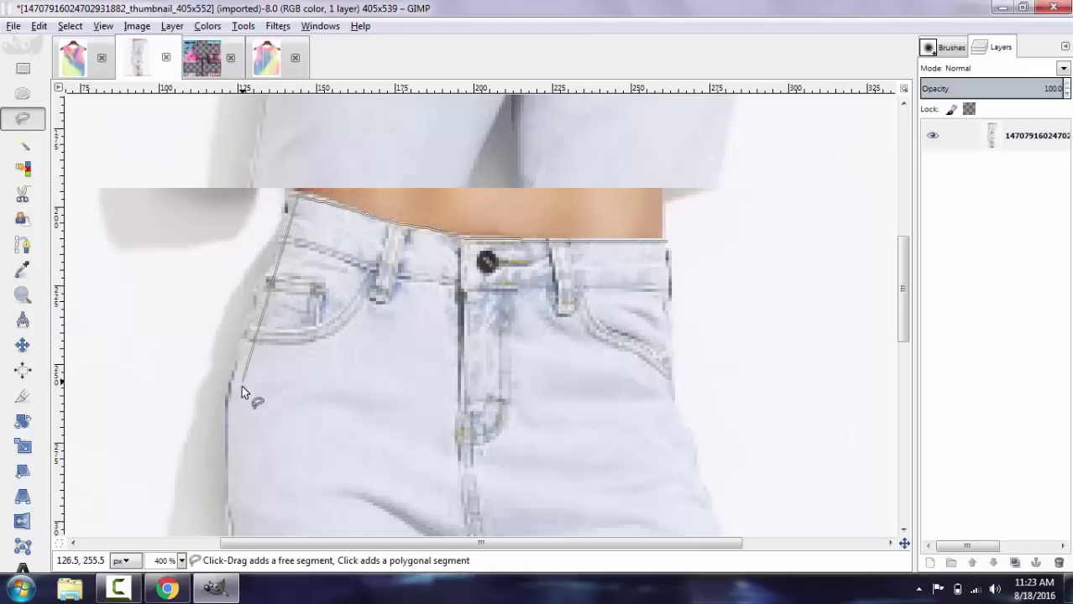
click(234, 469)
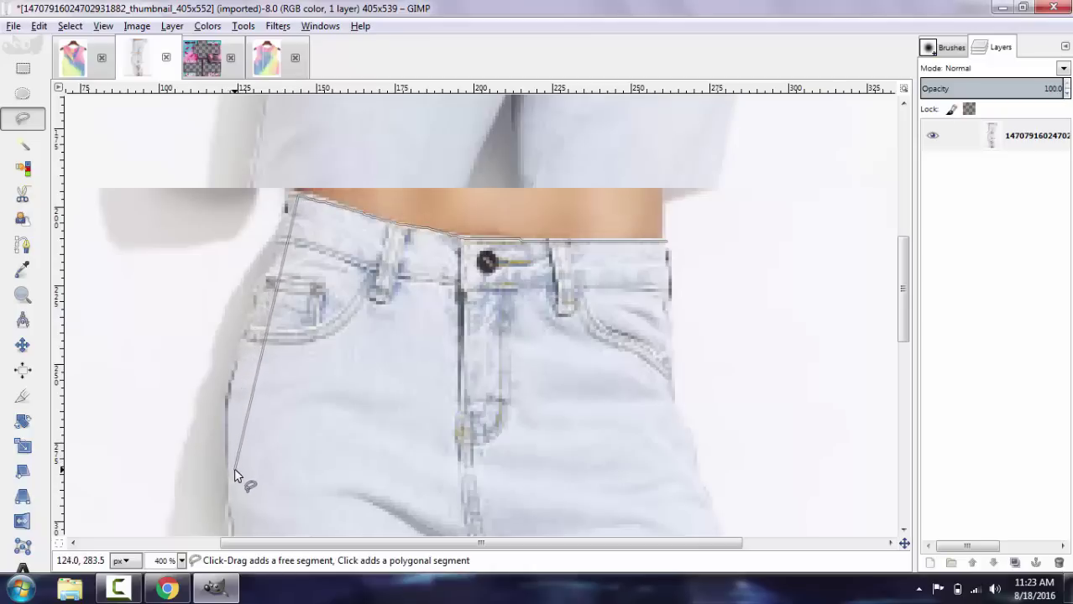
click(662, 488)
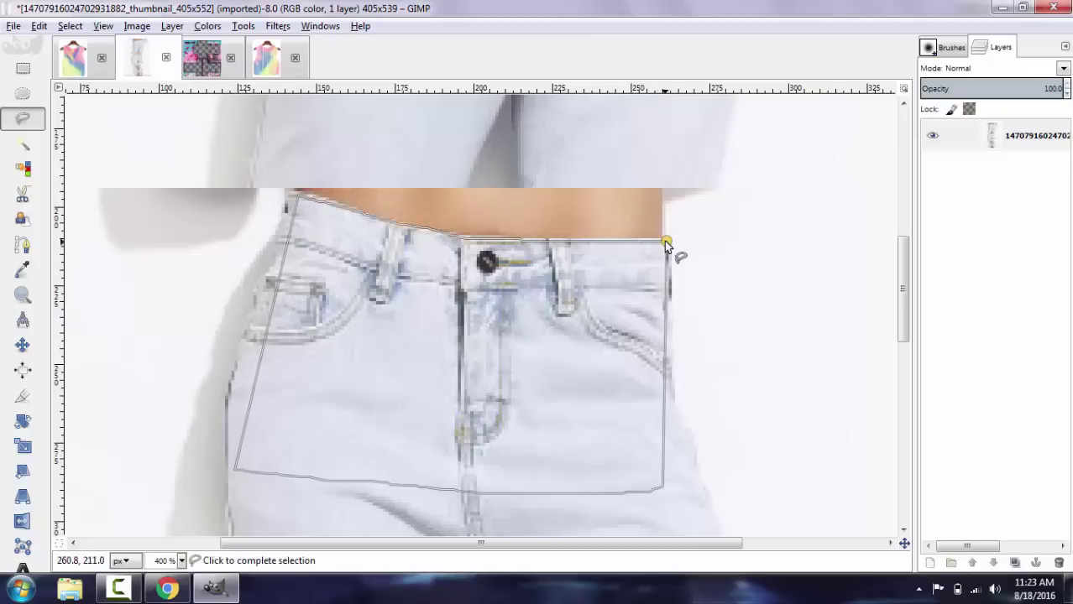
click(667, 242)
key(ctrl+c)
Step: Add a new layer to the clothing template and lower it beneath the template layer
key(alt+3)
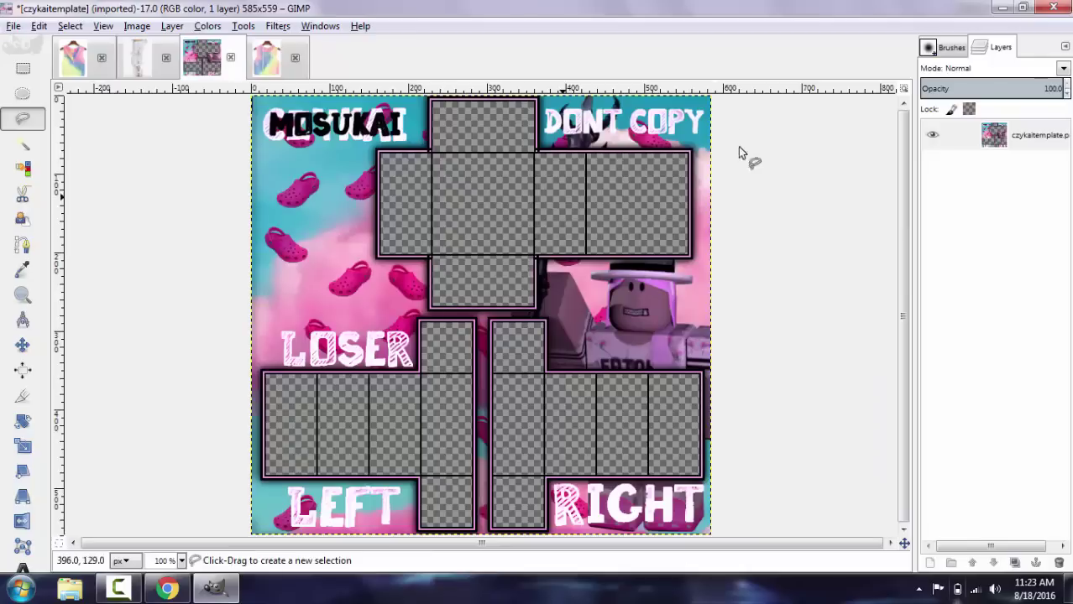
key(r)
click(172, 26)
click(202, 42)
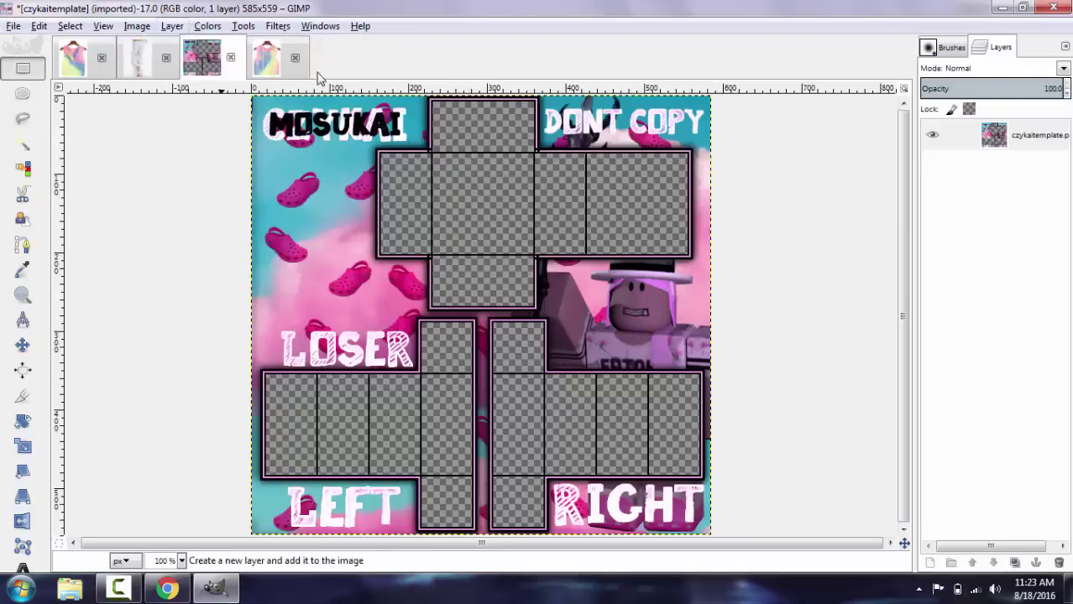
click(541, 421)
click(1034, 142)
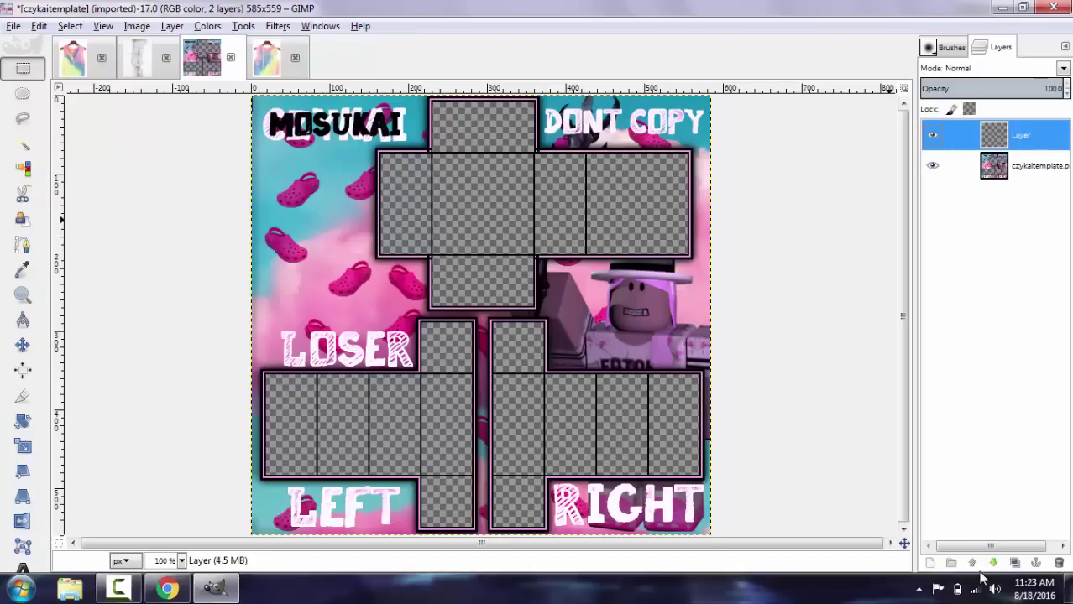
click(992, 563)
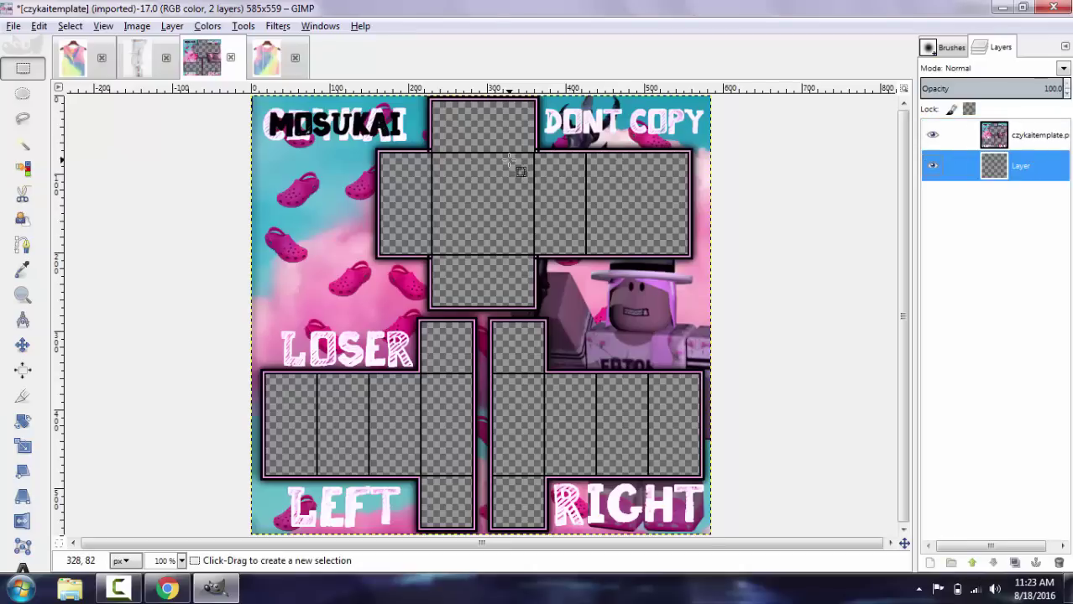
Step: Paste the copied jeans front and position it over the lower part of the front torso panel
key(ctrl+v)
drag(494, 308, 484, 241)
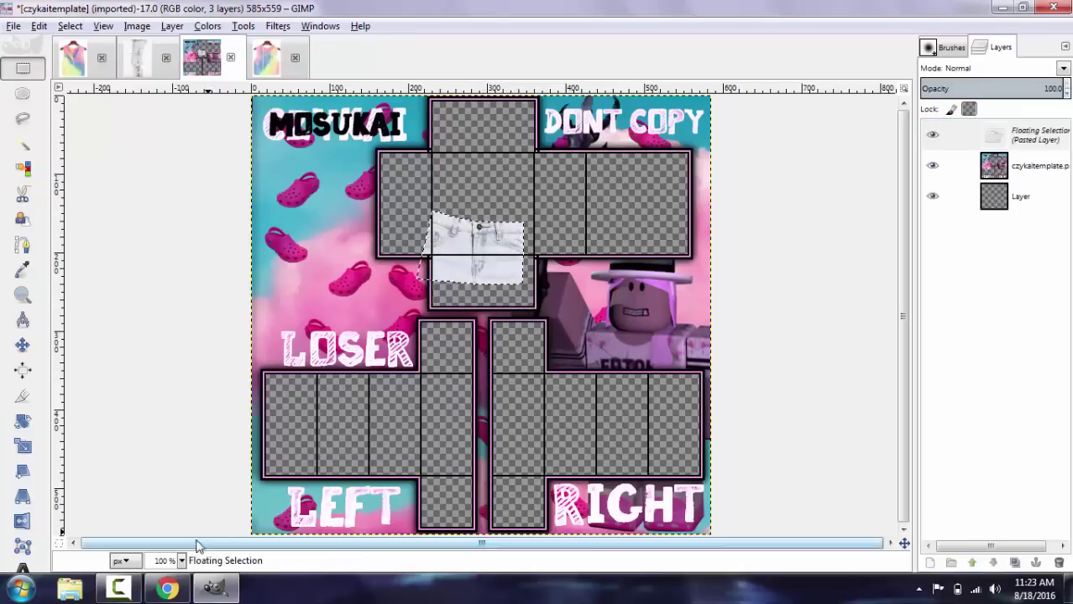
click(181, 561)
click(174, 456)
drag(552, 250, 555, 233)
scroll(596, 290, up, 6)
scroll(648, 356, down, 4)
Step: Scale the pasted jeans up to span the front torso panel and reposition them within it
key(shift+t)
click(651, 356)
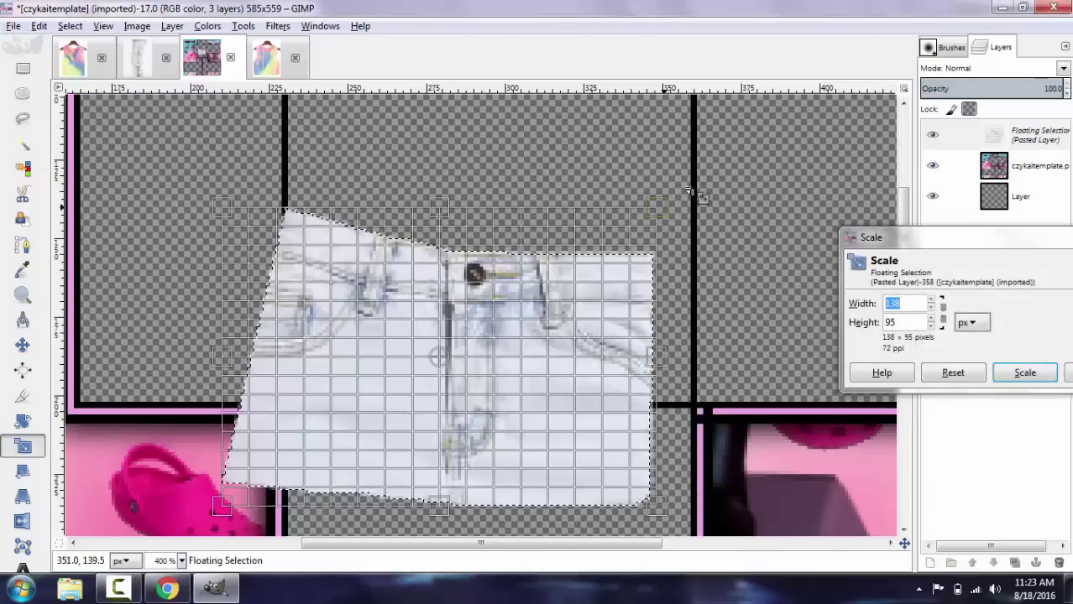
drag(669, 208, 706, 177)
click(1029, 374)
key(m)
drag(527, 316, 579, 294)
Step: Rotate the pasted jeans to level the waistband across the torso panel and anchor them
key(shift+r)
click(194, 309)
key(m)
key(shift+r)
click(194, 308)
click(483, 267)
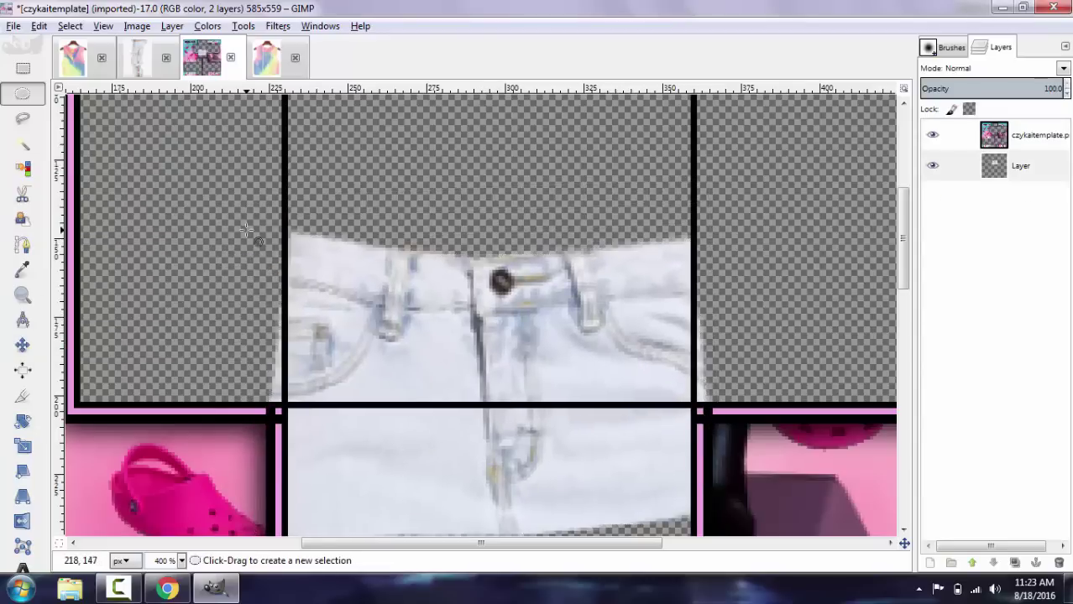
Step: Cut away the uneven denim above the waistband and the denim overhanging both sides of the front panel
key(r)
drag(242, 193, 833, 239)
key(ctrl+x)
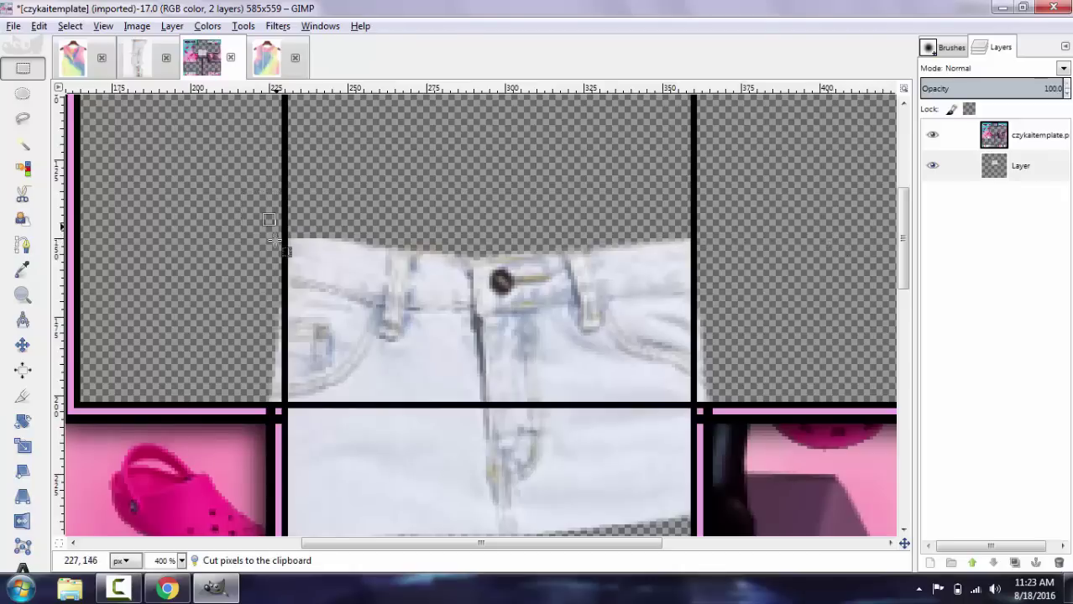
drag(225, 234, 284, 460)
key(ctrl+x)
drag(259, 391, 732, 375)
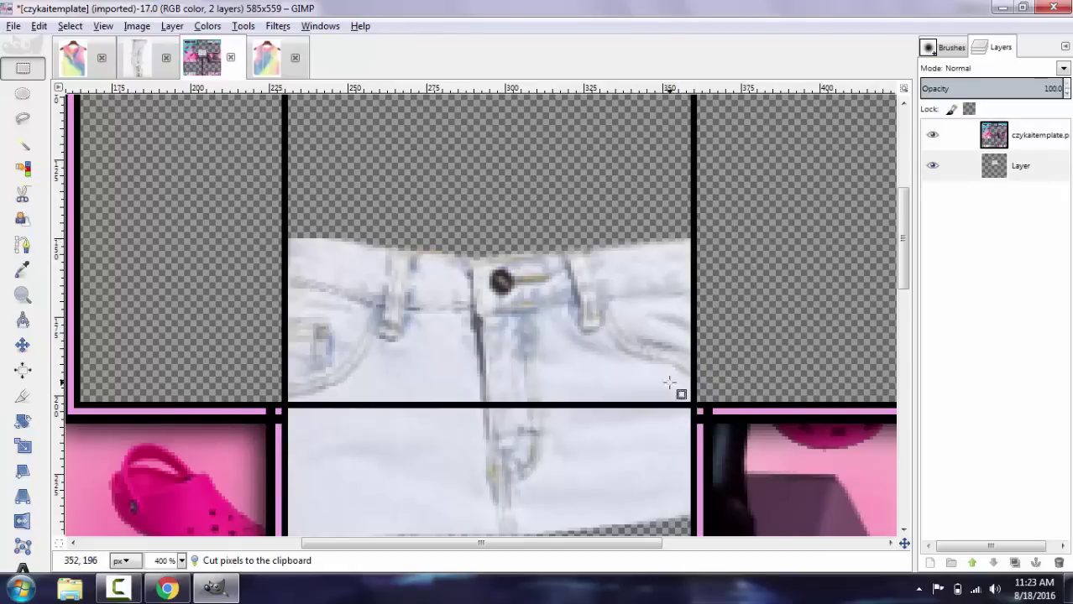
Step: Copy a plain denim strip near the jeans' lower edge, paste it lower, and scale it to 143 × 35 px
scroll(386, 288, down, 5)
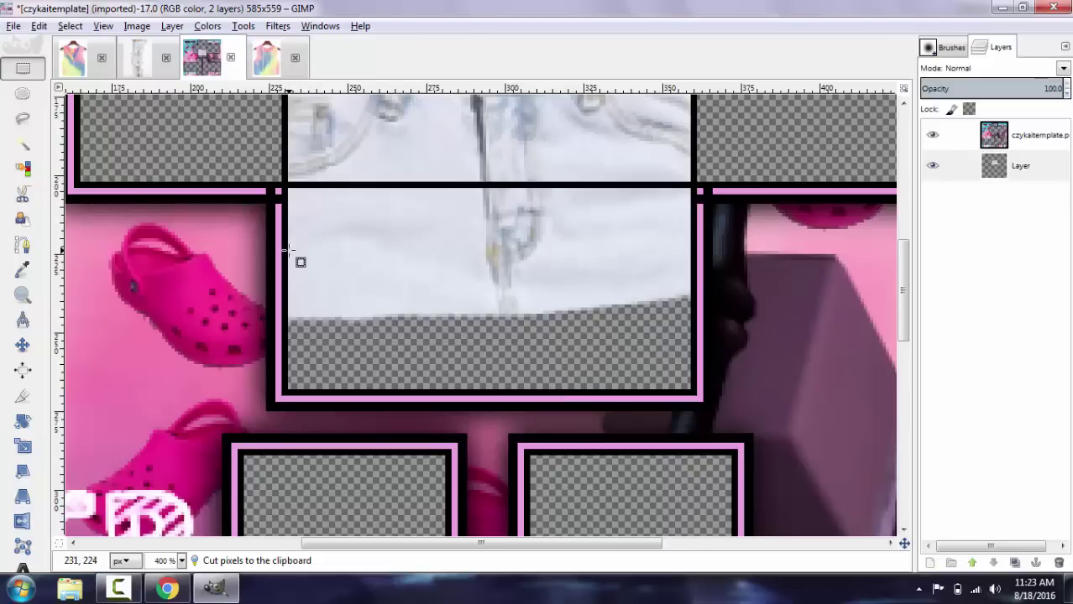
drag(288, 249, 475, 313)
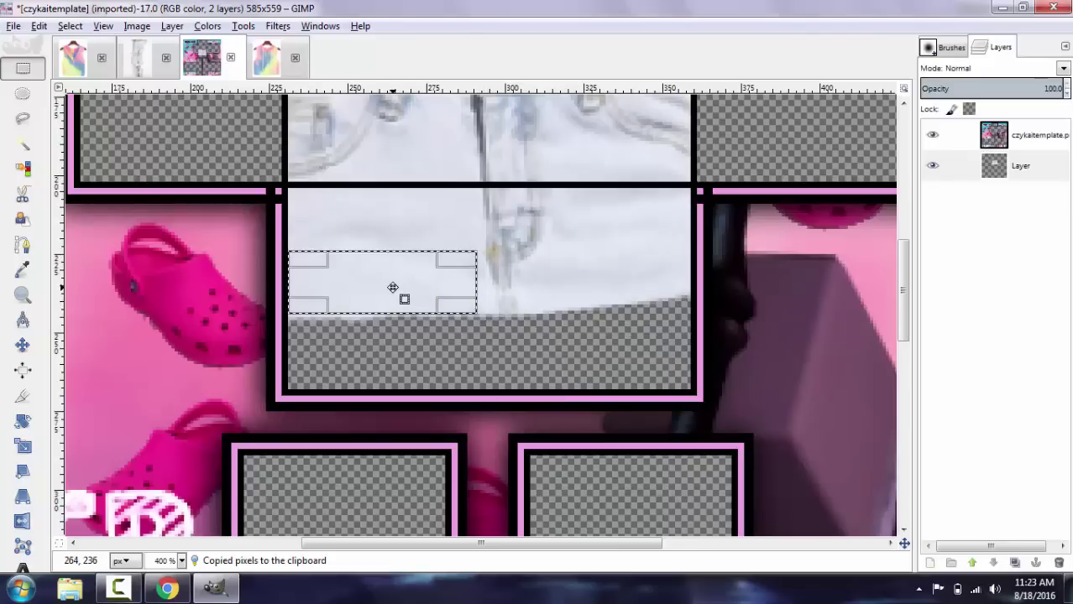
key(ctrl+v)
drag(392, 288, 400, 314)
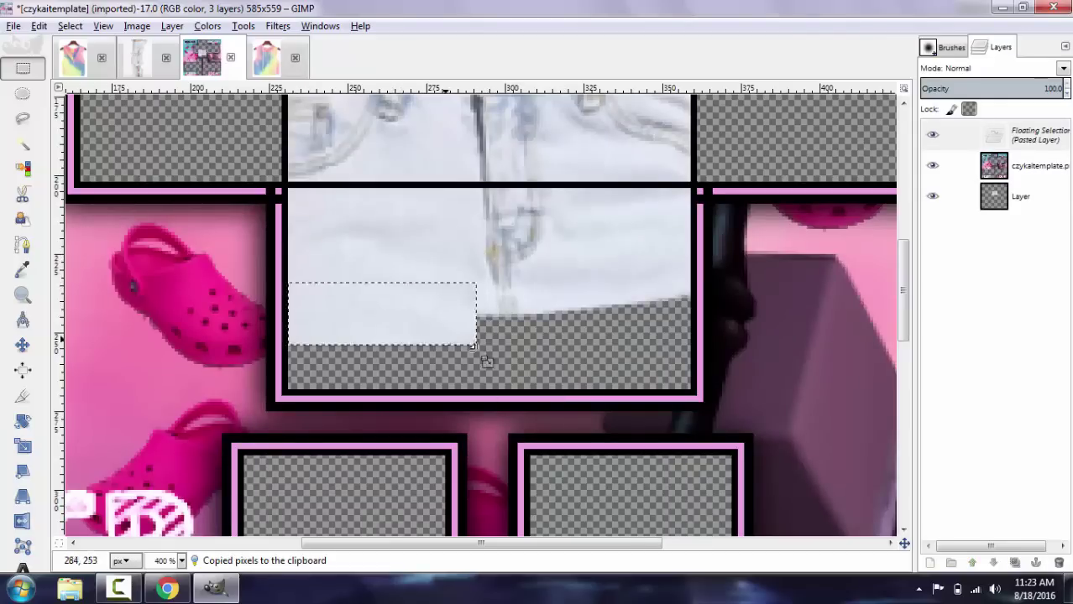
key(shift+t)
drag(477, 349, 737, 396)
click(1044, 377)
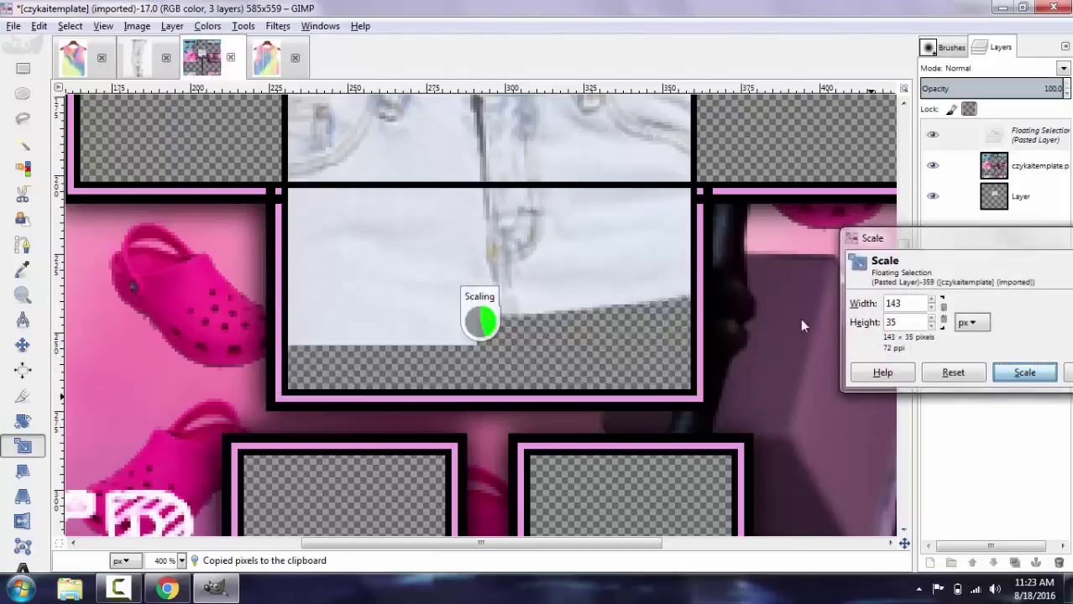
Step: Anchor the scaled denim strip and cut the surplus denim outside the front torso panel
key(ctrl+h)
key(ctrl+x)
key(r)
scroll(629, 311, up, 5)
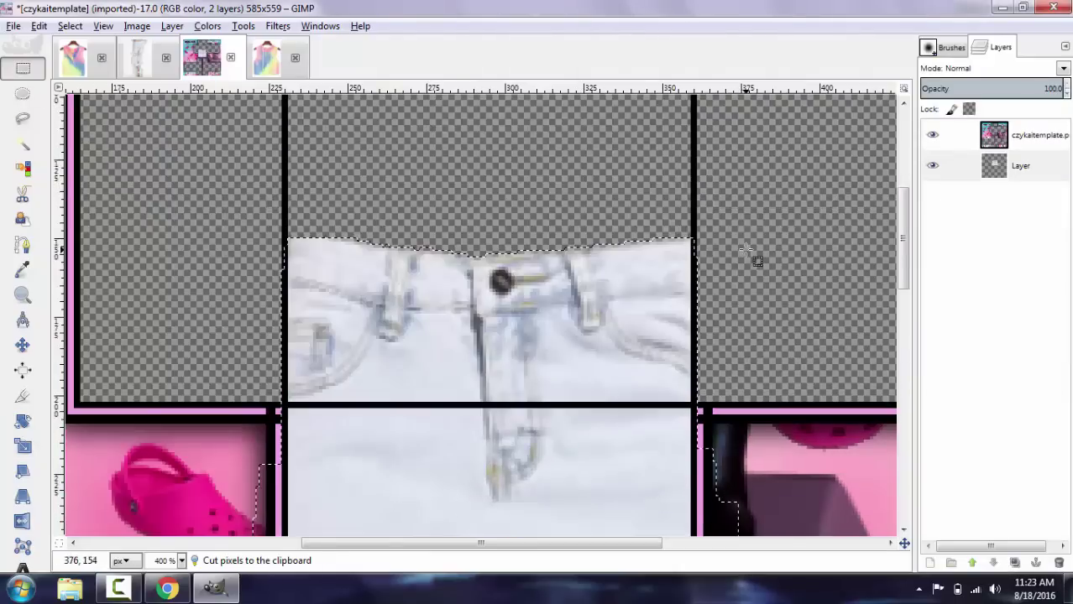
Step: In the jeans photo, outline a four-sided piece of rear waistband beside the centre belt loop and copy it
click(141, 57)
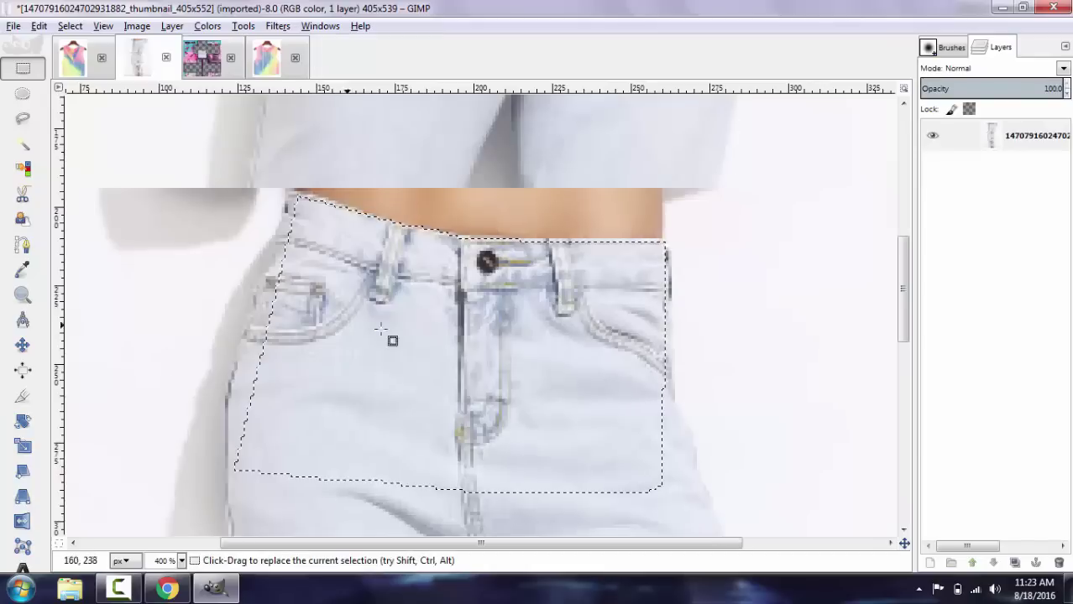
click(652, 210)
scroll(391, 353, up, 10)
scroll(576, 364, down, 15)
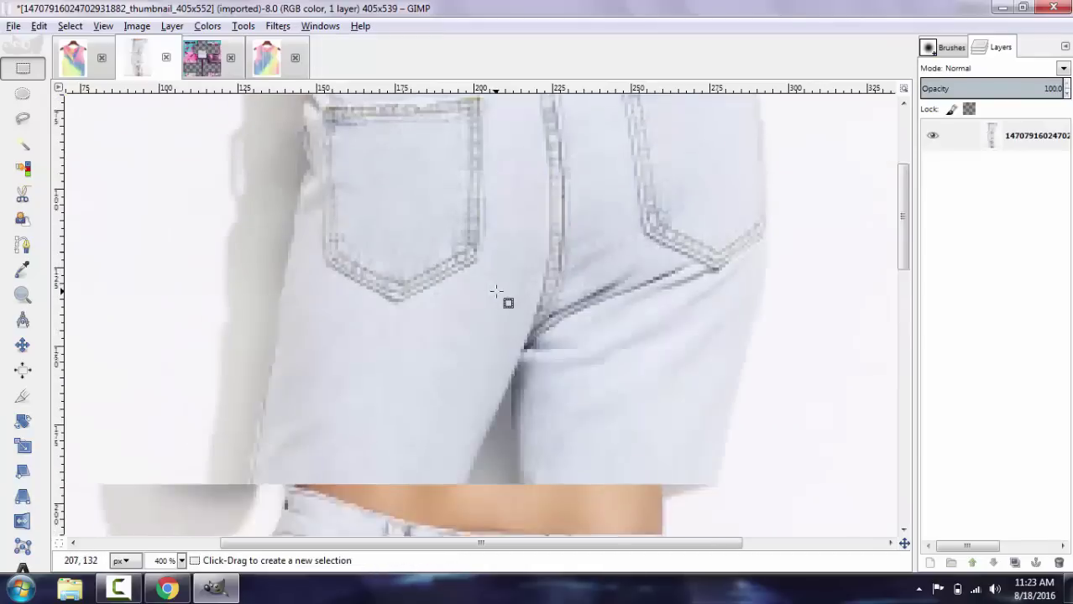
scroll(576, 352, up, 15)
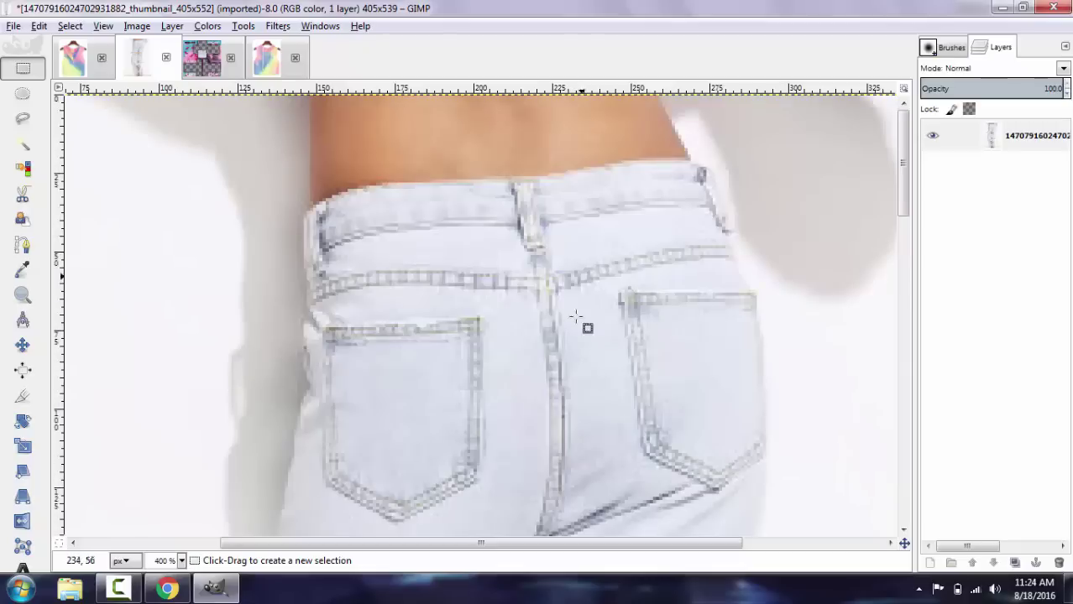
key(f)
click(556, 173)
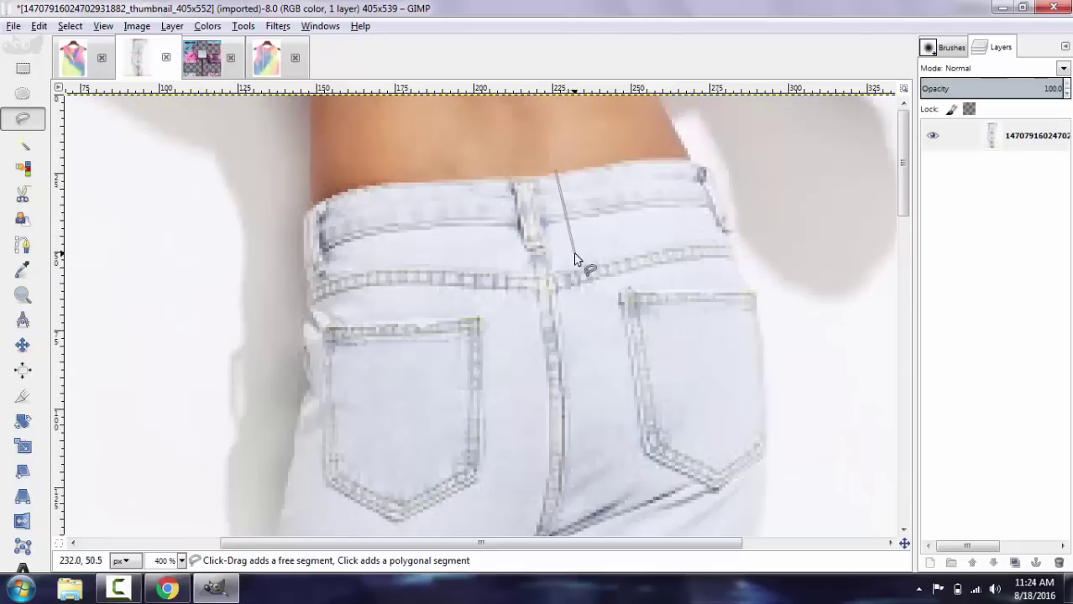
click(577, 267)
click(643, 252)
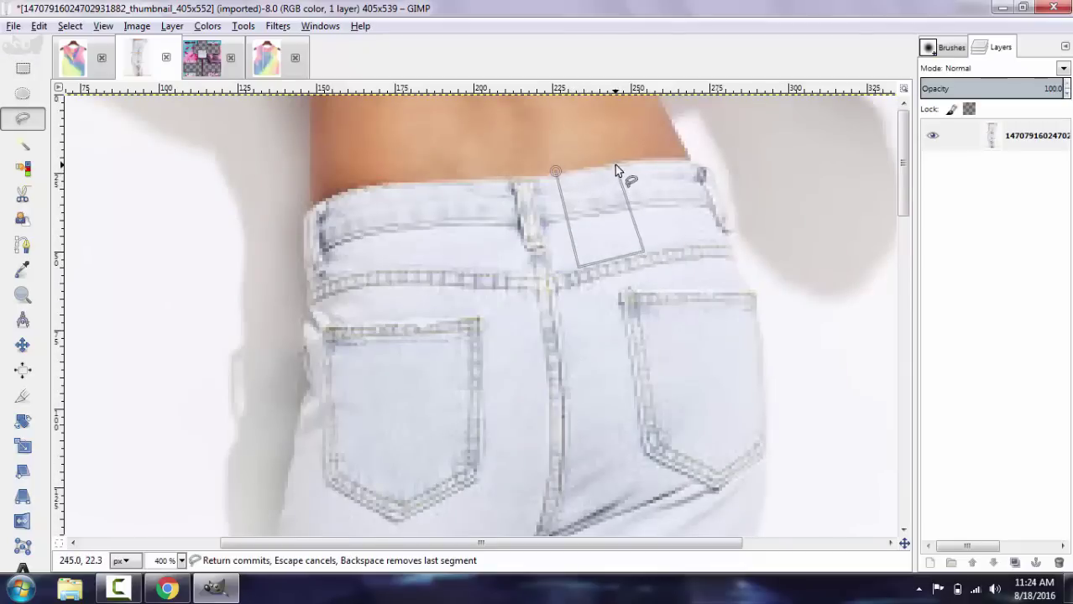
click(557, 174)
key(Return)
key(ctrl+c)
Step: Paste the waistband piece into the template and rotate it level for the side panel left of the front
click(201, 57)
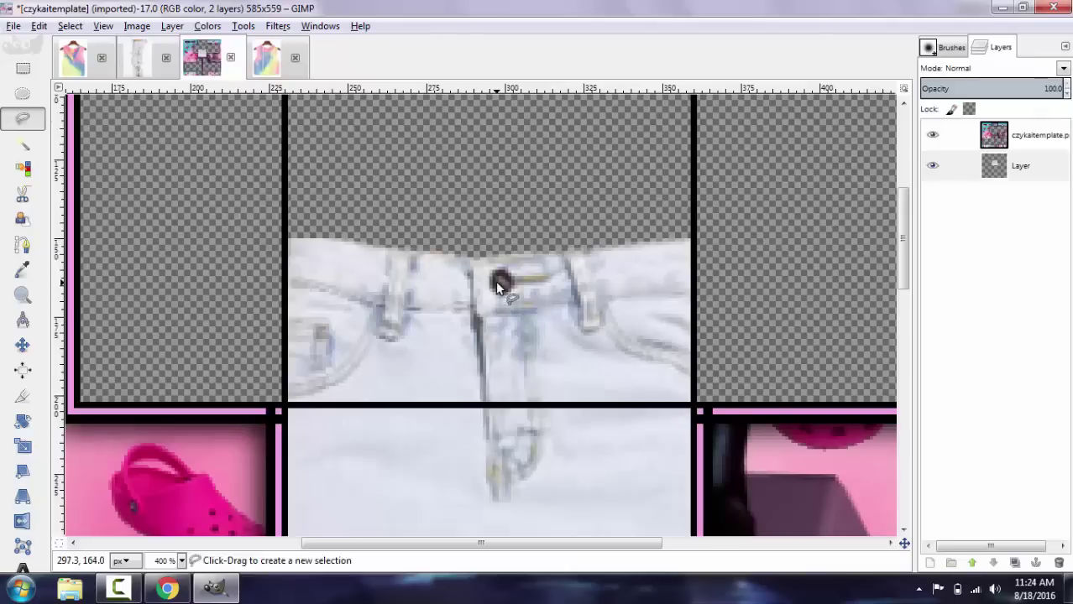
key(r)
key(ctrl+v)
drag(524, 317, 316, 314)
key(shift+r)
click(267, 289)
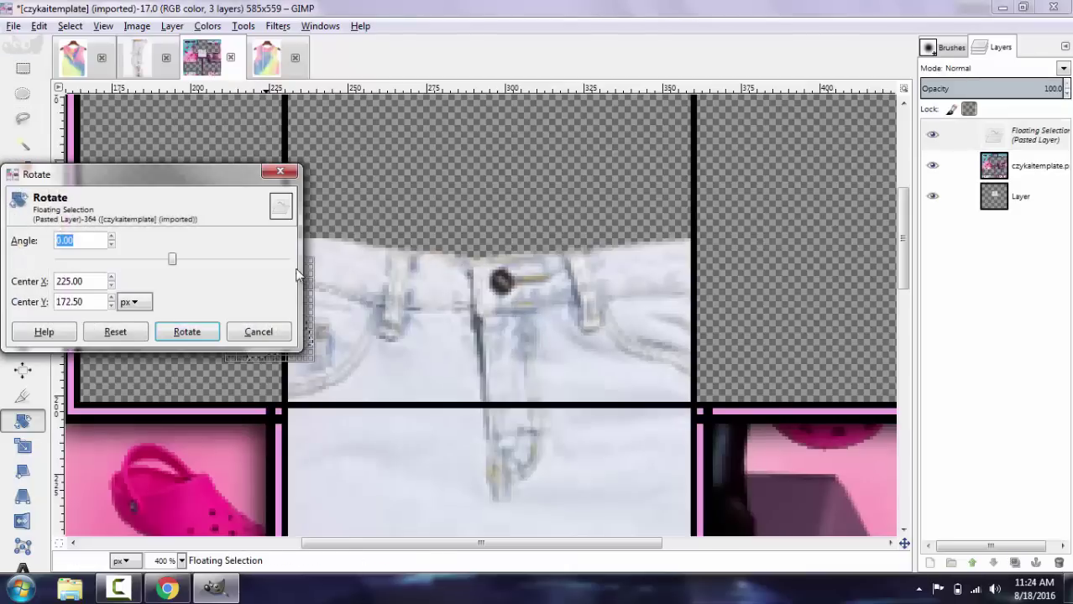
drag(167, 172, 681, 139)
drag(344, 262, 18, 287)
click(690, 296)
Step: Reposition and scale the rotated waistband piece to suit the side panel
key(m)
key(shift+t)
click(251, 275)
click(1035, 370)
Step: Duplicate the waistband piece across the rest of the side panel's width up to the front panel and anchor it
key(e)
key(ctrl+c)
key(ctrl+v)
drag(168, 286, 223, 290)
key(r)
drag(284, 230, 76, 383)
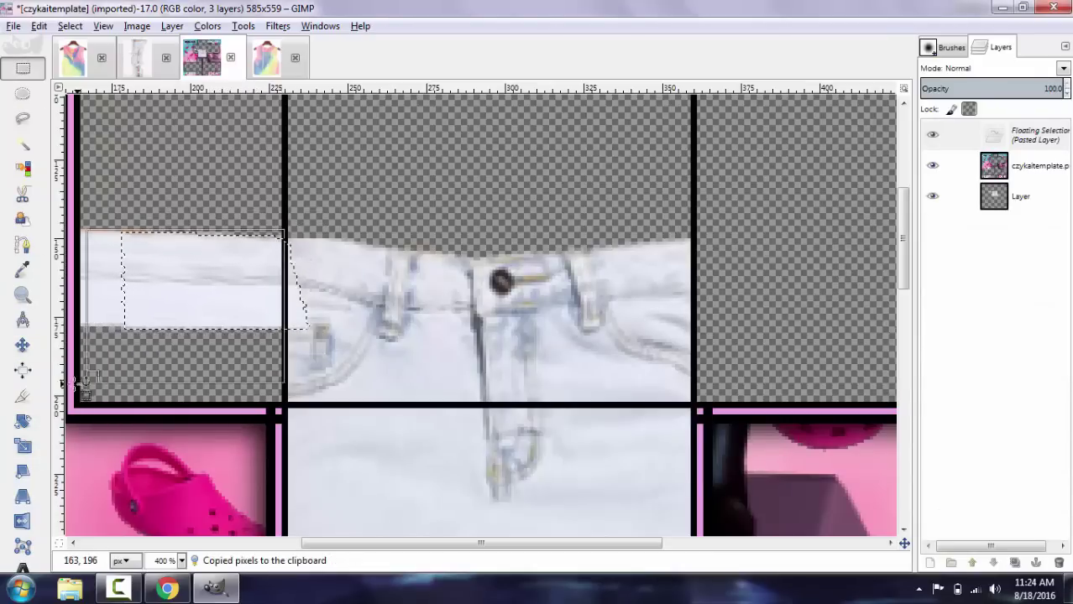
click(431, 296)
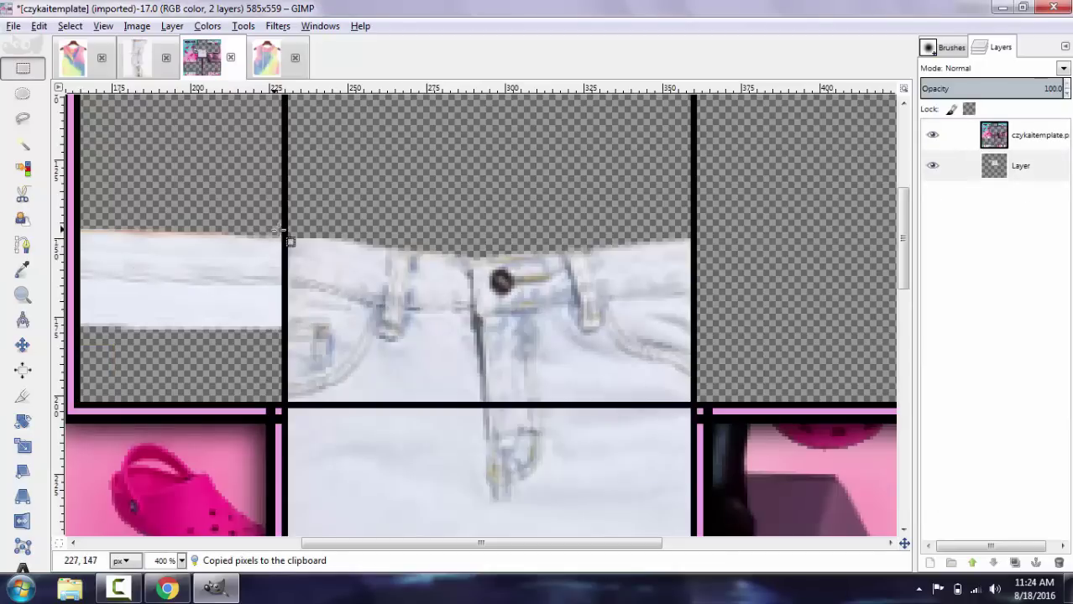
Step: Cut the strip above the side panel's waistband so its top lines up with the front jeans
drag(134, 222, 98, 175)
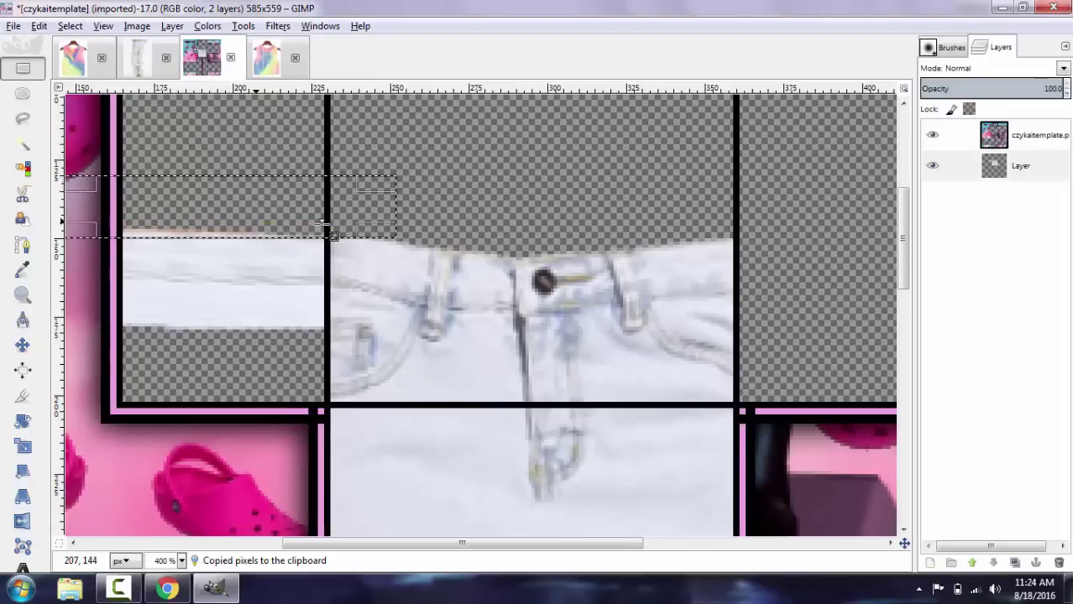
key(ctrl+x)
click(314, 305)
Step: Copy the plain denim strip below the side waistband and paste it downward to fill the rest of the panel
mouse_move(123, 288)
mouse_down()
mouse_move(306, 316)
mouse_move(327, 330)
mouse_up()
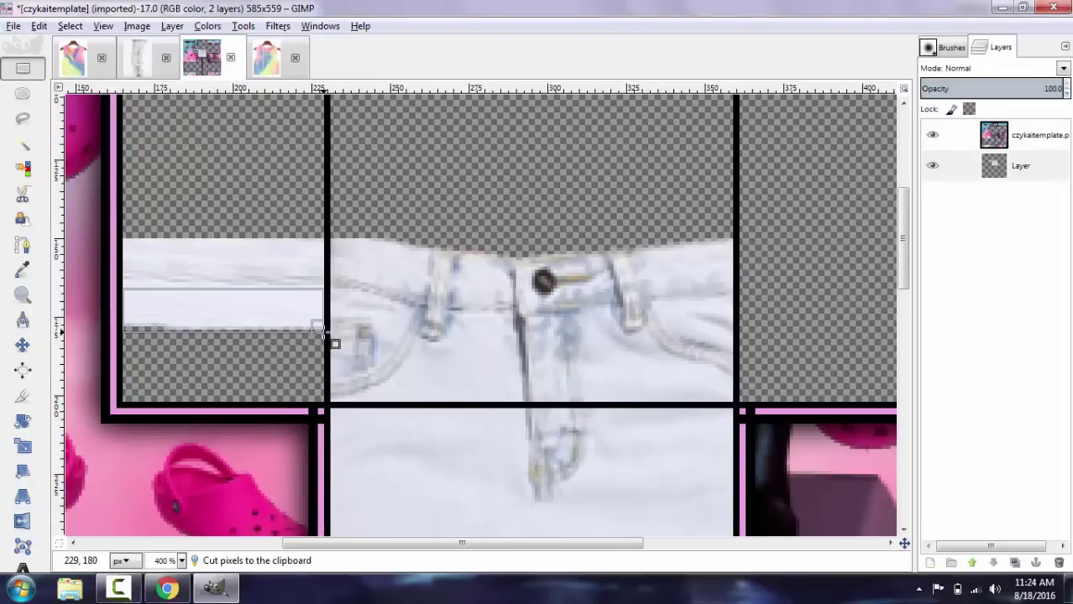
key(ctrl+c)
key(ctrl+v)
drag(264, 312, 259, 400)
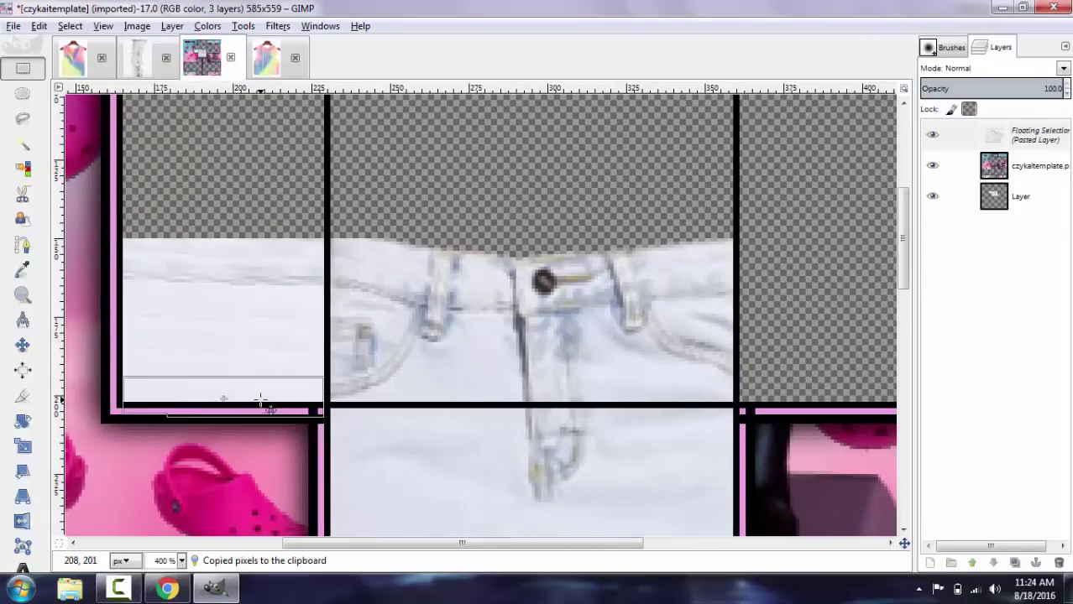
click(221, 304)
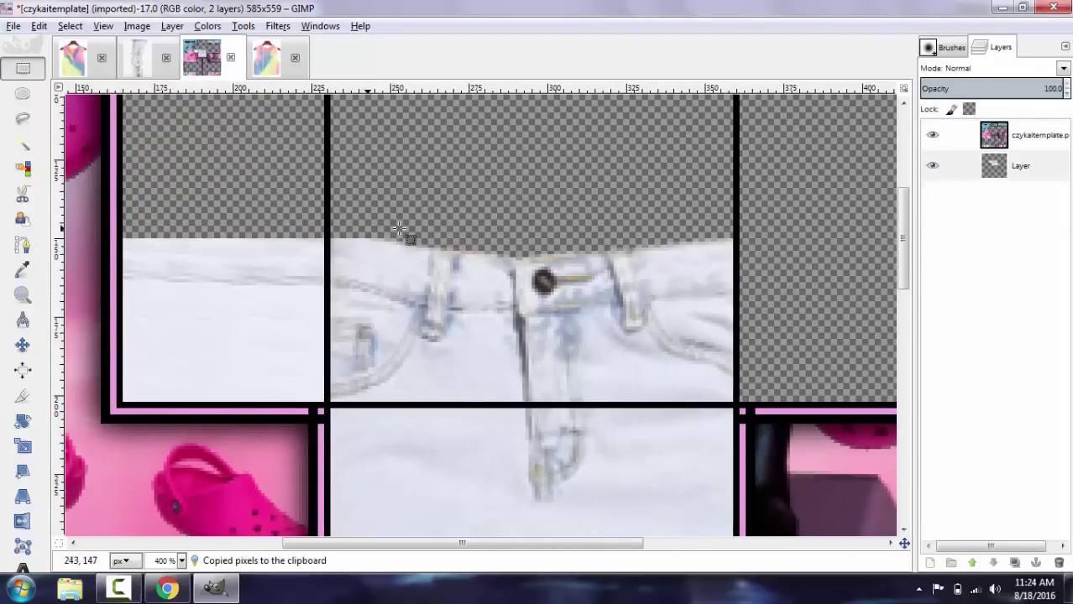
Step: Copy the finished side panel's denim and duplicate it across the opposite side panel and the back panel
key(f)
key(r)
mouse_move(123, 215)
mouse_down()
mouse_move(271, 408)
mouse_move(325, 400)
mouse_up()
key(ctrl+v)
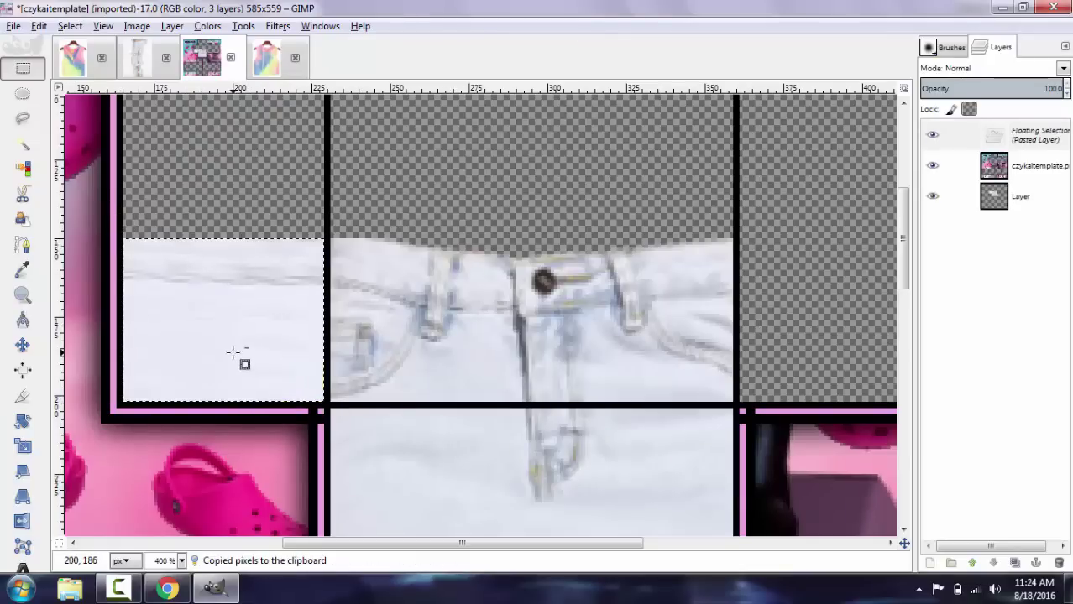
drag(235, 352, 680, 346)
key(ctrl+h)
key(e)
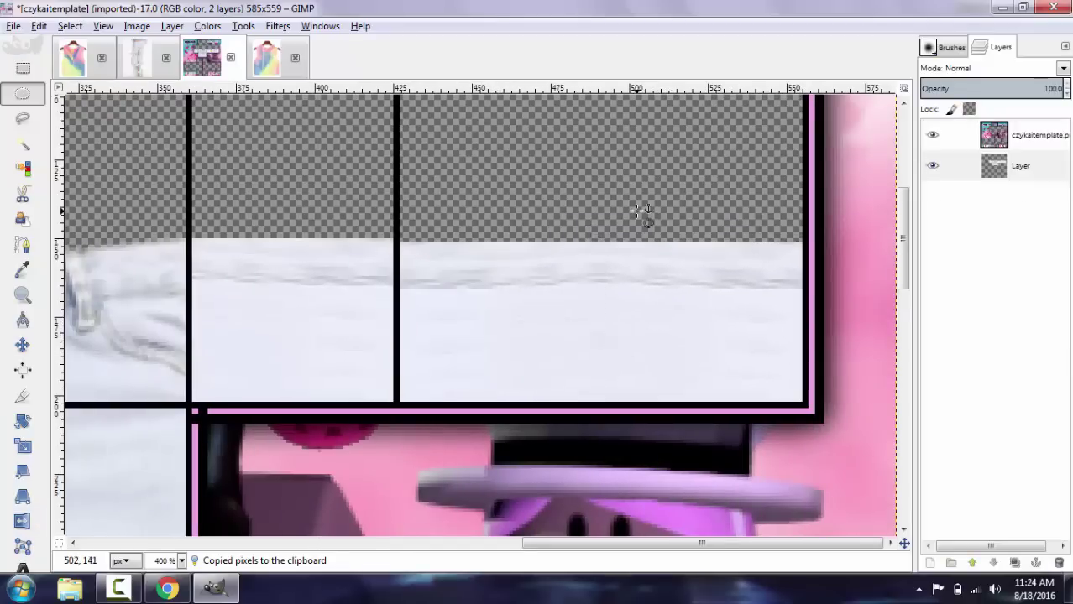
Step: Cut a shallow curve out of the waistband's top edge across the front panel and adjoining side panels, and clear the selection
drag(723, 562, 512, 551)
key(f)
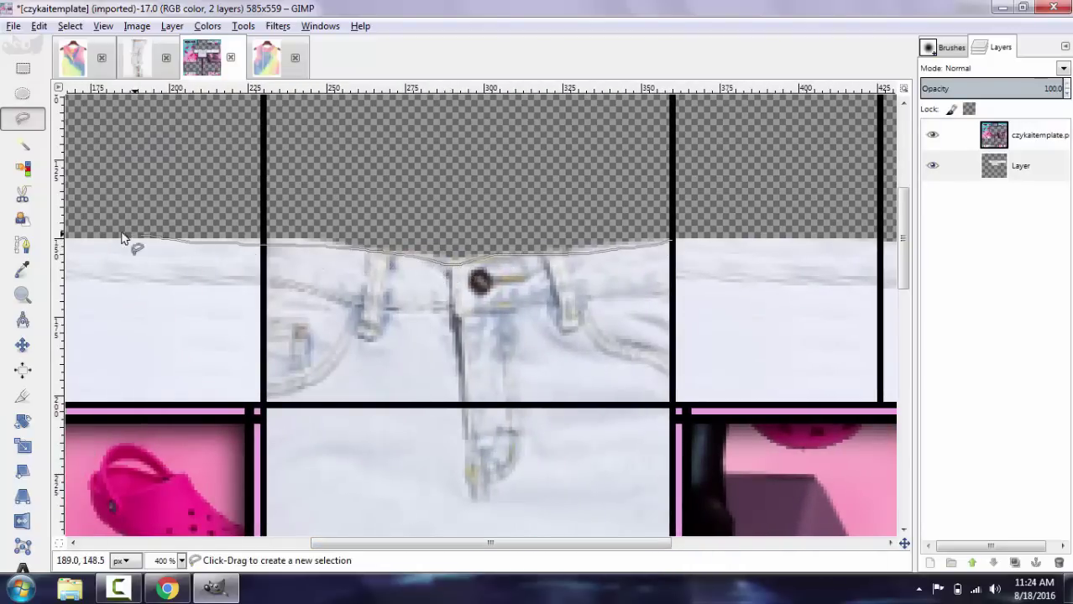
click(671, 241)
key(ctrl+x)
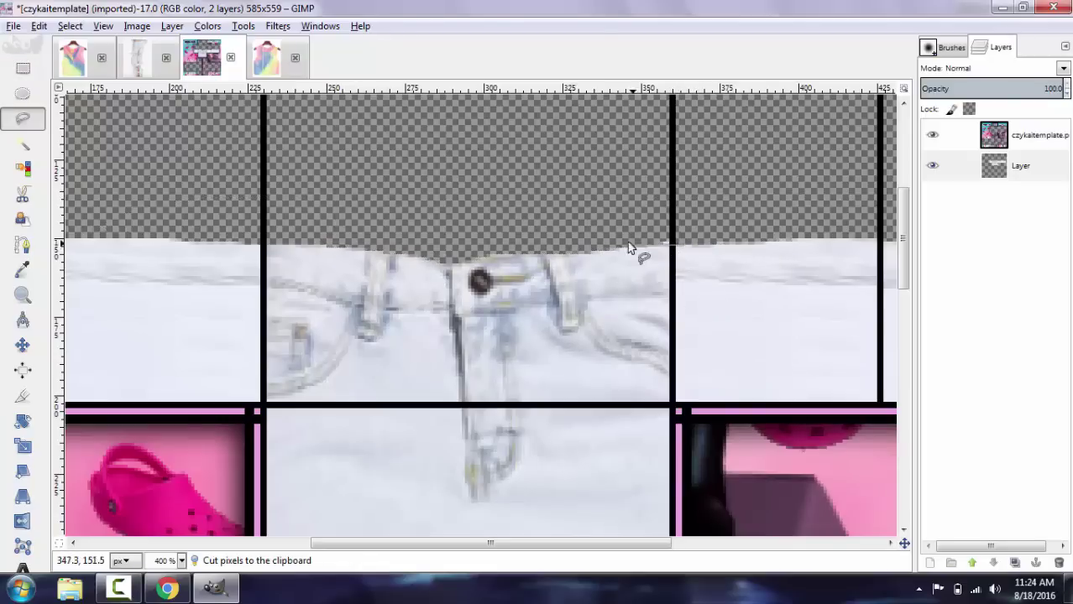
key(r)
key(ctrl+shift+a)
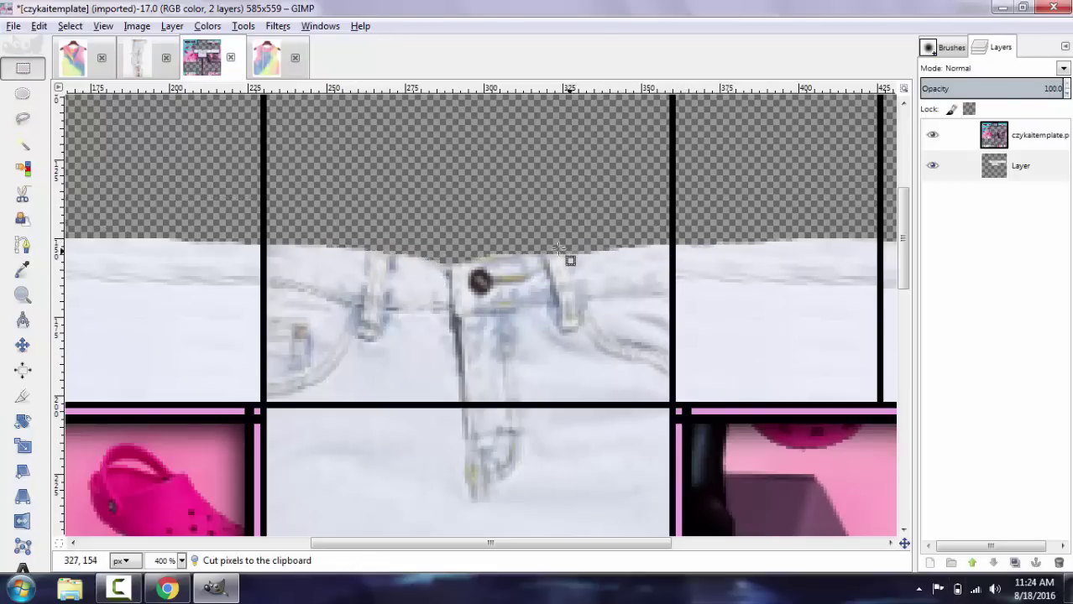
Step: In the jeans photo, outline the right half of the left back pocket with some surrounding denim and copy it
click(137, 59)
scroll(534, 403, down, 2)
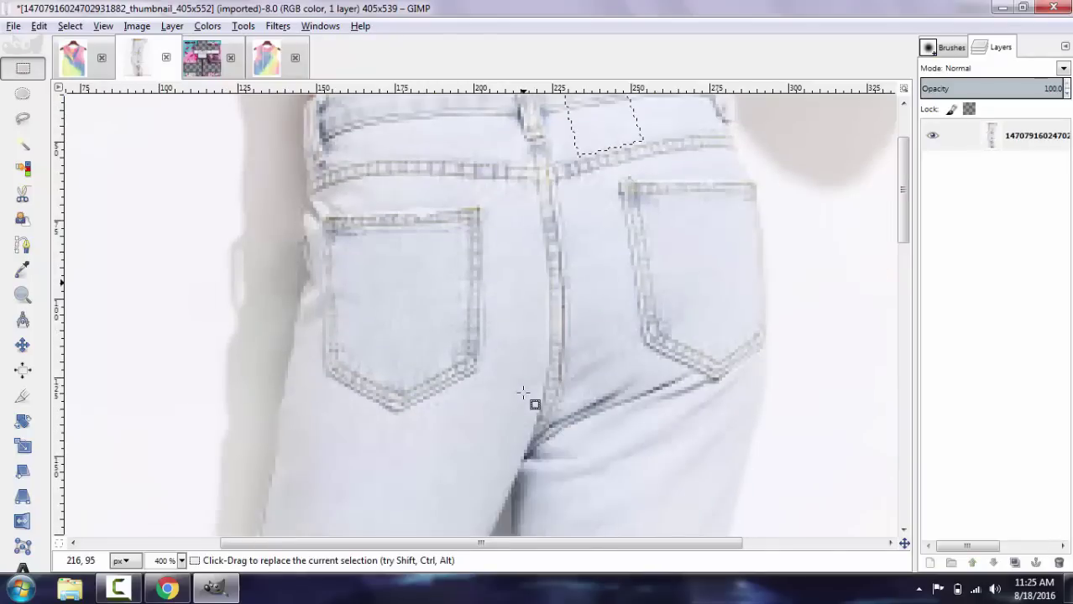
key(f)
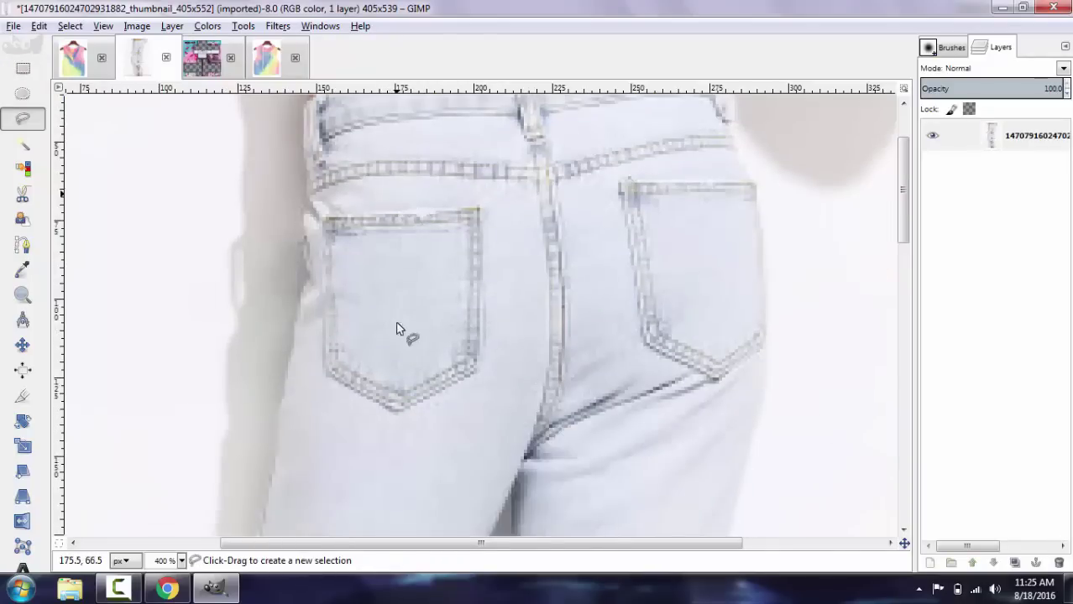
click(396, 193)
click(396, 435)
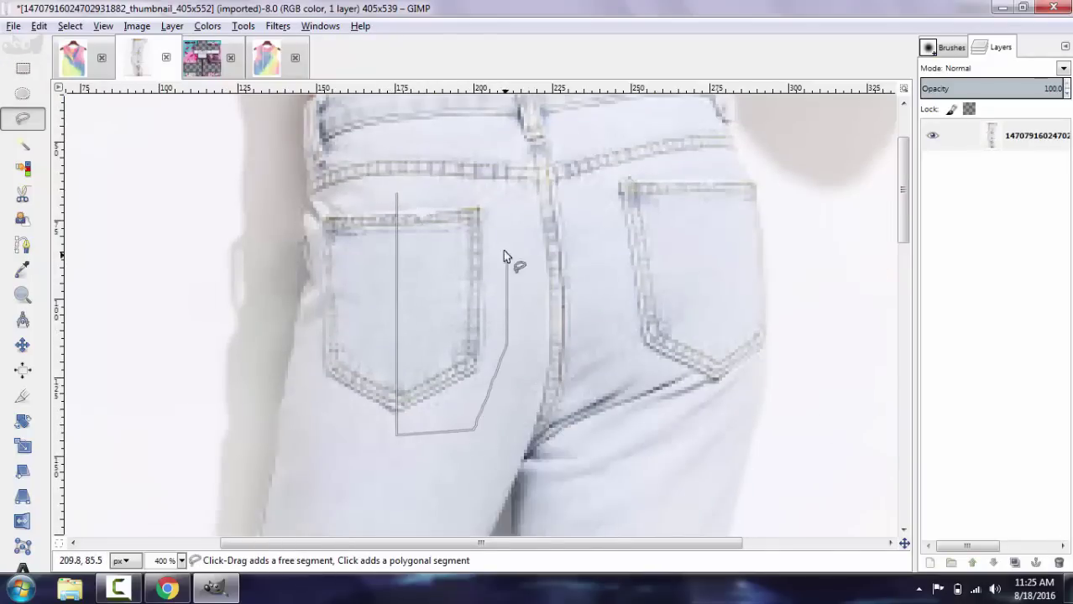
click(398, 194)
key(ctrl+c)
Step: Paste the copied half pocket into the empty area of the clothing template's back torso panel
click(202, 59)
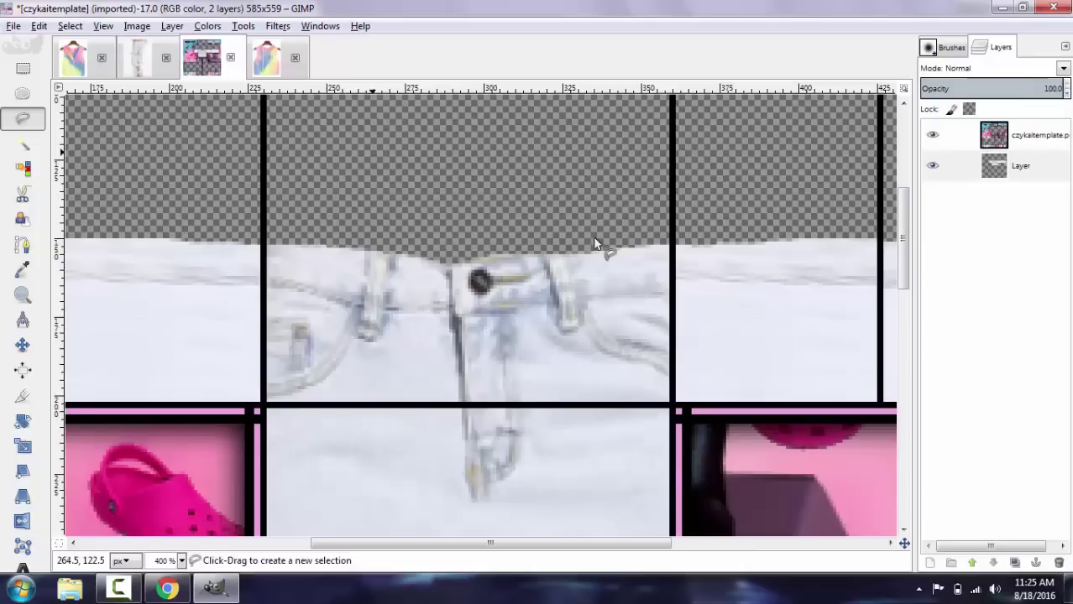
key(r)
scroll(634, 260, up, 2)
drag(589, 544, 763, 541)
scroll(738, 412, up, 2)
key(ctrl+v)
drag(488, 307, 629, 331)
Step: Scale the pasted half pocket down in both width and height
key(shift+s)
click(722, 478)
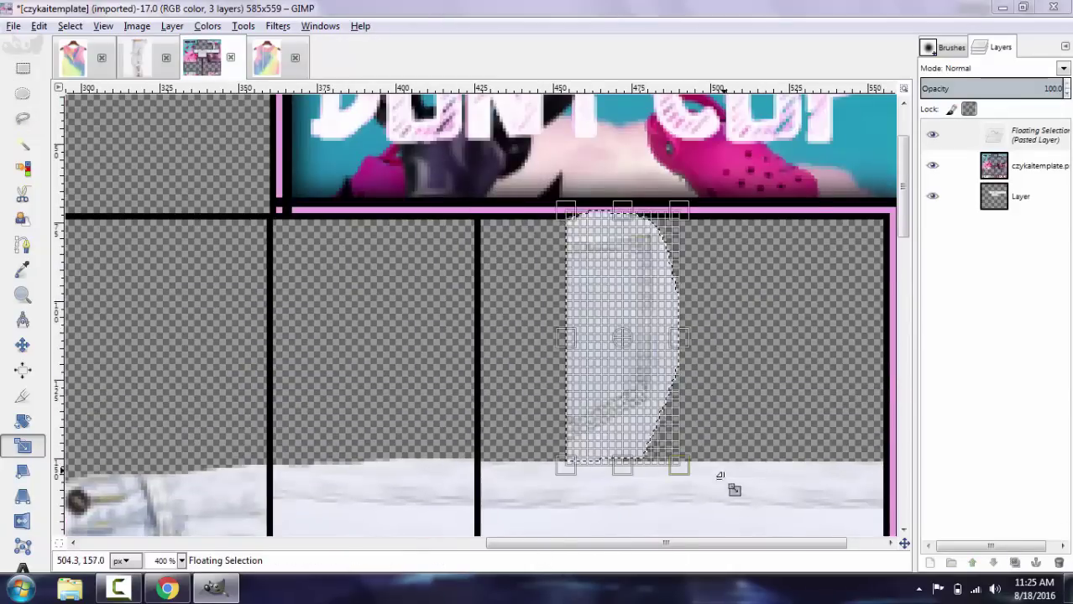
drag(672, 466, 649, 391)
click(1040, 375)
key(m)
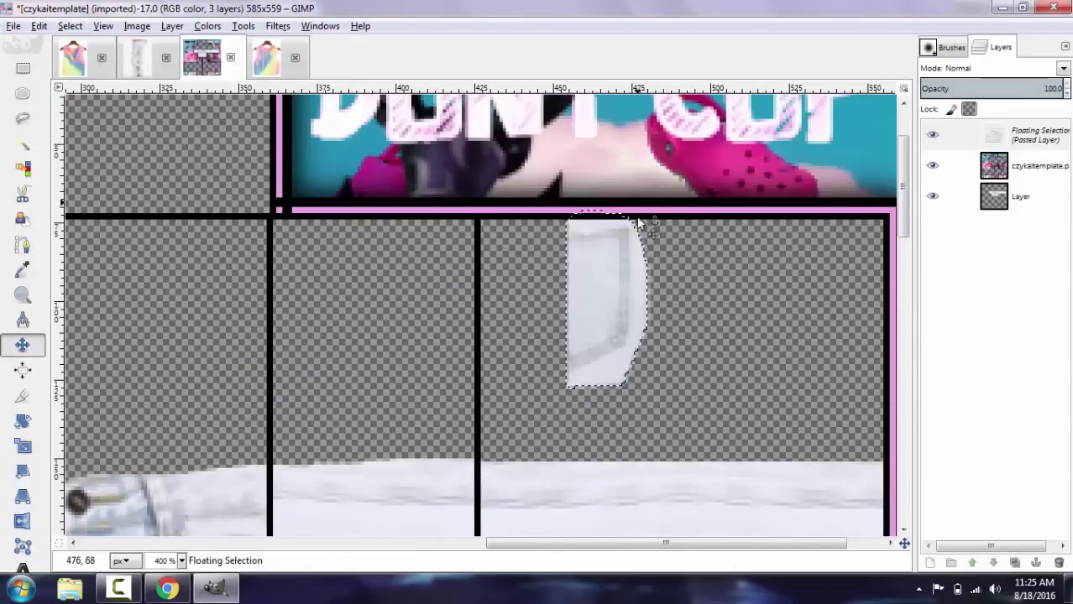
Step: Mirror a copy of the half pocket horizontally and join both halves without a centre seam into one whole pocket
drag(627, 248, 541, 314)
key(shift+f)
click(621, 309)
key(m)
key(r)
click(612, 302)
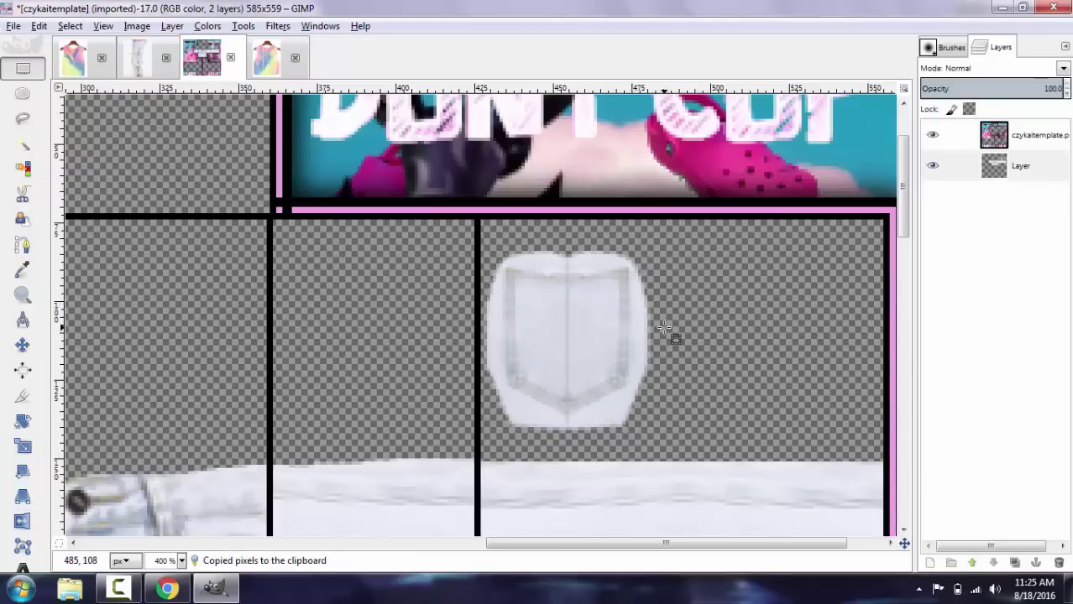
key(ctrl+z)
click(593, 327)
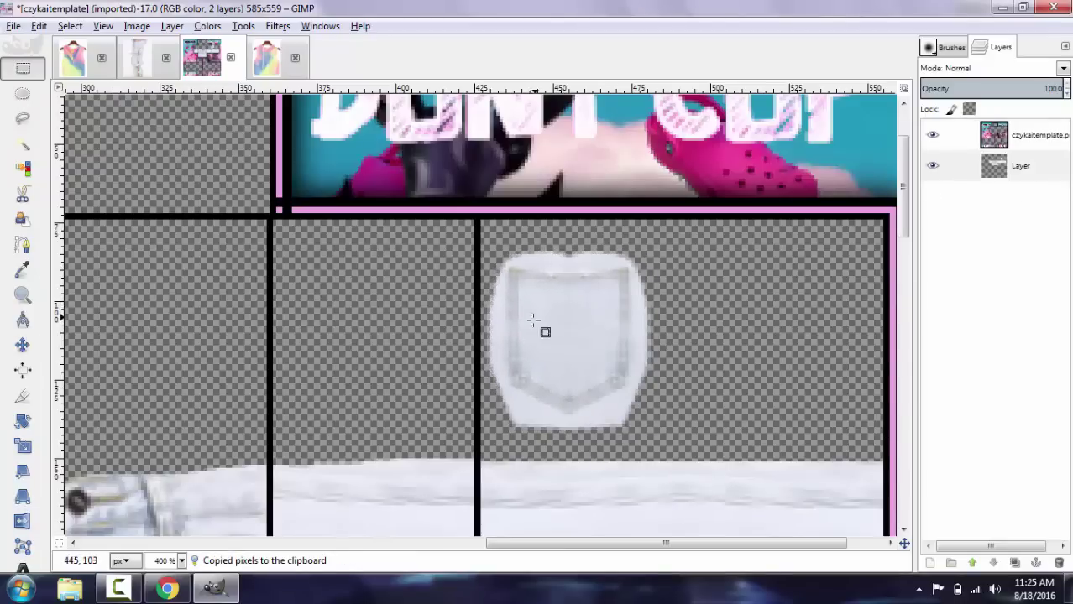
Step: Try the whole pocket over the back panel's denim, and put it back in the empty area above
drag(479, 237, 663, 437)
key(ctrl+x)
key(ctrl+v)
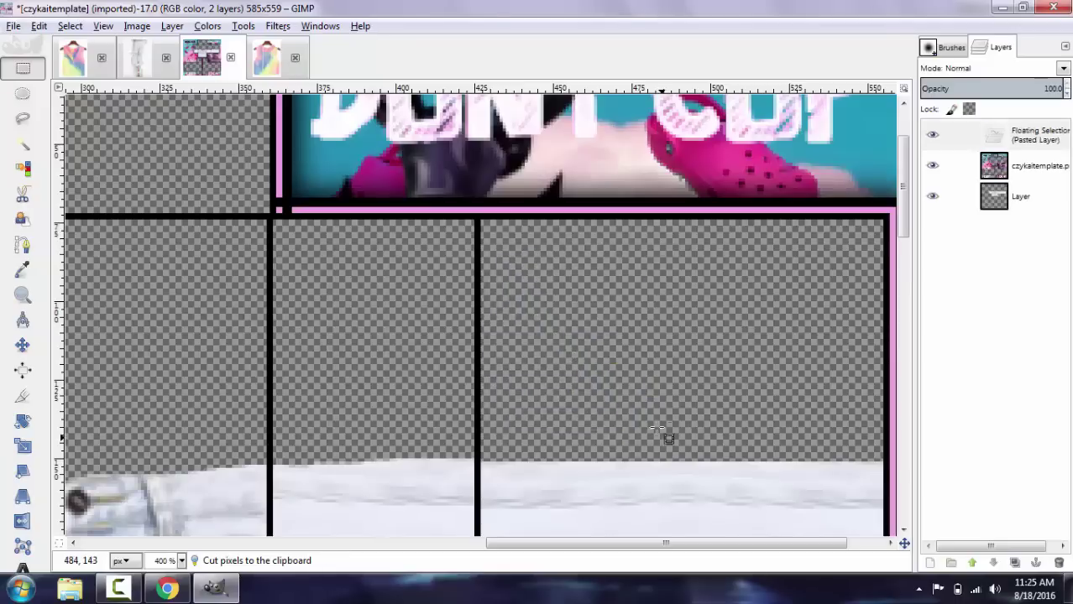
scroll(585, 323, down, 4)
drag(587, 326, 592, 365)
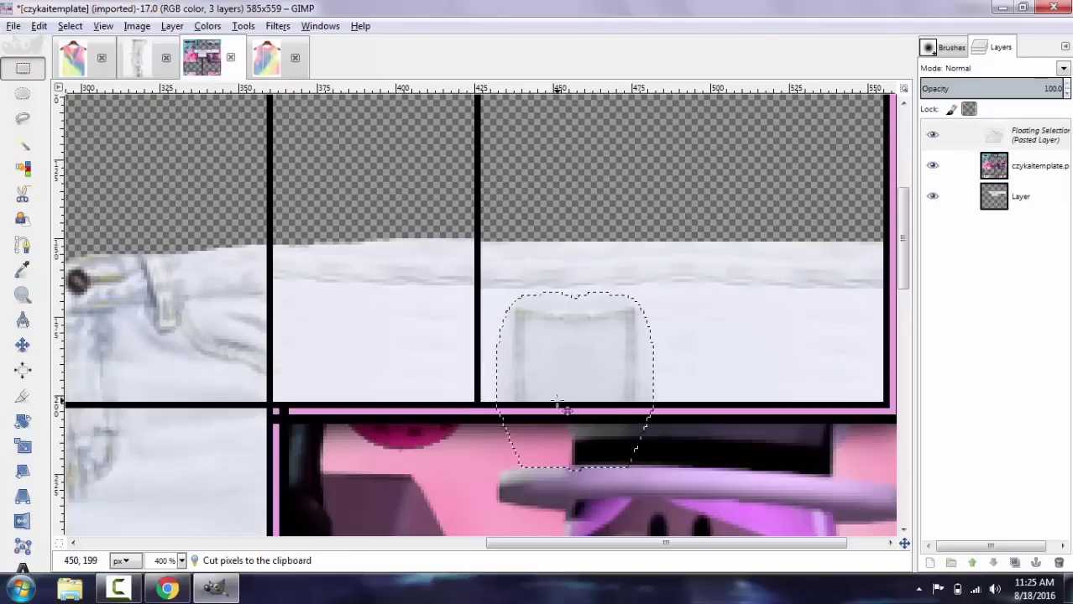
drag(556, 403, 607, 308)
scroll(574, 361, up, 5)
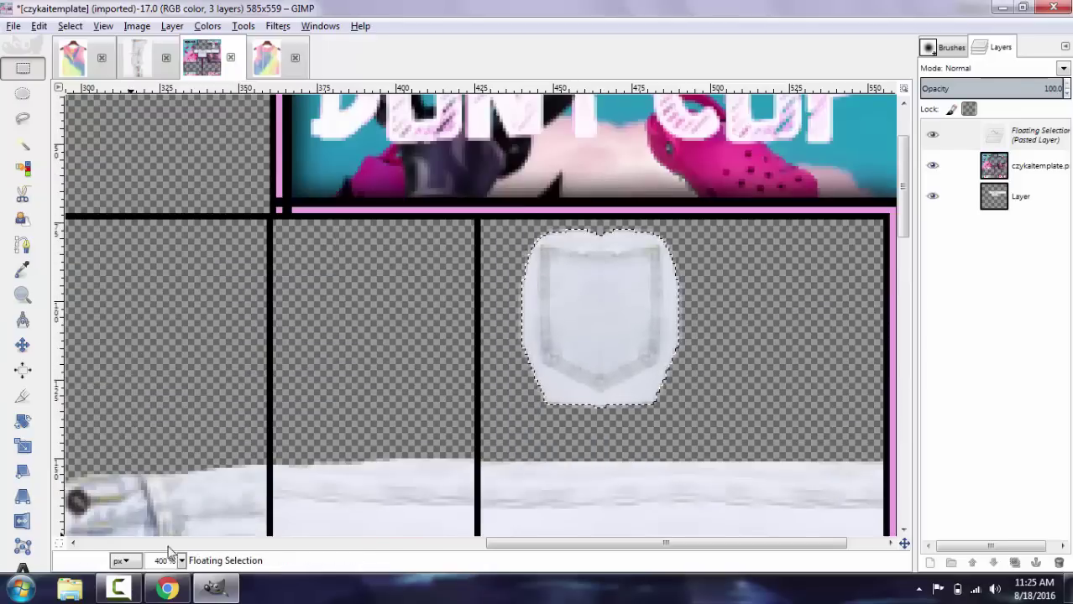
click(182, 562)
click(171, 470)
click(373, 365)
Step: Select the jeans across all torso panels and scale them down vertically from the top to lower the waistline, and anchor them
drag(551, 546, 491, 545)
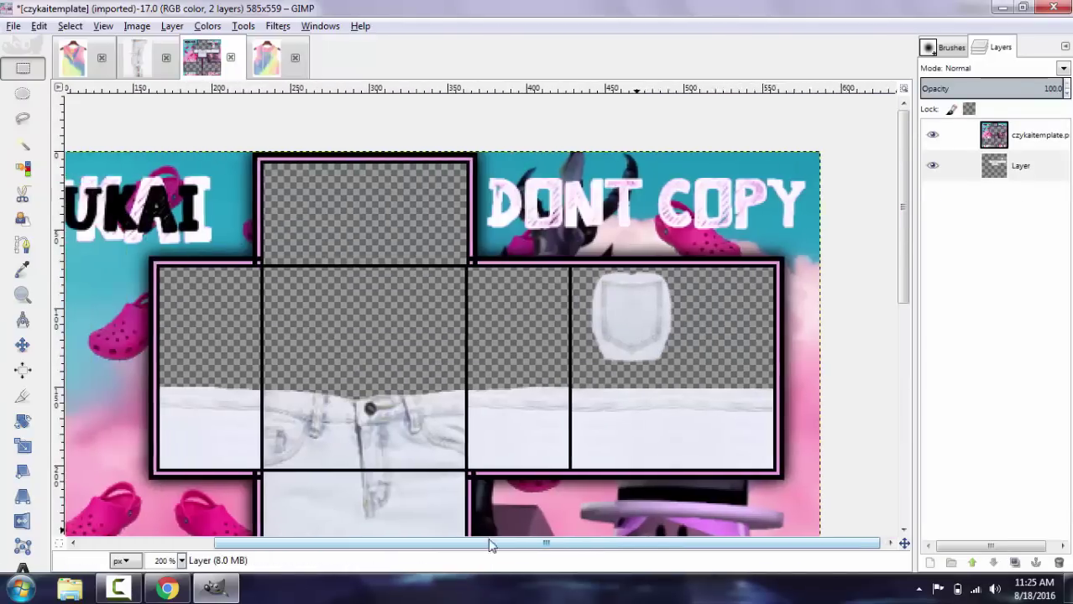
scroll(361, 411, down, 3)
drag(159, 267, 802, 368)
key(shift+t)
click(546, 281)
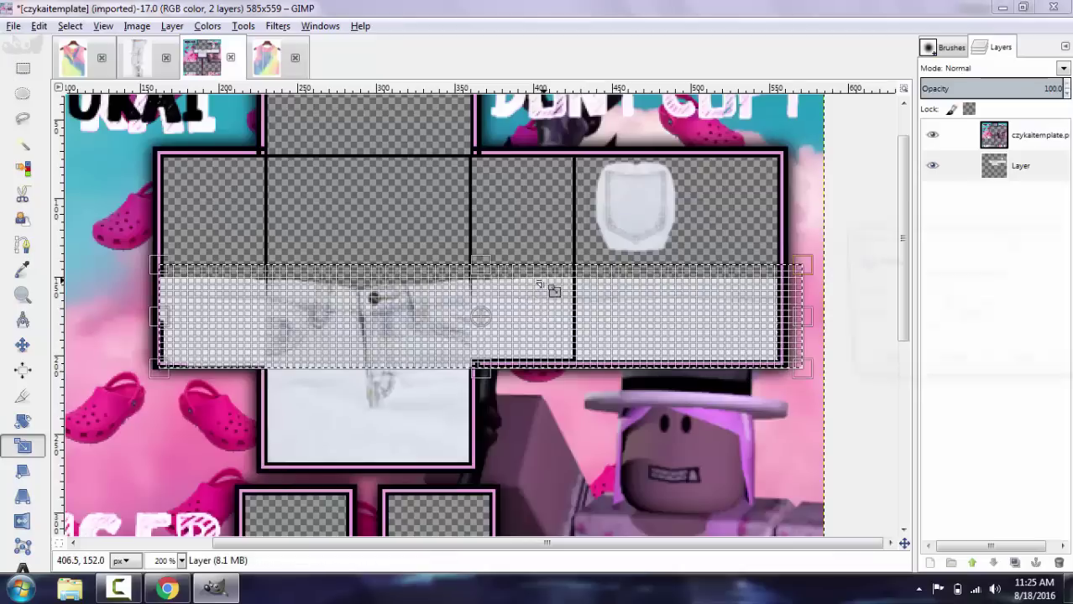
drag(488, 264, 488, 278)
click(1024, 365)
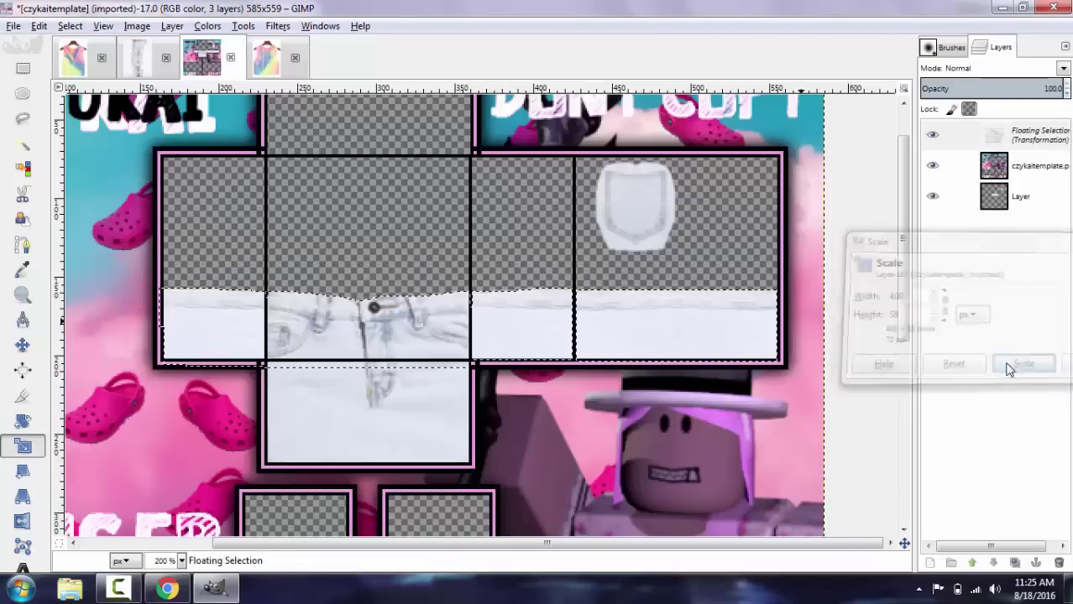
key(e)
click(491, 223)
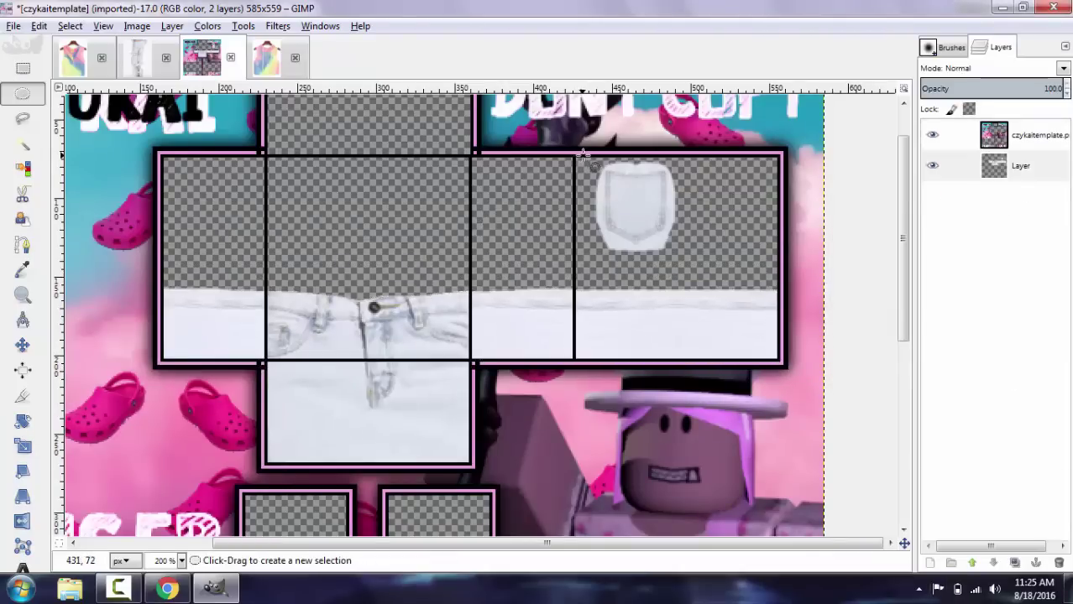
Step: Cut the whole pocket out of the back panel's empty area and paste it as a floating selection
drag(582, 157, 657, 210)
click(574, 158)
key(r)
mouse_move(578, 160)
mouse_down()
mouse_move(704, 251)
mouse_move(684, 220)
mouse_move(667, 222)
mouse_move(621, 358)
mouse_move(701, 339)
mouse_up()
key(ctrl+x)
key(ctrl+v)
Step: Scale the pocket down and anchor it on the back panel's denim near the edge shared with the side panel
key(shift+t)
click(663, 276)
key(Return)
key(m)
key(ctrl+v)
key(ctrl+z)
click(688, 340)
key(r)
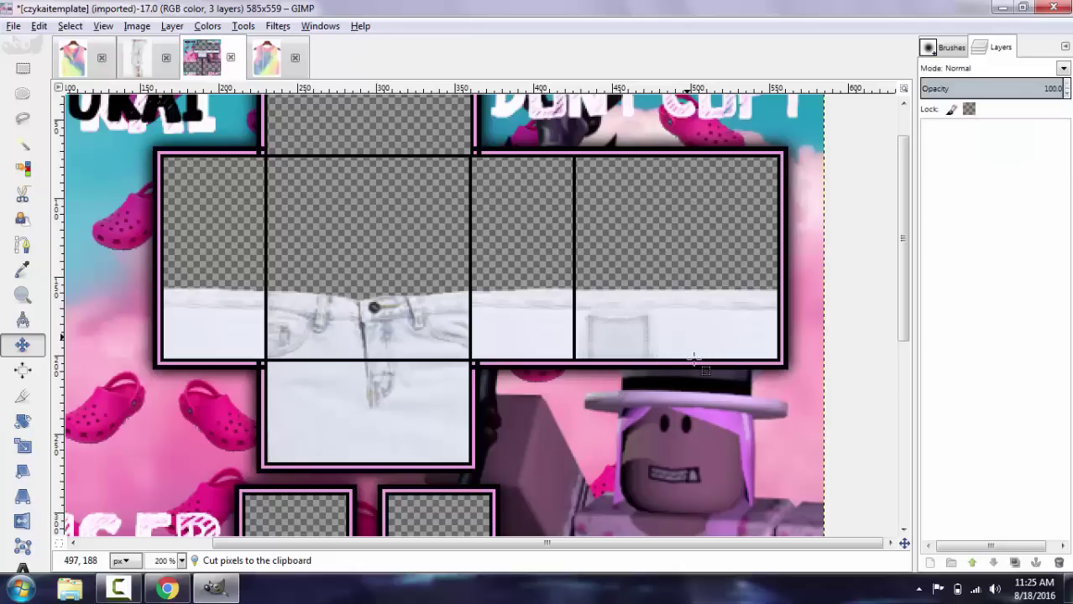
Step: Copy the back panel's denim section containing the pocket and anchor the copy against the panel's outer edge as a second pocket
key(r)
drag(574, 256, 684, 363)
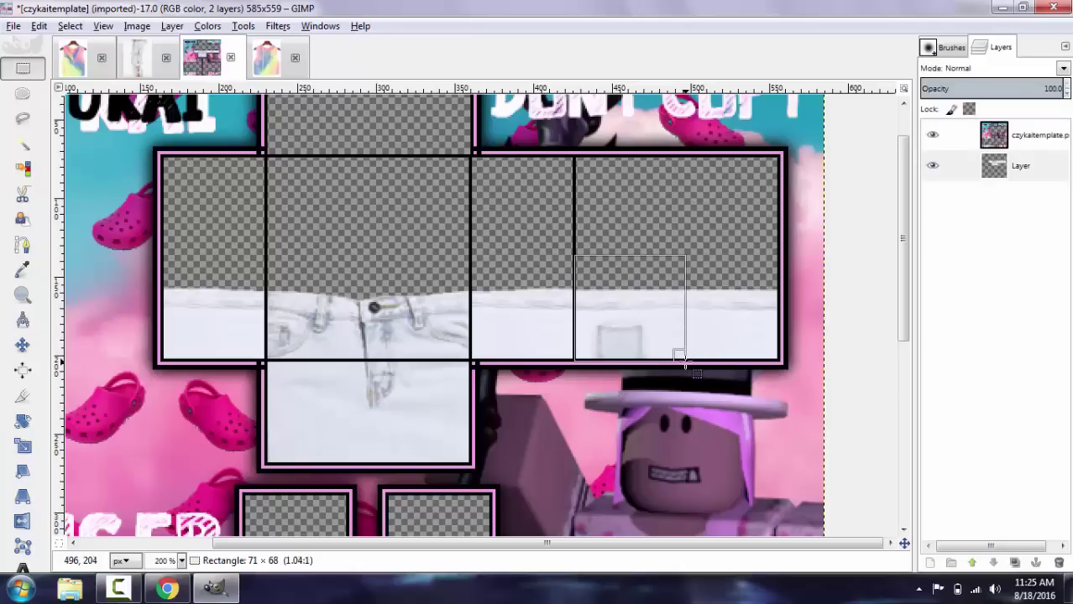
key(ctrl+c)
key(ctrl+v)
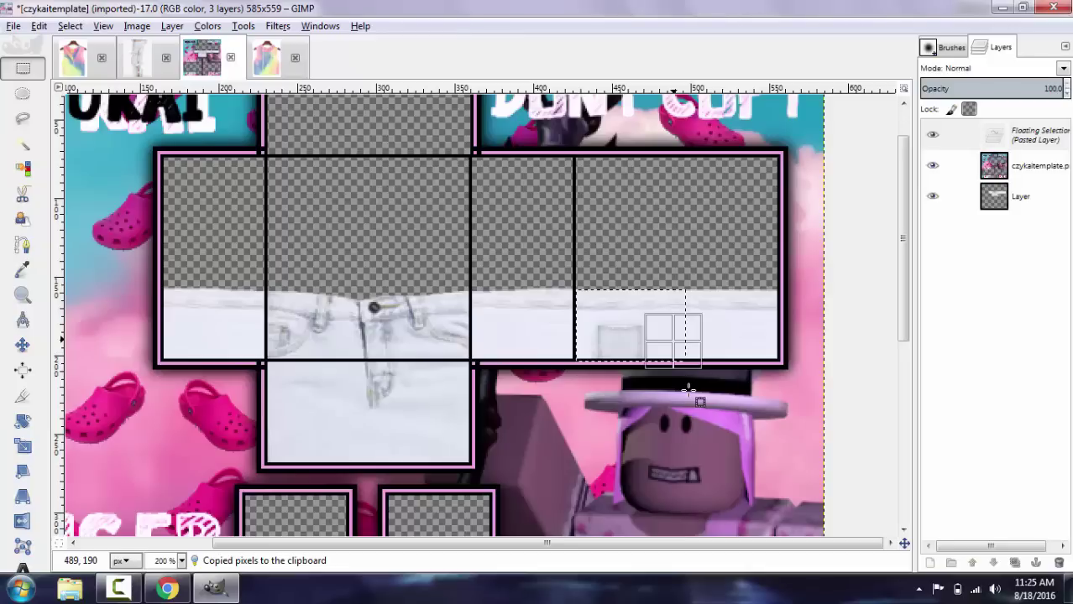
key(m)
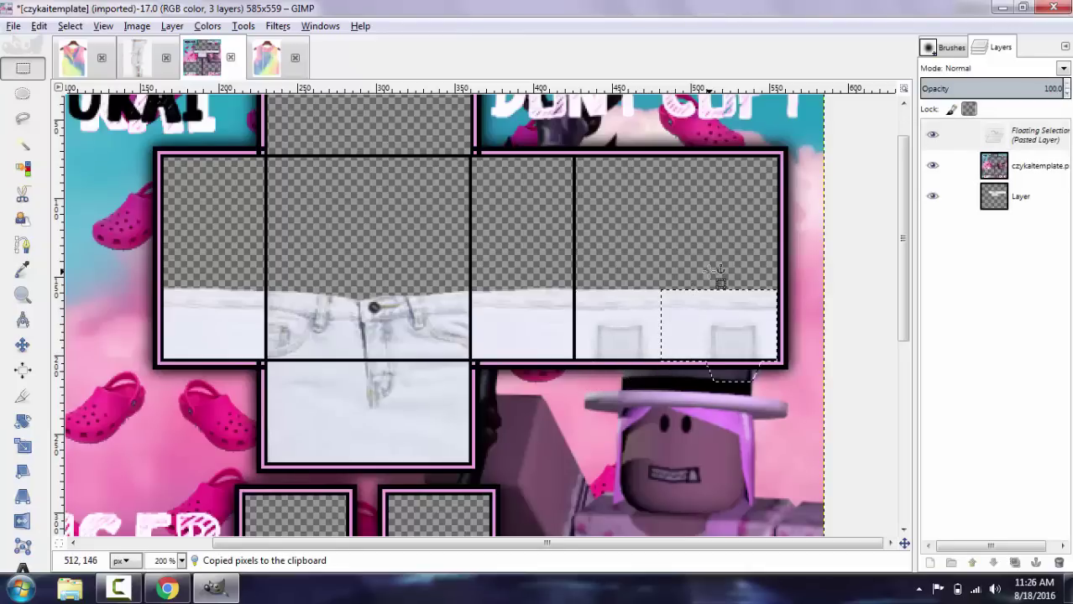
click(716, 282)
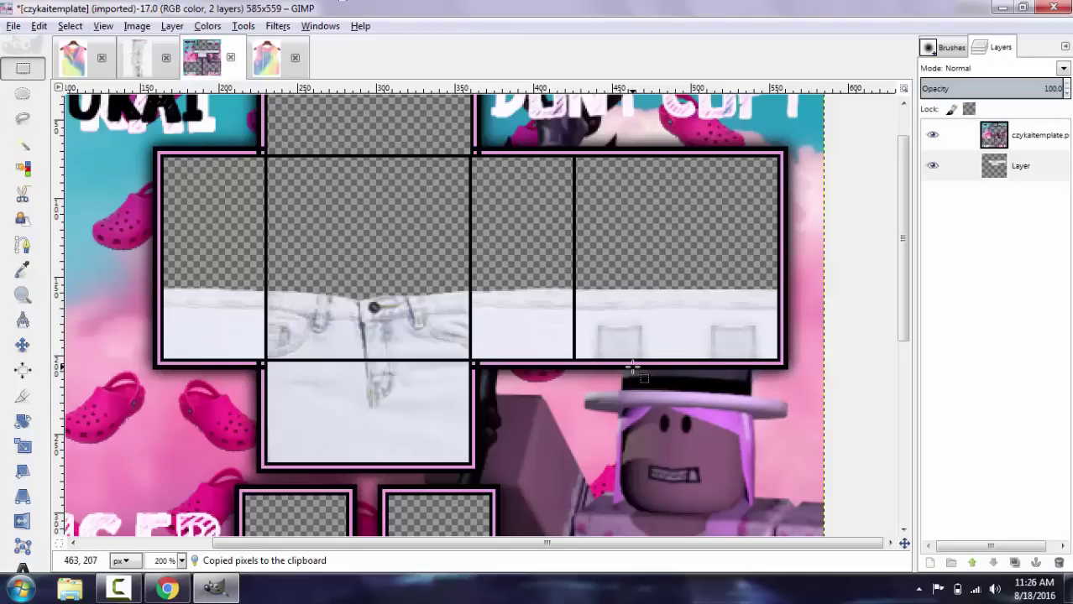
Step: Cover the fly stitching in the panel below the front torso with a copied patch of that panel's plain denim
scroll(632, 367, down, 3)
scroll(632, 367, up, 2)
drag(724, 548, 668, 547)
scroll(444, 405, down, 2)
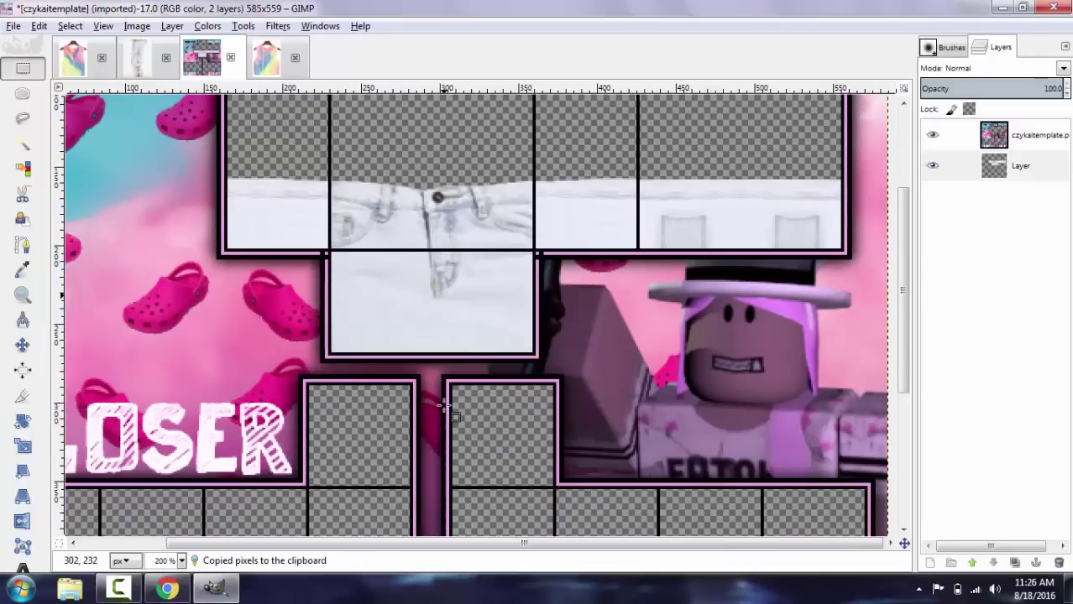
click(180, 561)
click(175, 450)
scroll(338, 314, down, 8)
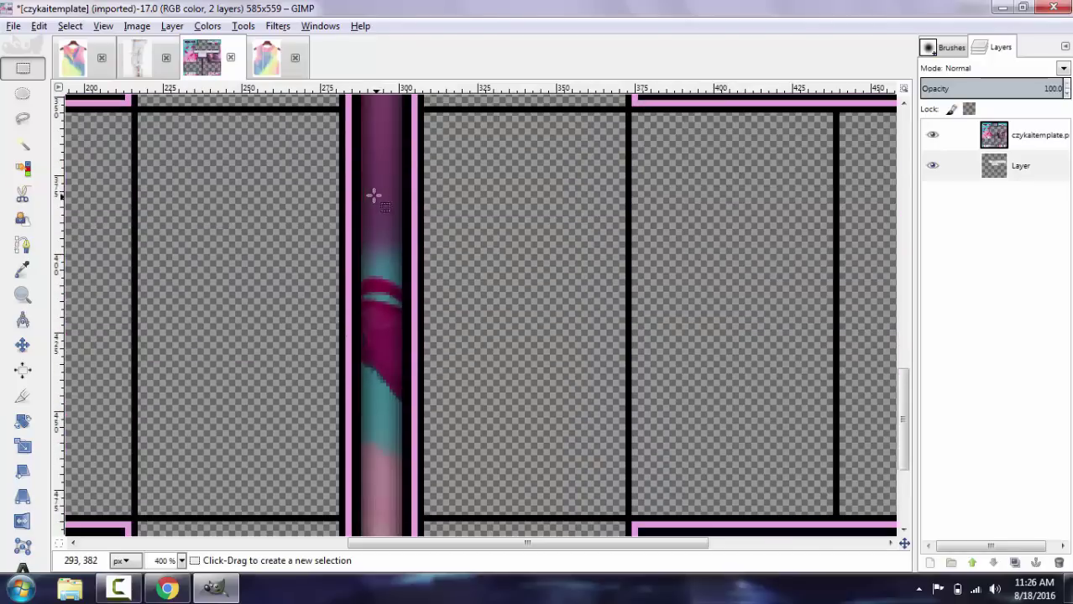
scroll(398, 314, up, 8)
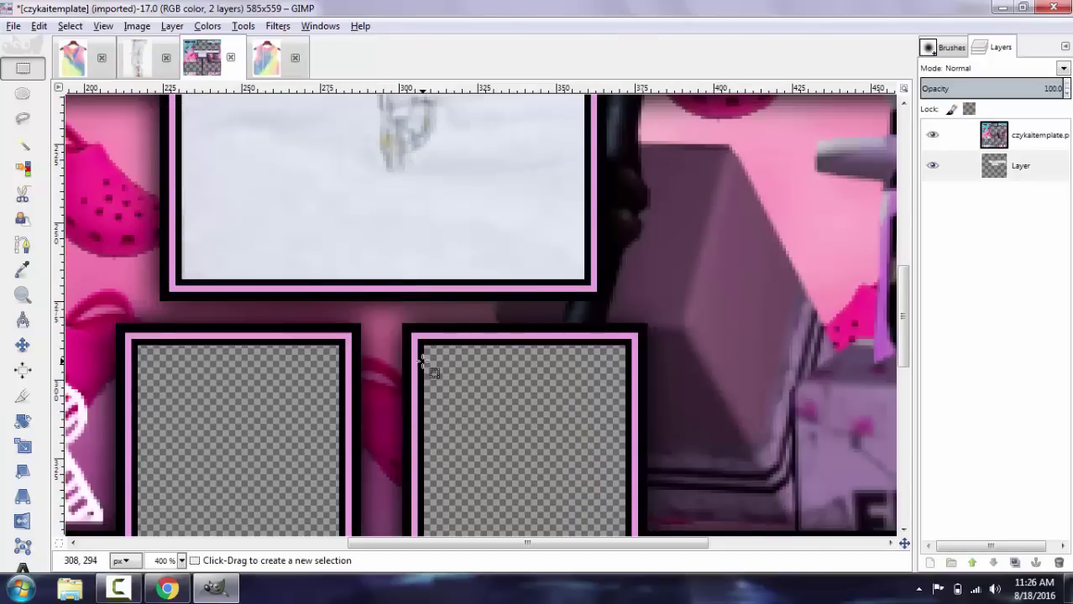
scroll(422, 361, up, 3)
drag(317, 292, 520, 351)
key(ctrl+c)
key(ctrl+v)
drag(433, 315, 429, 214)
click(460, 309)
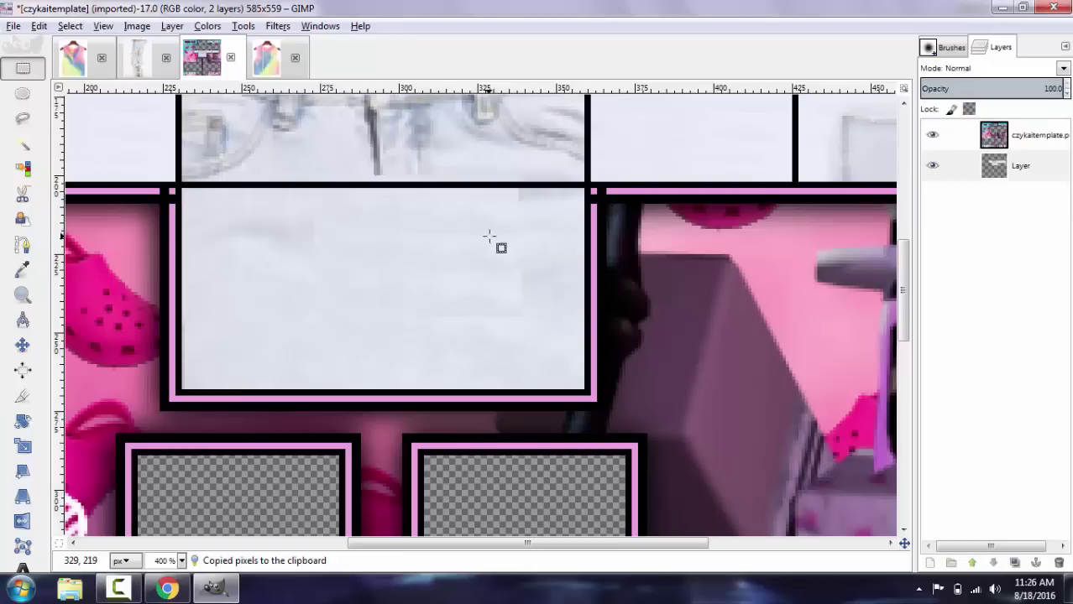
scroll(456, 216, up, 3)
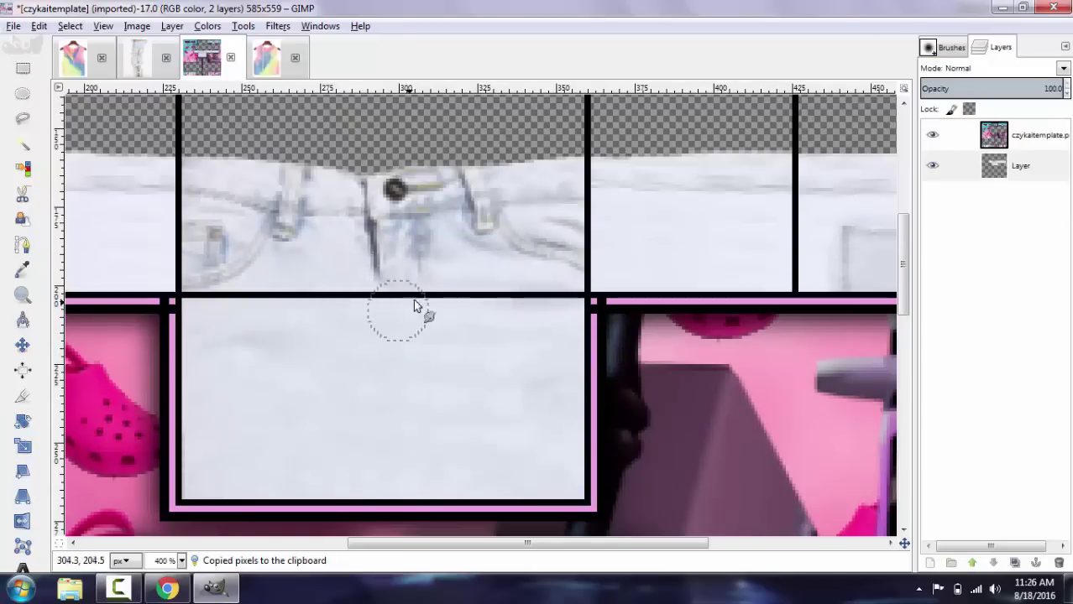
Step: Select the whole plain denim panel below the front torso and copy it
key(r)
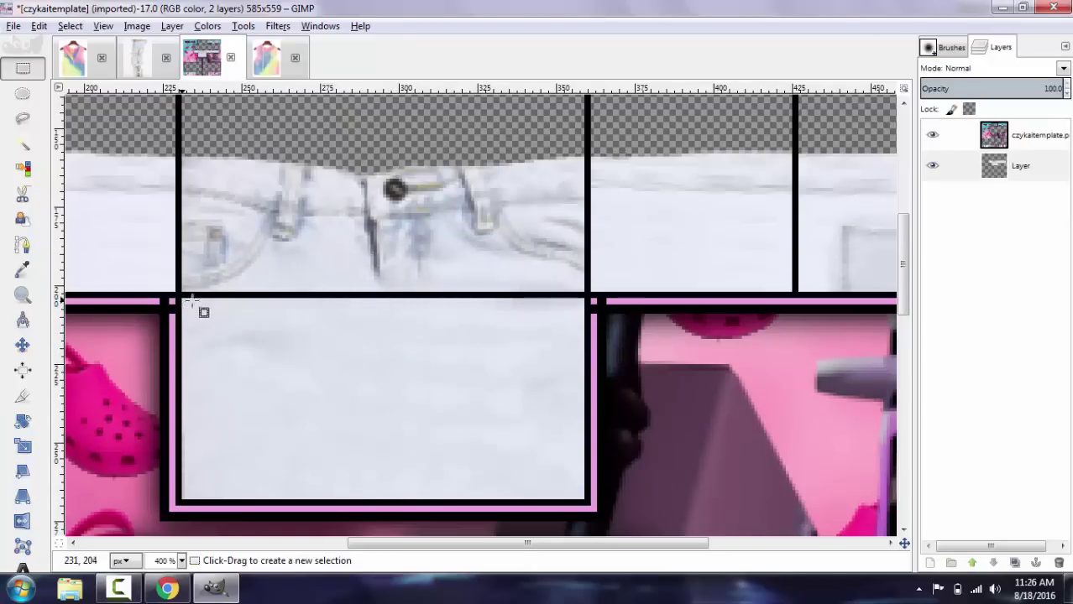
drag(182, 299, 585, 381)
key(ctrl+c)
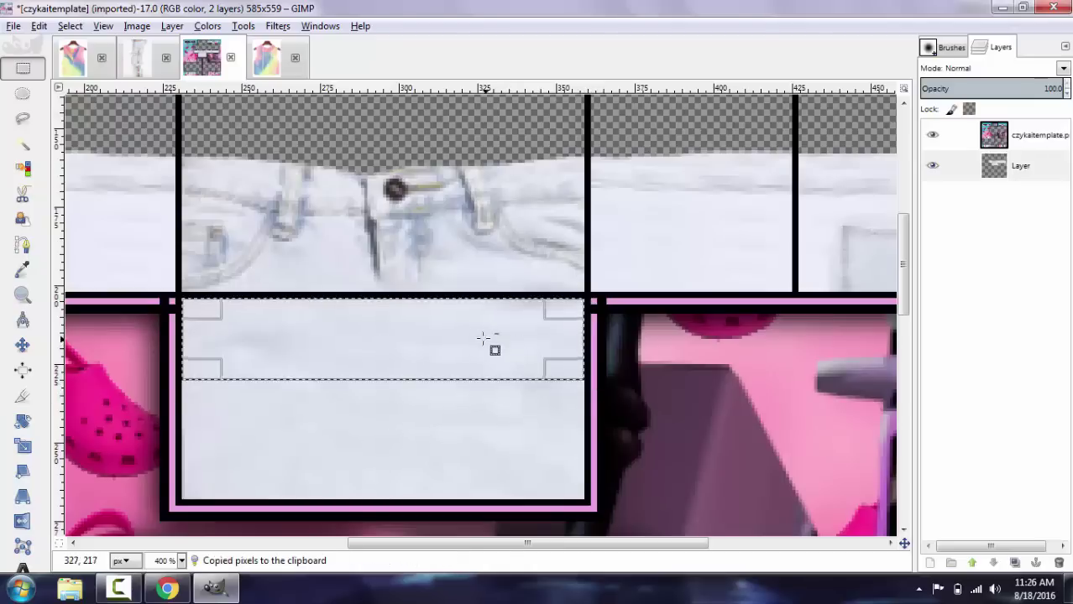
key(ctrl+v)
drag(399, 366, 399, 489)
key(ctrl+c)
Step: Paste the copied denim over the top panel of the left leg section, limit it to that panel and anchor it
key(ctrl+v)
drag(400, 366, 376, 390)
scroll(376, 390, down, 4)
click(504, 384)
scroll(504, 384, down, 4)
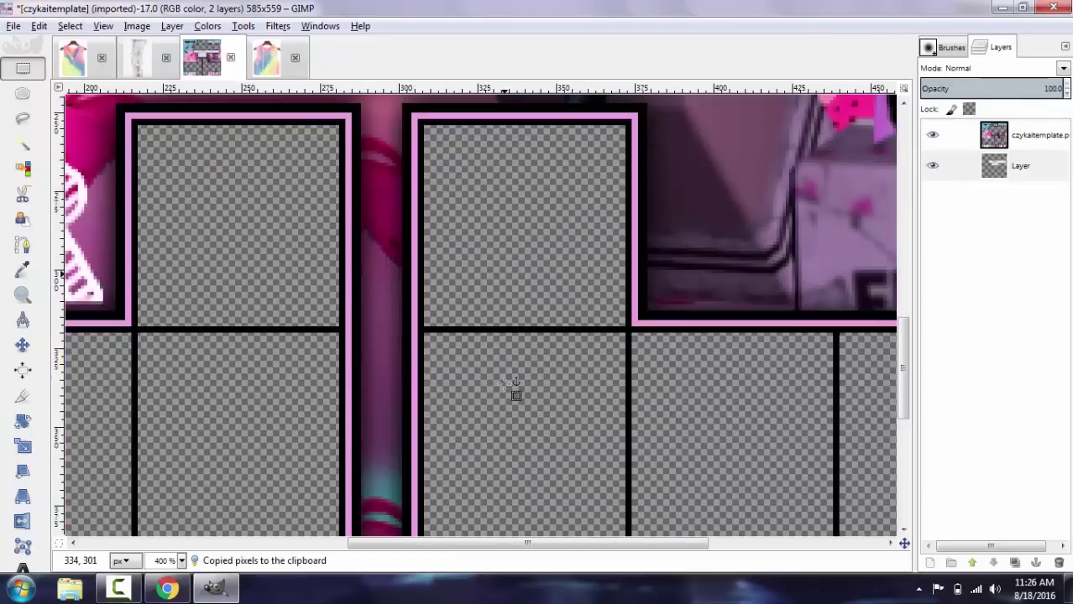
key(ctrl+v)
drag(491, 306, 350, 220)
drag(127, 110, 380, 394)
click(458, 402)
click(458, 402)
Step: Fill the top panel of the right leg section with pasted denim, adding a second copy to cover its lower edge, and anchor both
key(ctrl+v)
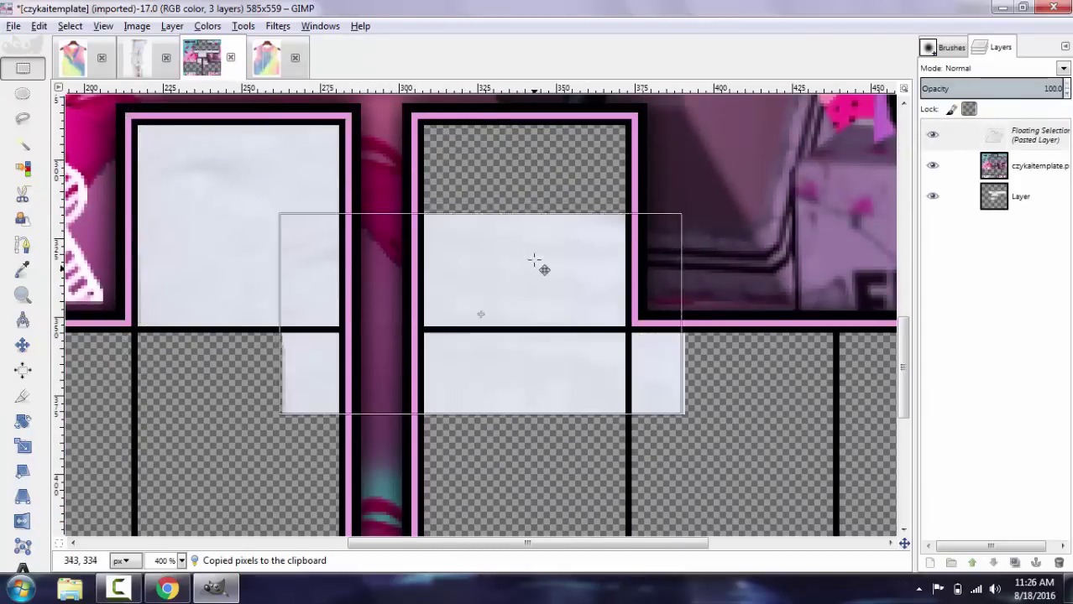
drag(531, 254, 475, 181)
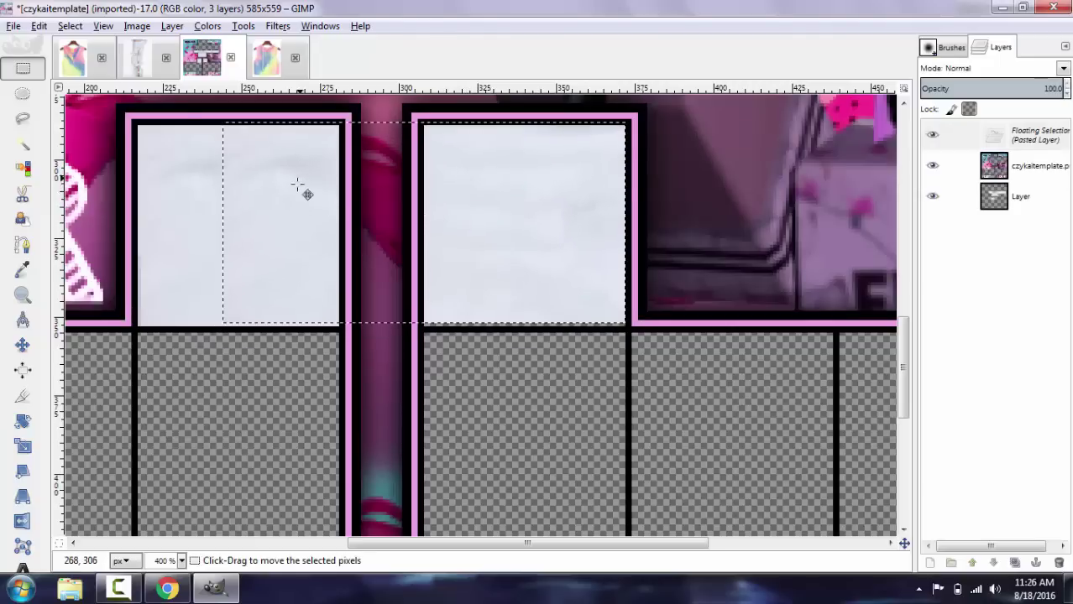
drag(383, 100, 684, 370)
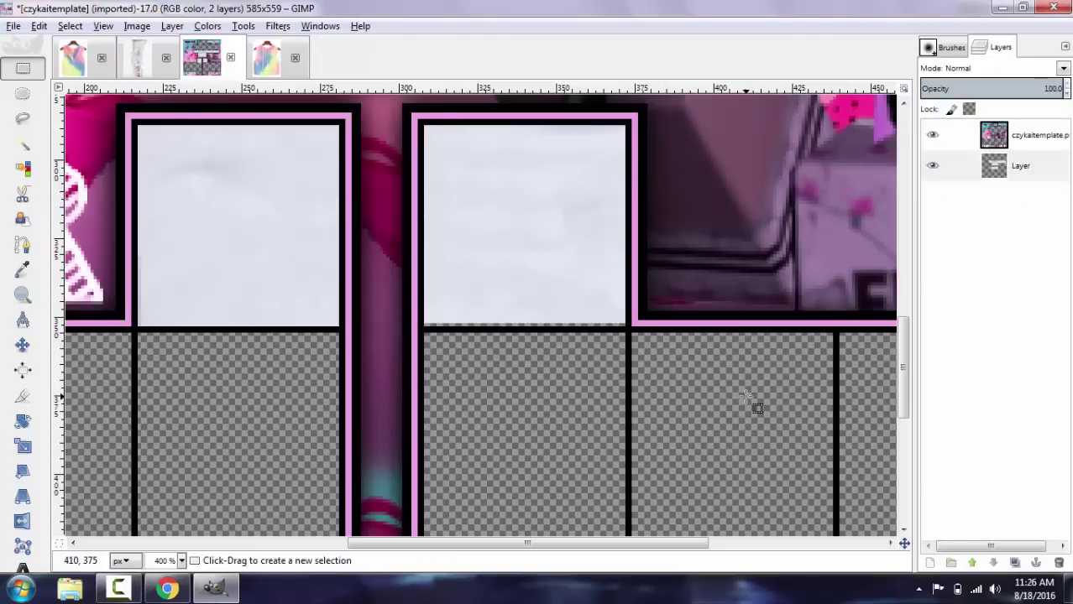
key(ctrl+v)
drag(527, 258, 514, 222)
drag(618, 254, 733, 338)
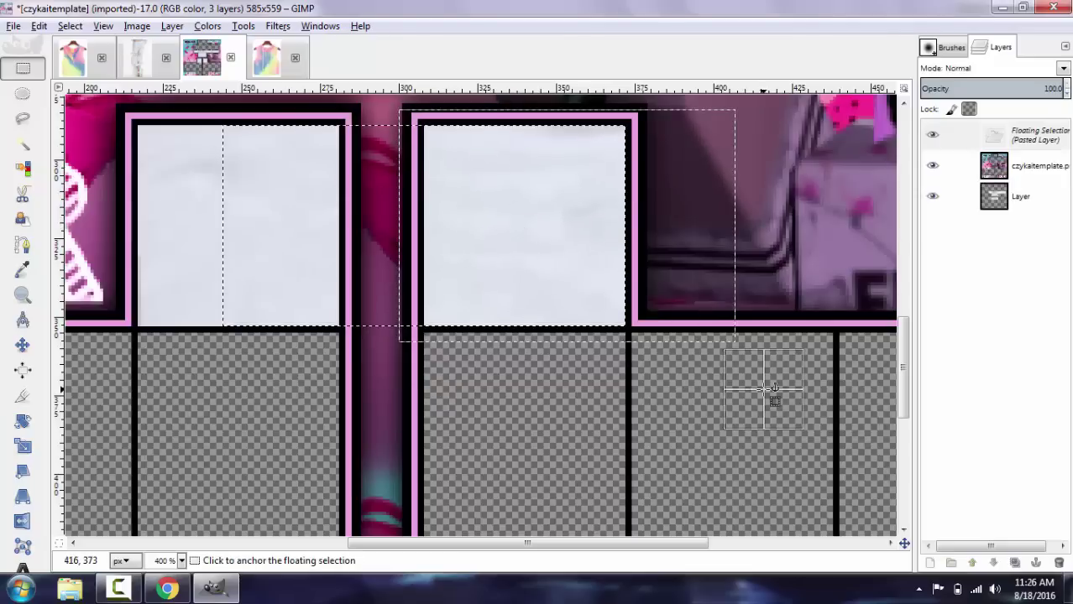
click(767, 390)
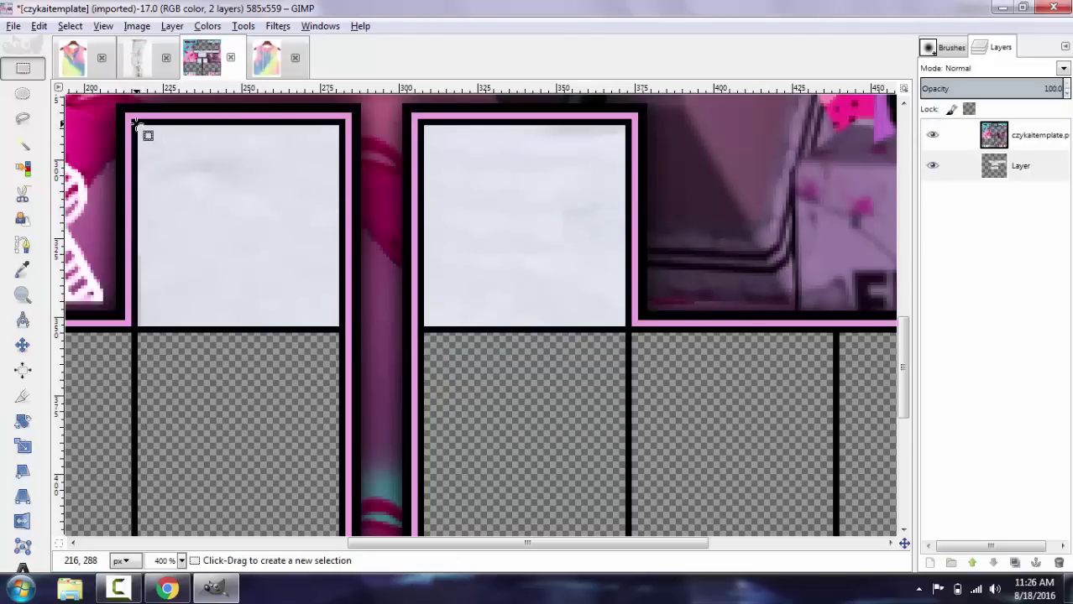
Step: Copy the denim across both legs' top panels, flip the copy vertically and anchor it over the panels directly below
drag(137, 123, 626, 326)
key(ctrl+c)
key(ctrl+v)
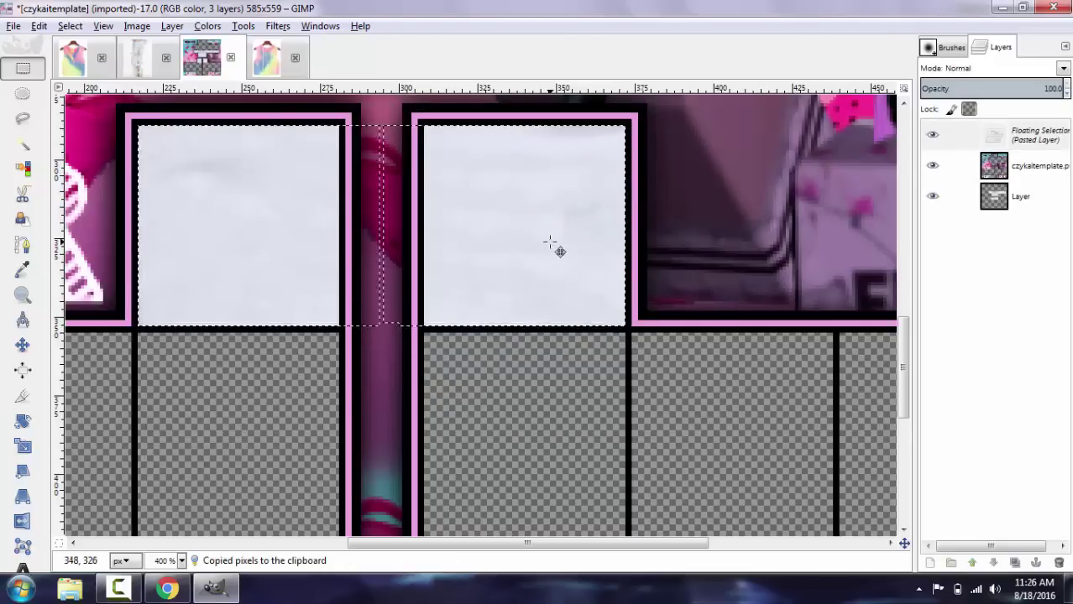
drag(549, 244, 553, 416)
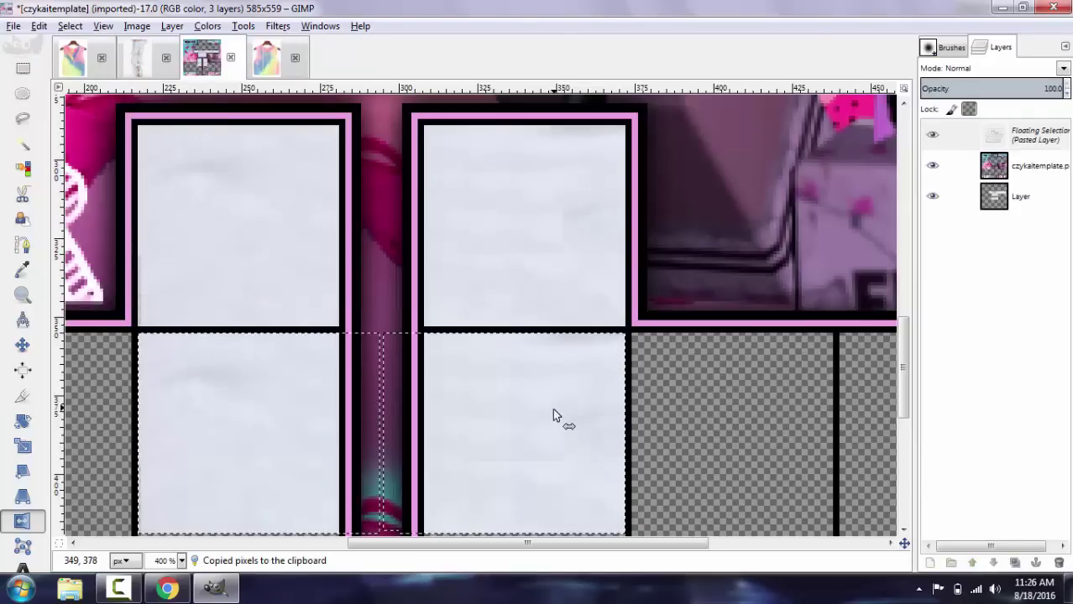
ctrl+click(554, 416)
key(r)
click(665, 373)
Step: Paste the copied denim over the upper halves of the left leg section's three outer panels and anchor it
scroll(554, 461, down, 2)
drag(591, 543, 435, 544)
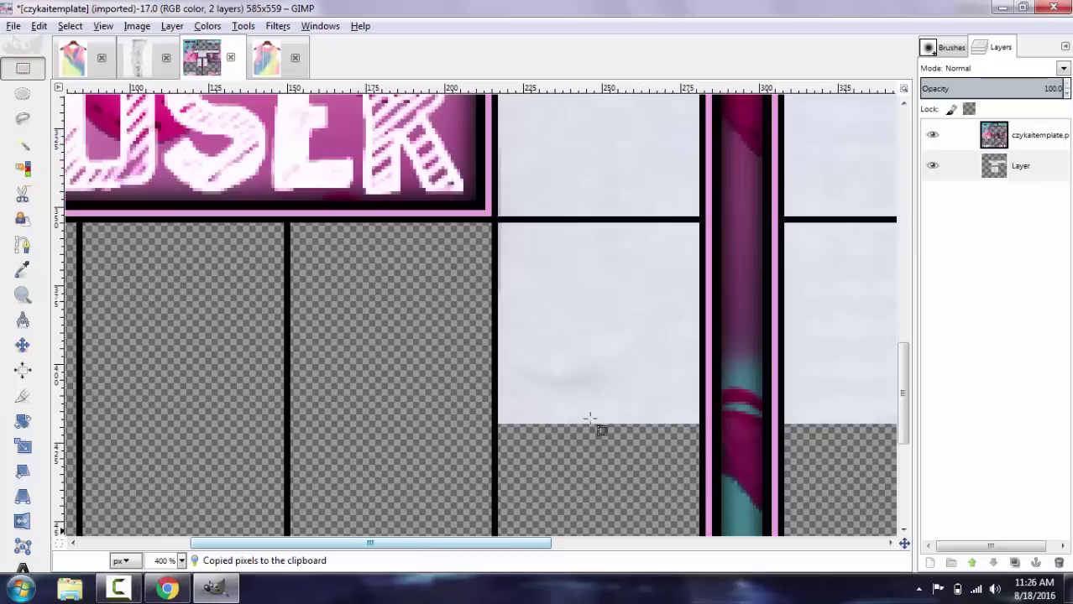
key(ctrl+v)
drag(599, 372, 401, 375)
drag(456, 543, 338, 543)
drag(663, 331, 554, 340)
click(663, 313)
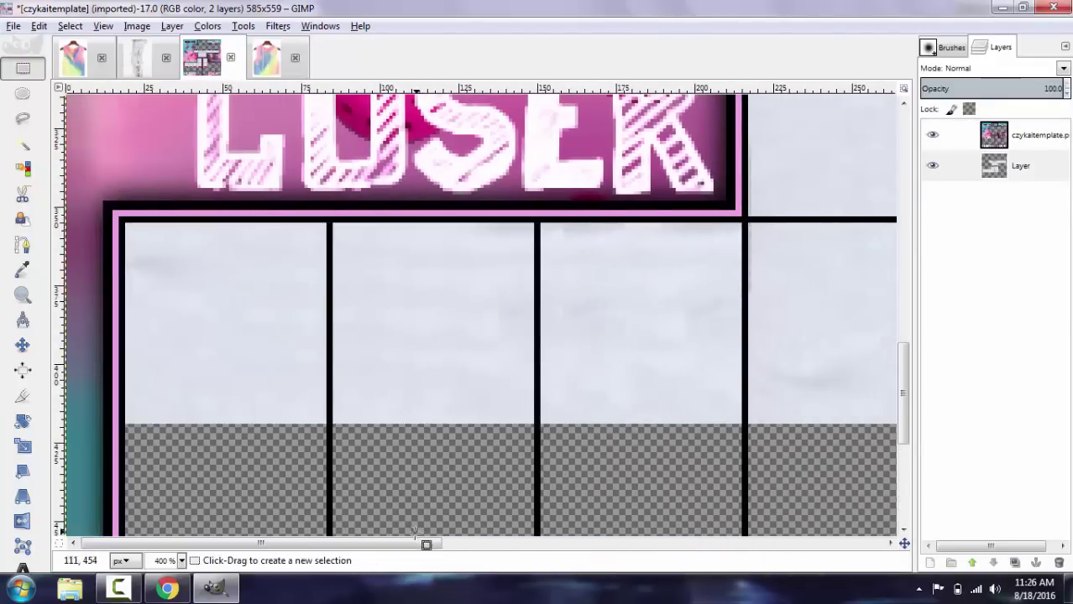
Step: Copy the denim from the left leg section's three outer panels and anchor it over the matching panels of the right leg section
drag(418, 543, 386, 512)
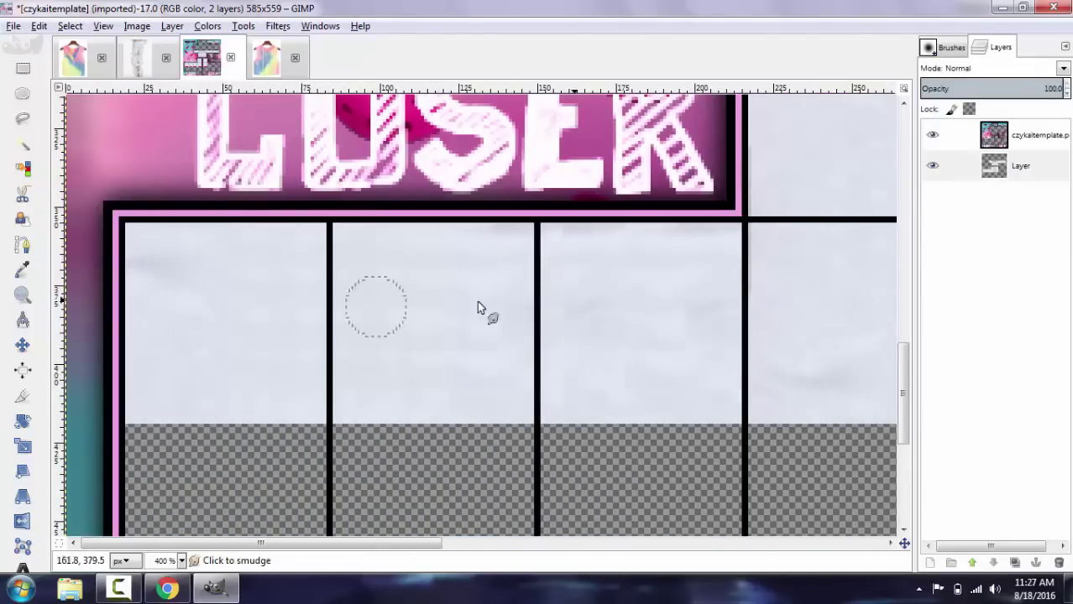
drag(126, 221, 464, 433)
key(ctrl+v)
key(shift+f)
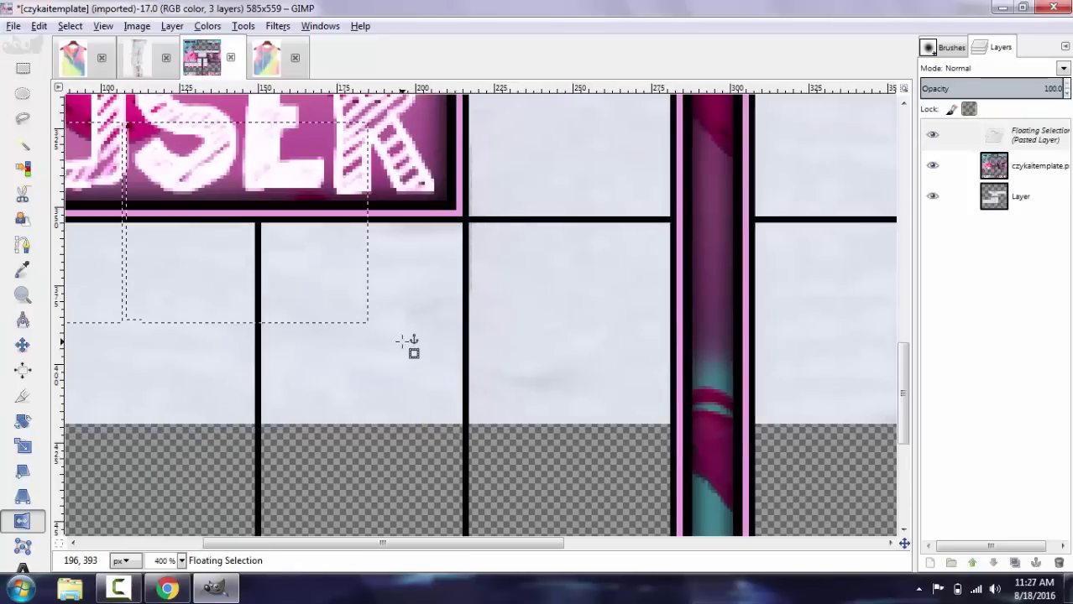
key(m)
click(401, 340)
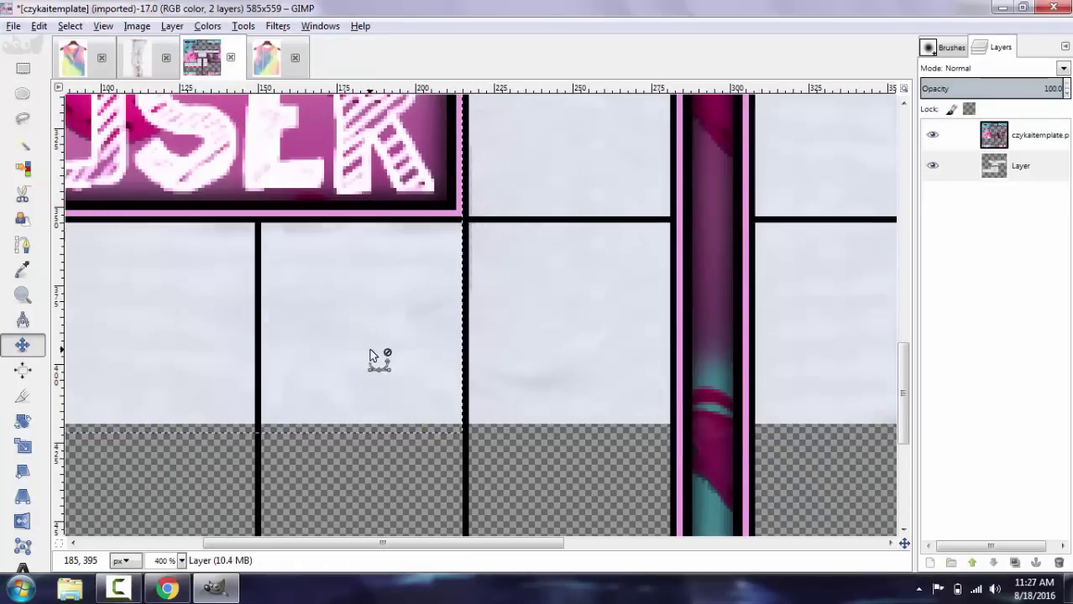
key(r)
key(ctrl+c)
key(ctrl+v)
key(m)
drag(353, 344, 709, 306)
key(r)
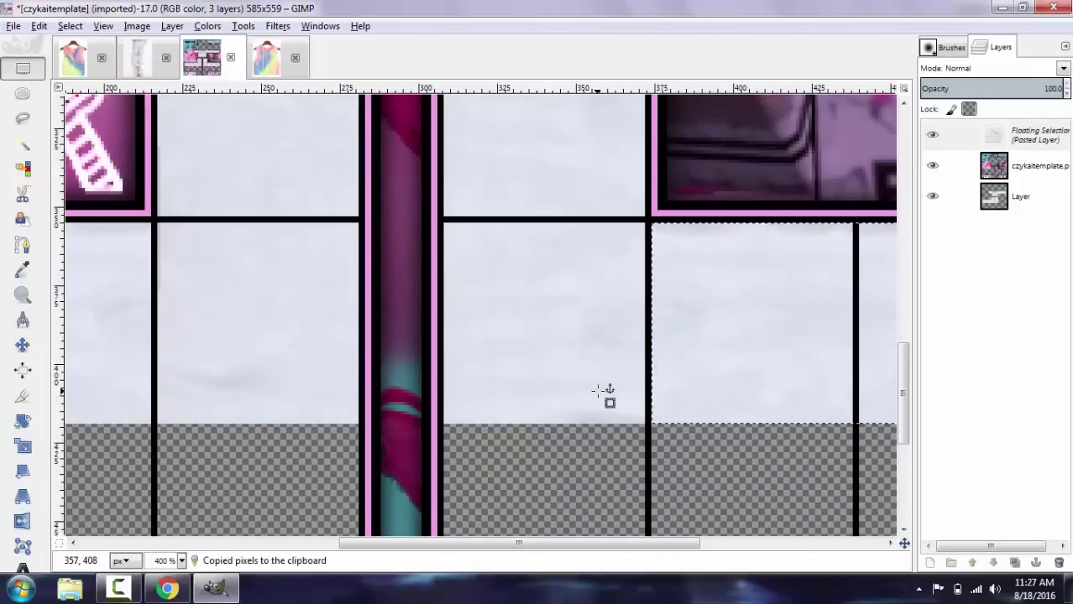
key(ctrl+h)
Step: Select the denim band spanning the upper halves of both leg sections, then copy and paste it
scroll(585, 288, up, 3)
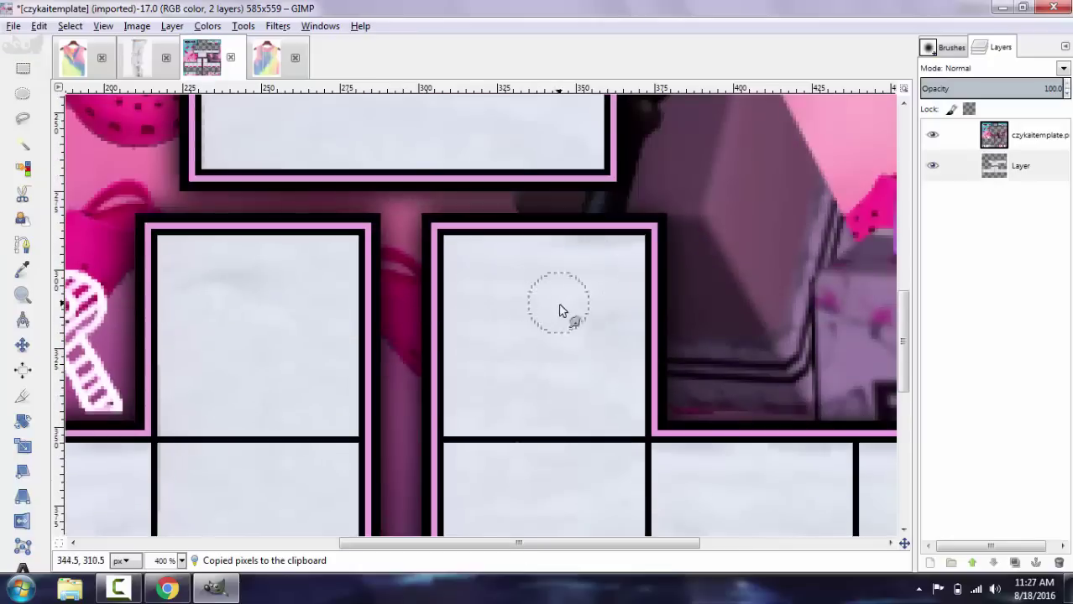
scroll(585, 356, down, 5)
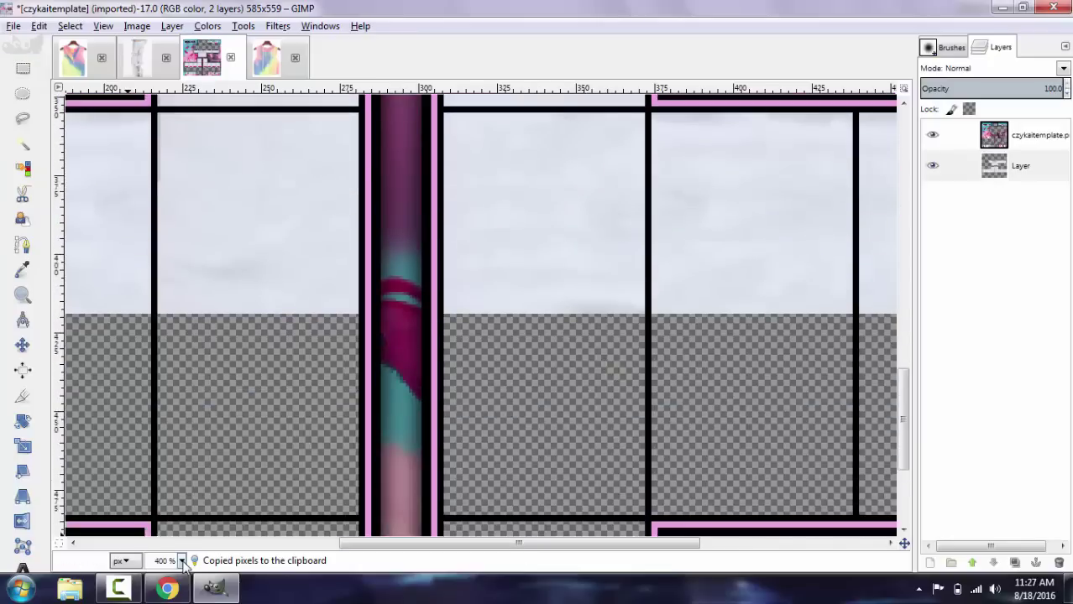
click(181, 561)
click(168, 468)
drag(448, 543, 415, 551)
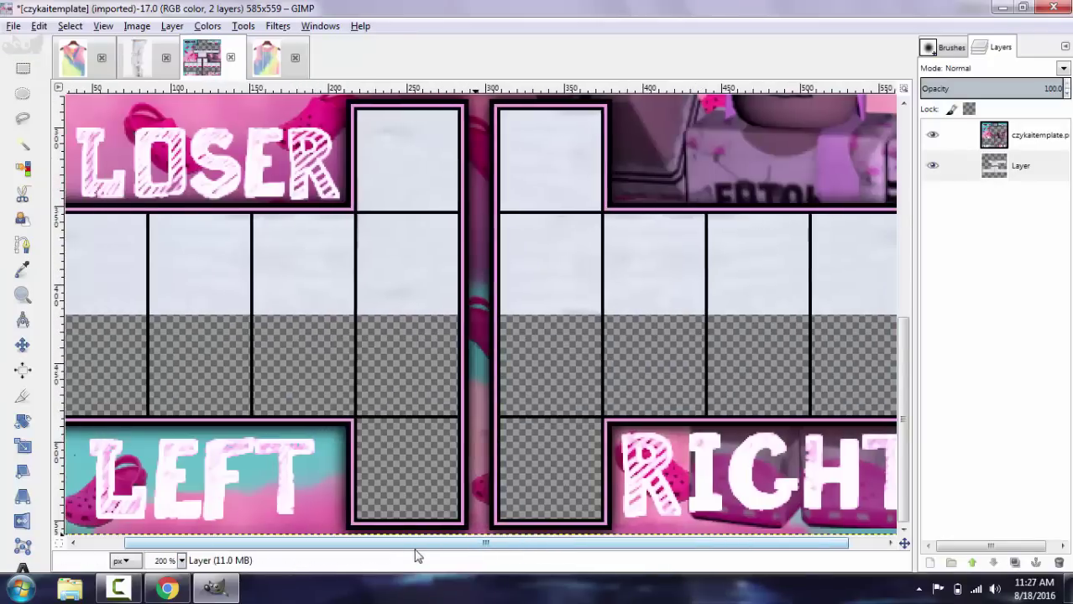
click(181, 561)
click(168, 485)
key(r)
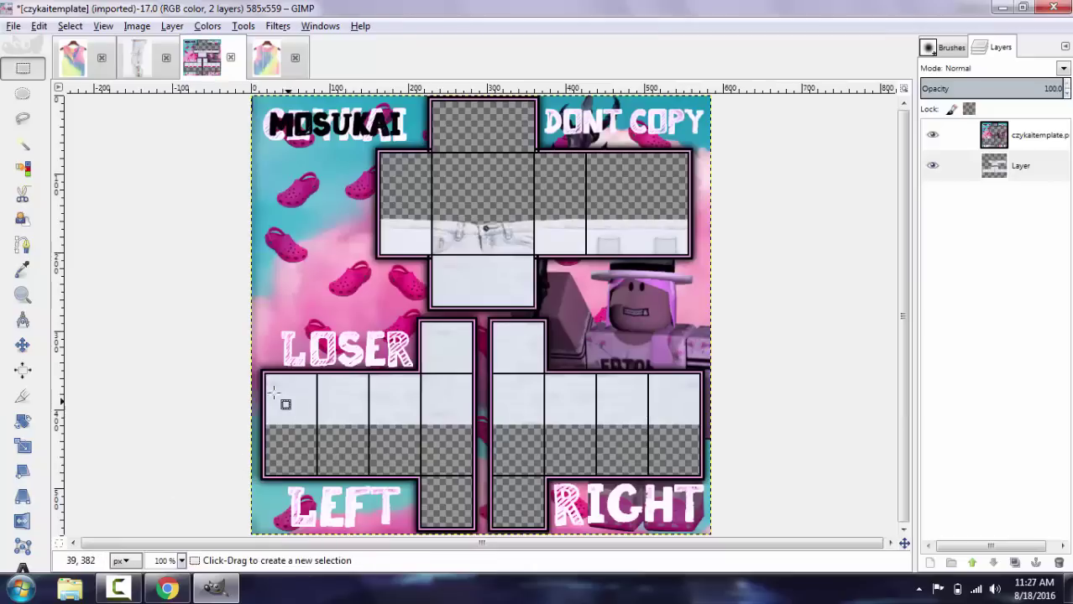
drag(250, 392, 722, 454)
drag(583, 410, 581, 391)
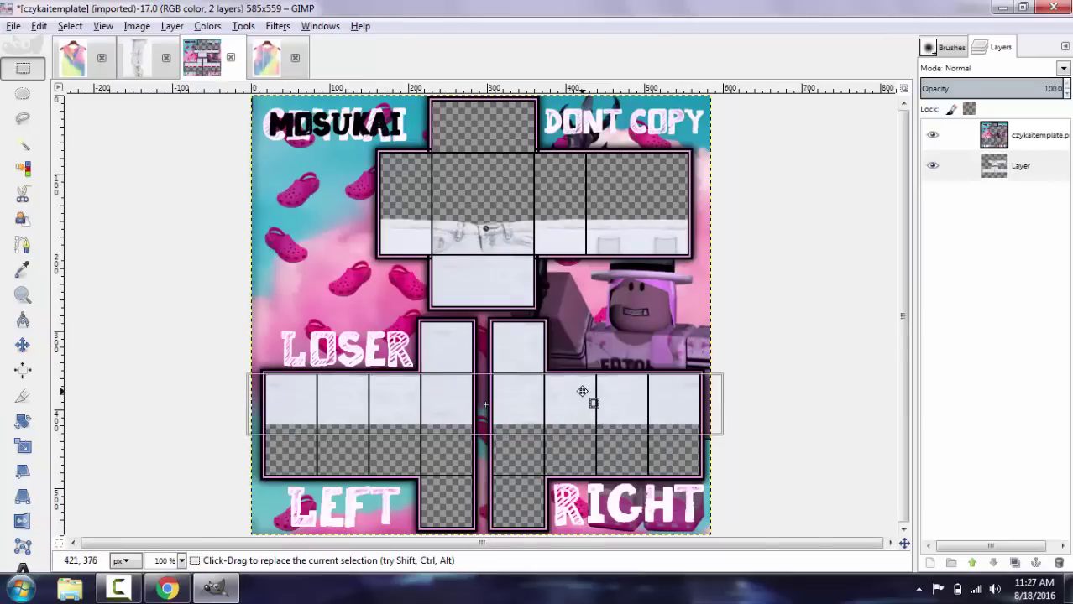
key(ctrl+c)
key(ctrl+v)
Step: Place the vertically flipped denim band over the empty lower halves of both leg sections and anchor it
key(m)
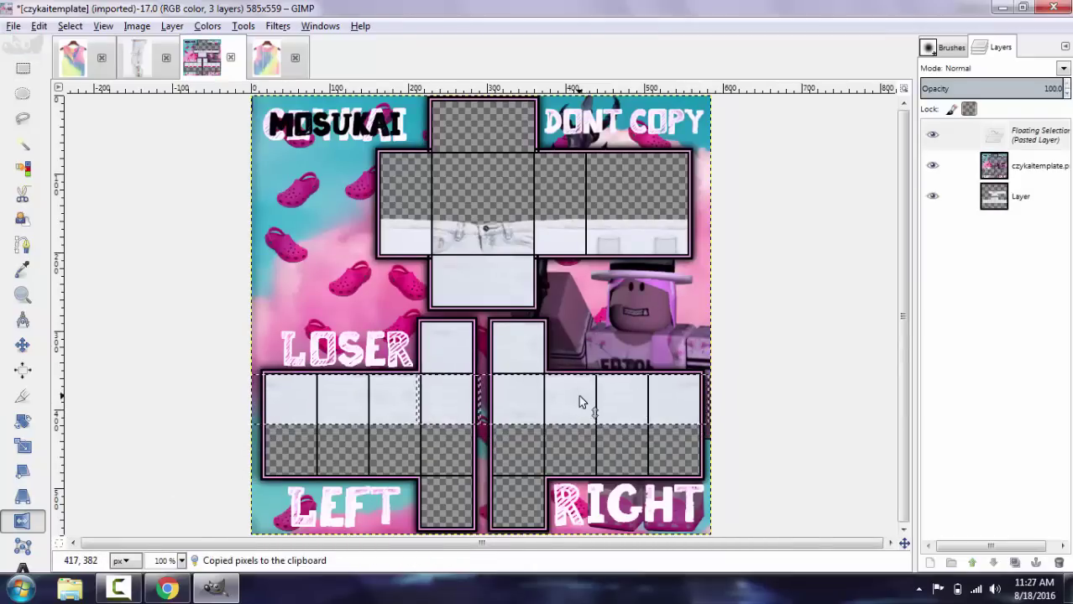
drag(587, 400, 578, 436)
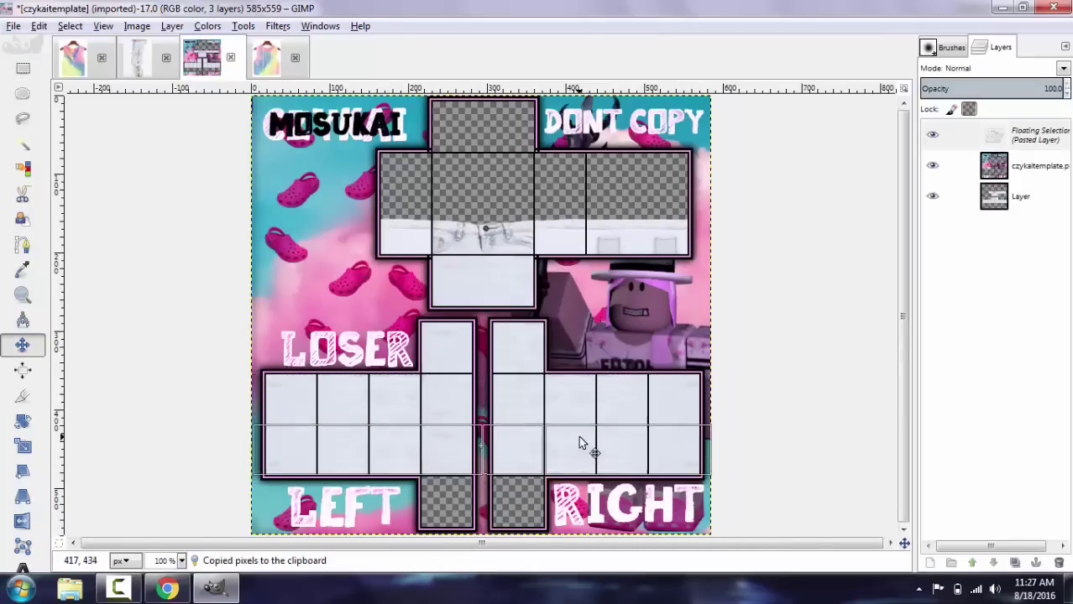
key(e)
click(743, 386)
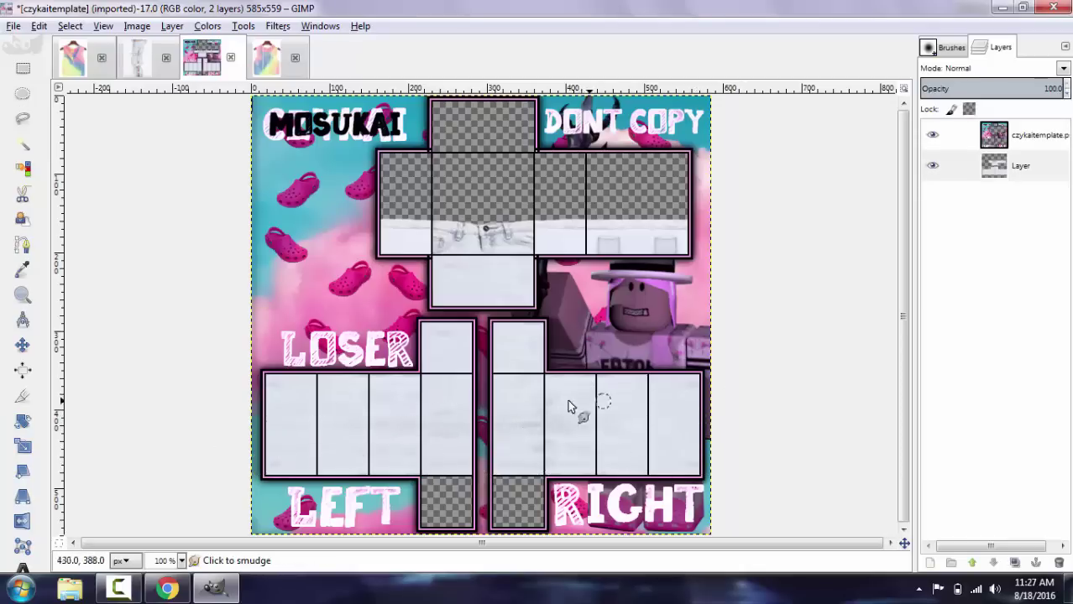
key(ctrl+c)
key(ctrl+v)
click(831, 221)
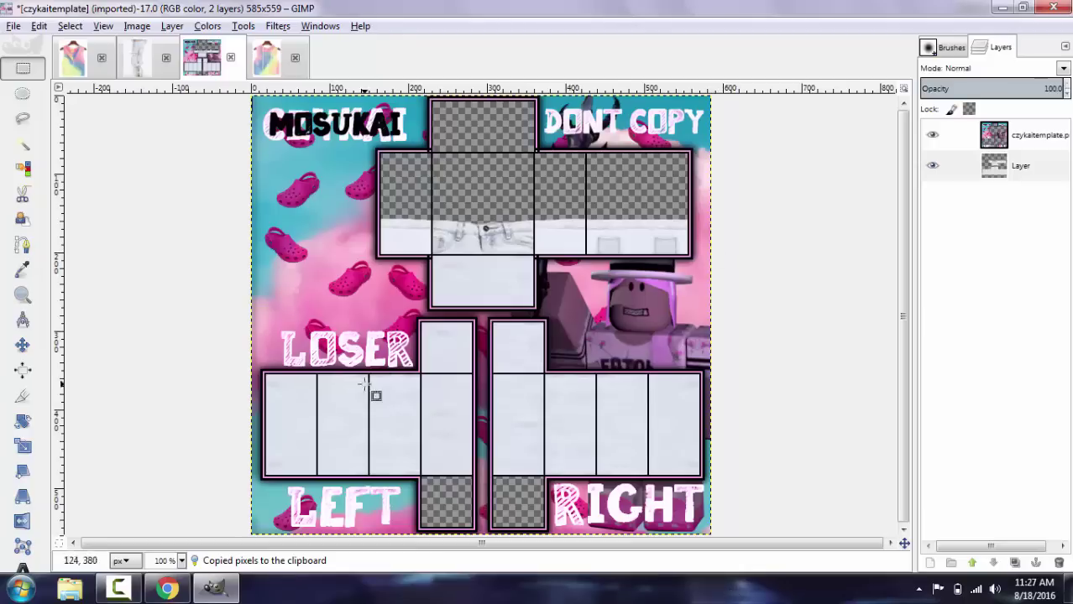
Step: Select the area directly beneath the back torso panel, across its full width, and copy the hidden lower ends of the pockets
click(182, 561)
click(166, 452)
drag(530, 546, 679, 547)
scroll(739, 400, down, 6)
scroll(191, 244, down, 3)
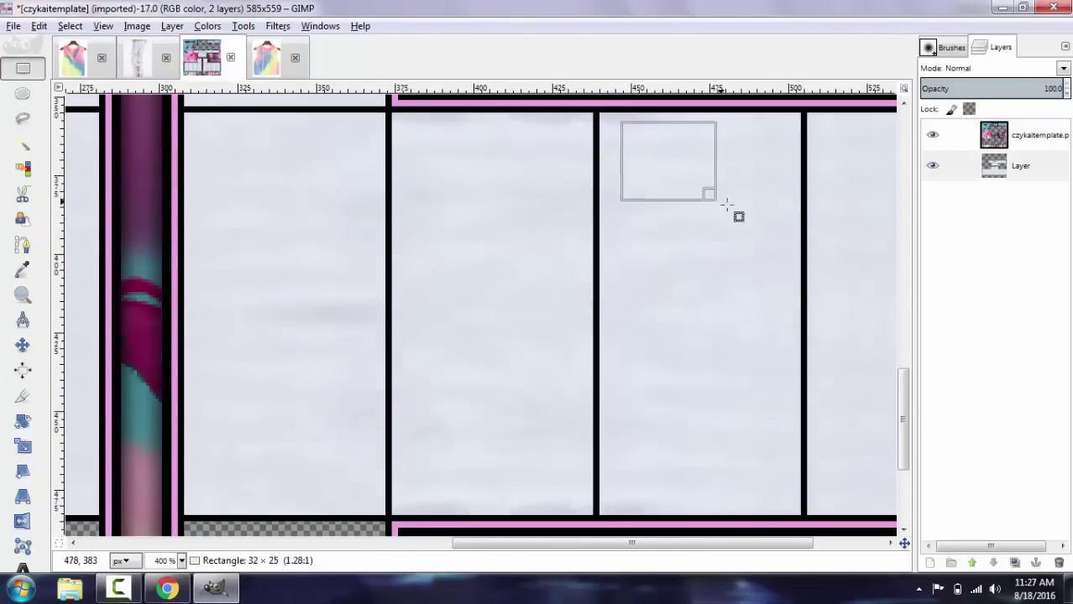
drag(727, 204, 735, 205)
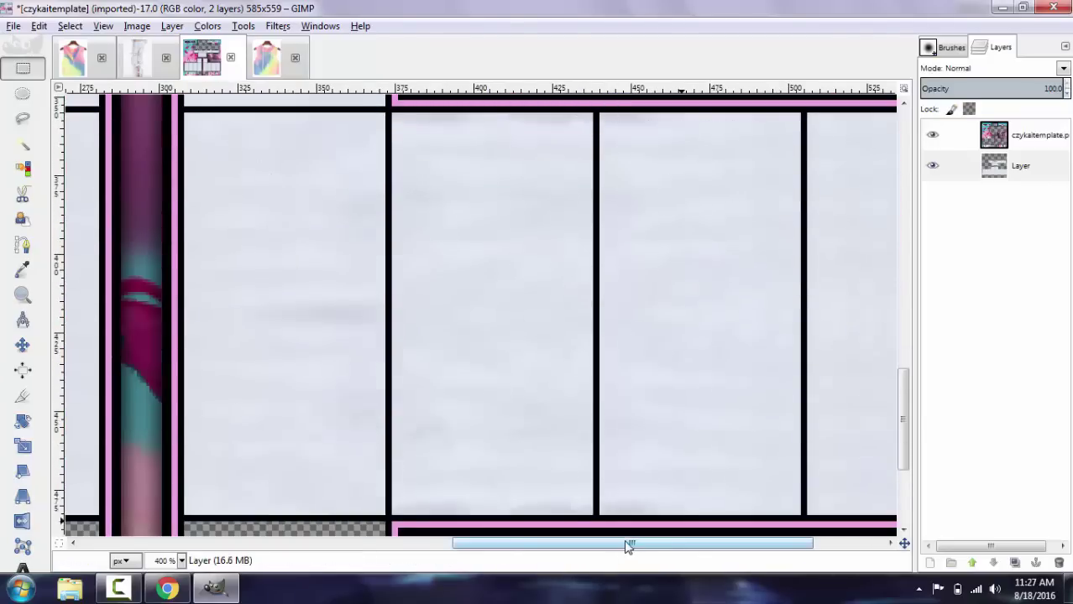
drag(628, 546, 697, 547)
scroll(814, 459, up, 20)
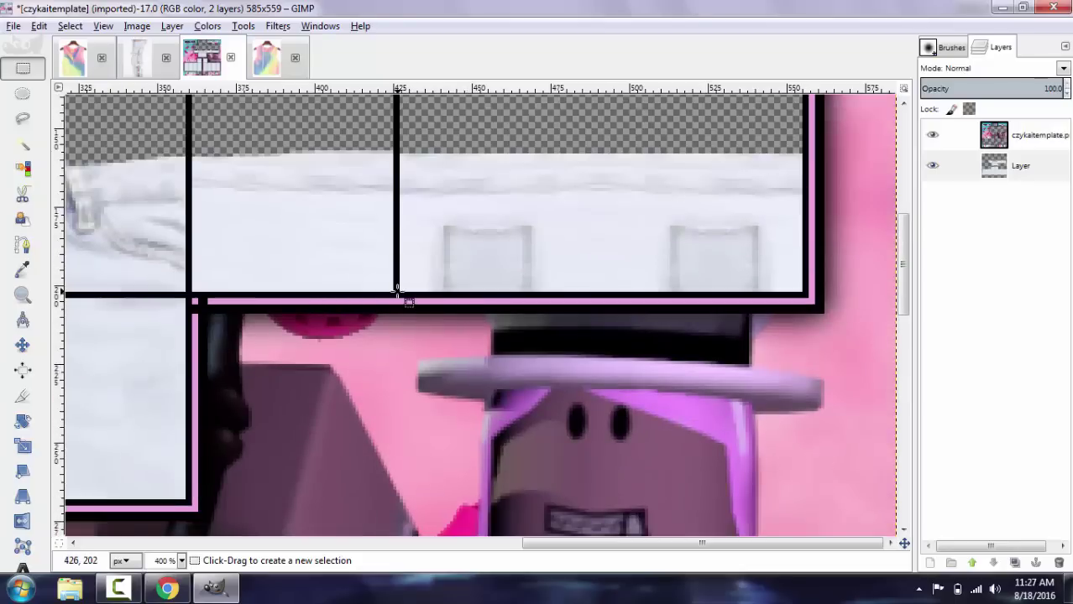
drag(712, 365, 799, 363)
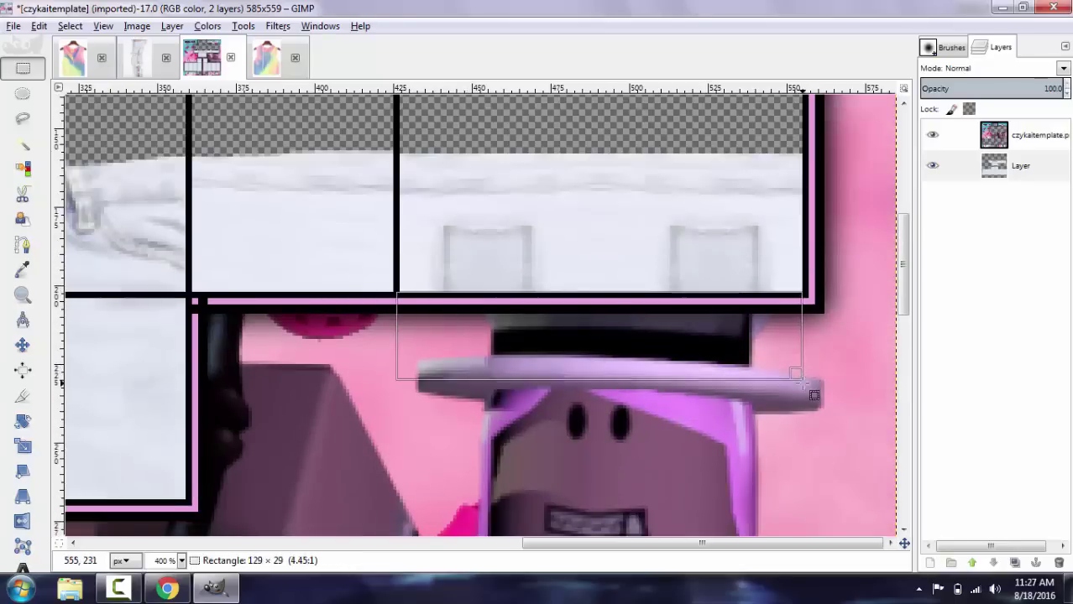
key(ctrl+c)
Step: Paste the pocket ends along the top of the right leg section, keep only the one in the third panel and anchor it
key(ctrl+v)
scroll(504, 335, down, 5)
scroll(494, 344, down, 3)
drag(494, 344, 568, 358)
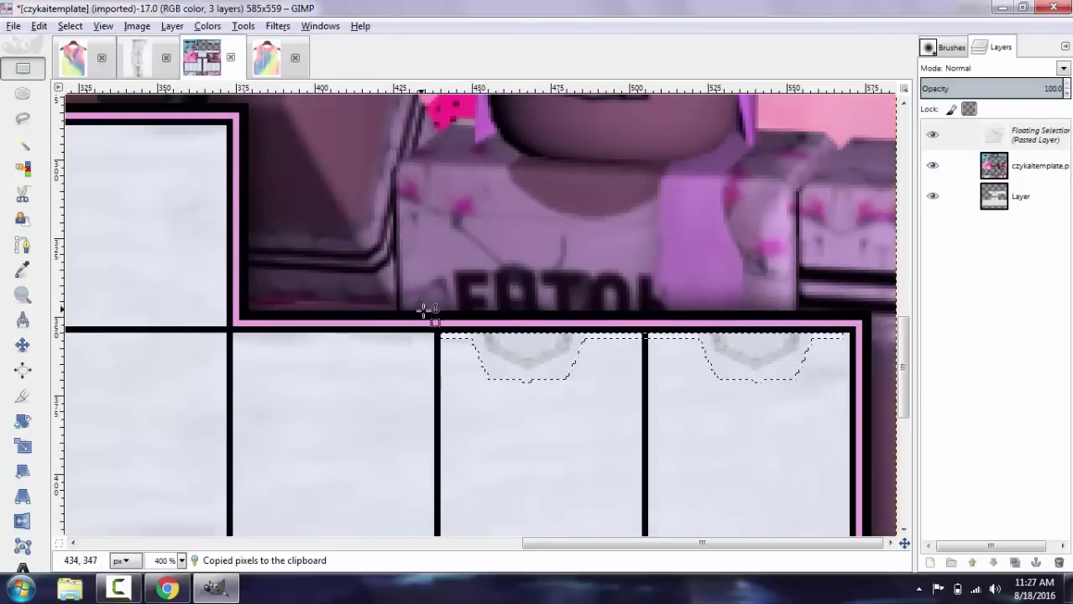
drag(423, 310, 643, 420)
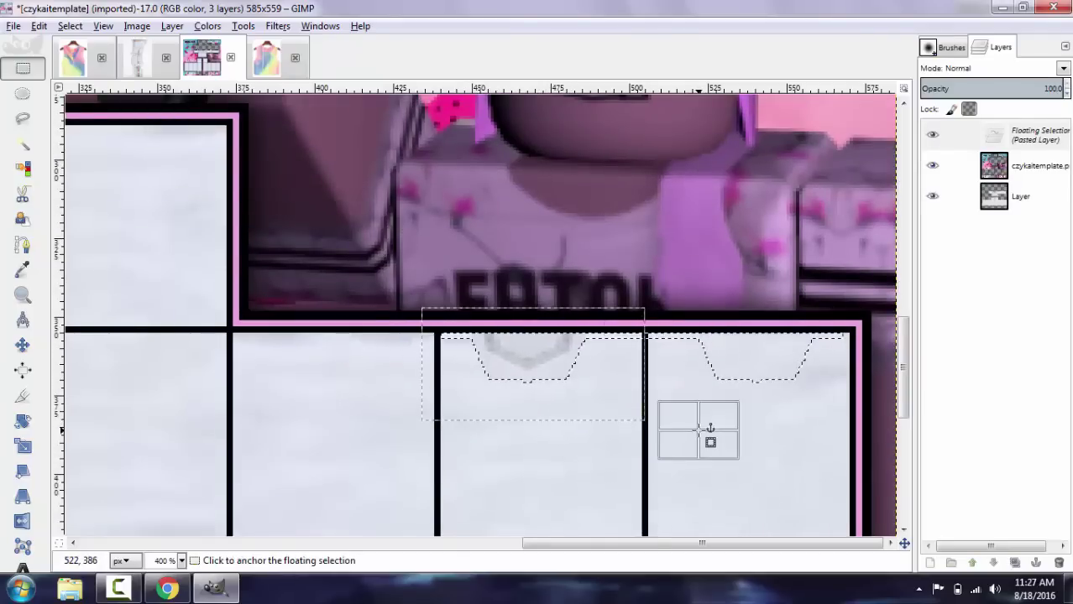
click(708, 431)
Step: Paste the pocket ends along the top of the left leg section and keep only the one in the second panel
drag(710, 551, 290, 550)
key(ctrl+v)
mouse_move(658, 359)
mouse_down()
mouse_move(510, 350)
mouse_move(470, 366)
mouse_up()
drag(314, 290, 602, 435)
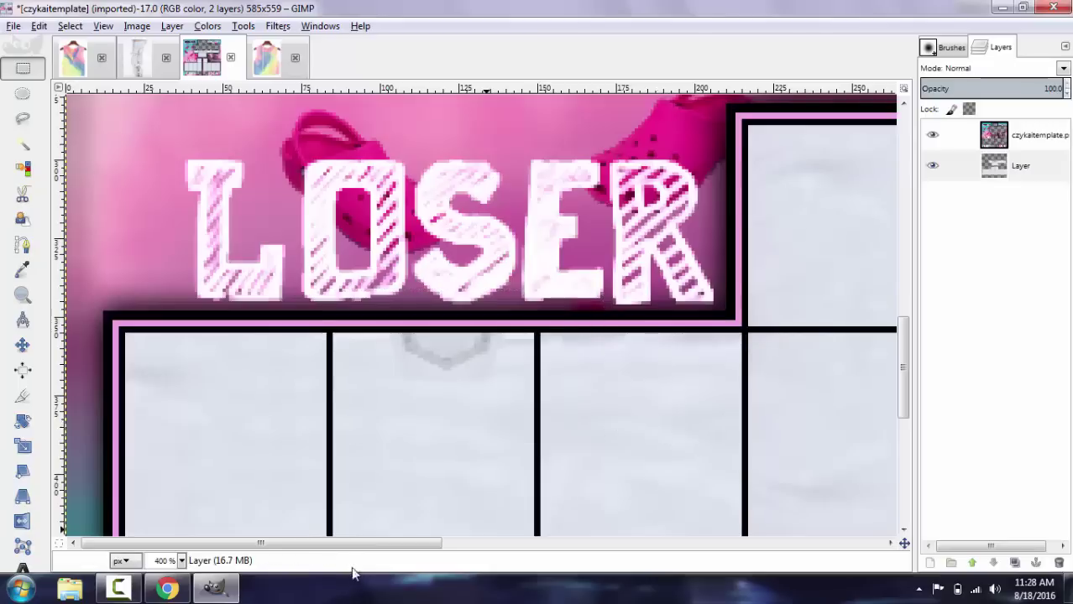
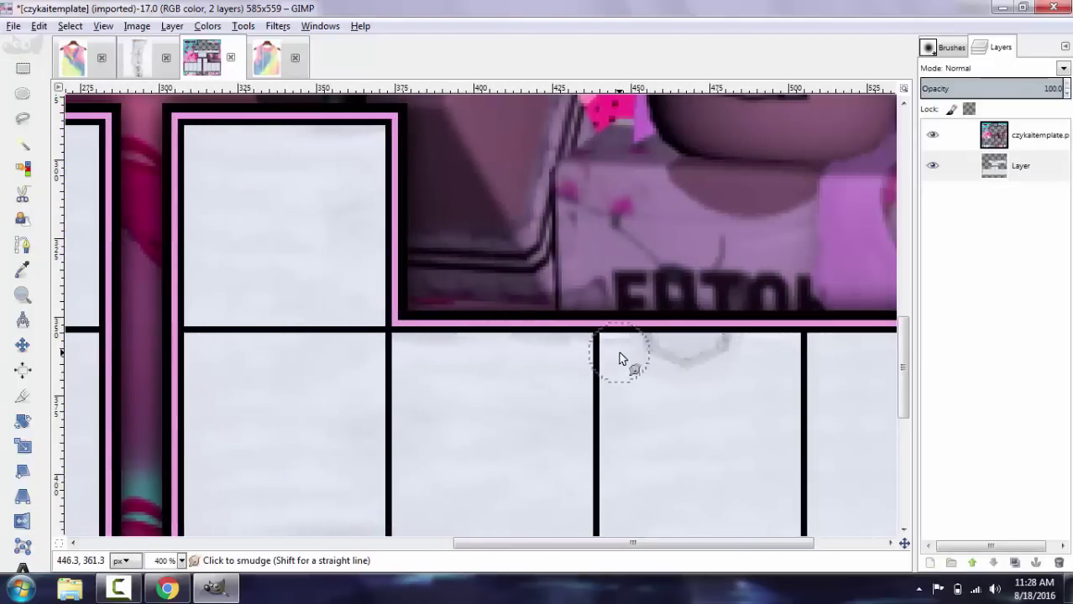
Step: Paste the pocket ends along the lower edge of the panel below the front torso, flip them vertically and anchor them
scroll(620, 366, up, 4)
scroll(619, 369, down, 4)
drag(537, 545, 438, 538)
scroll(416, 496, up, 2)
key(ctrl+v)
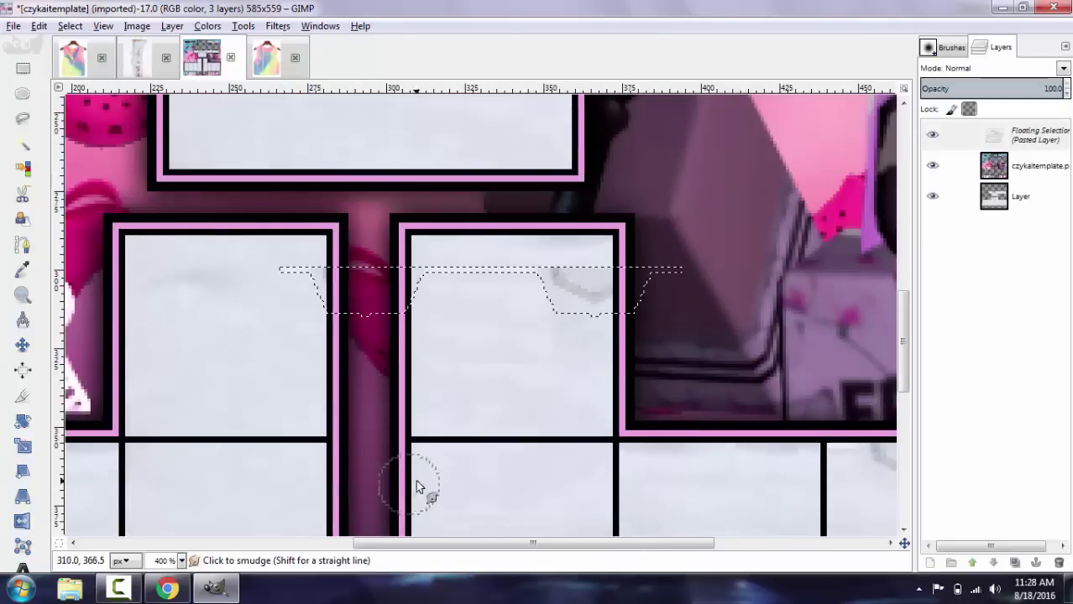
key(r)
scroll(417, 487, up, 5)
drag(594, 517, 478, 363)
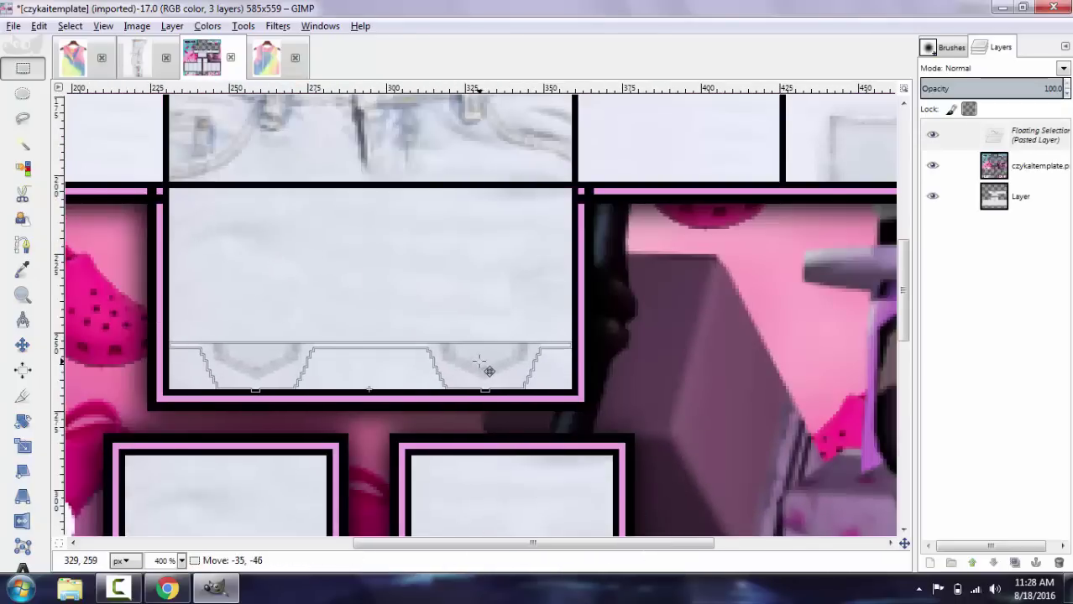
key(shift+f)
ctrl+click(480, 363)
key(r)
drag(477, 406, 495, 280)
key(ctrl+x)
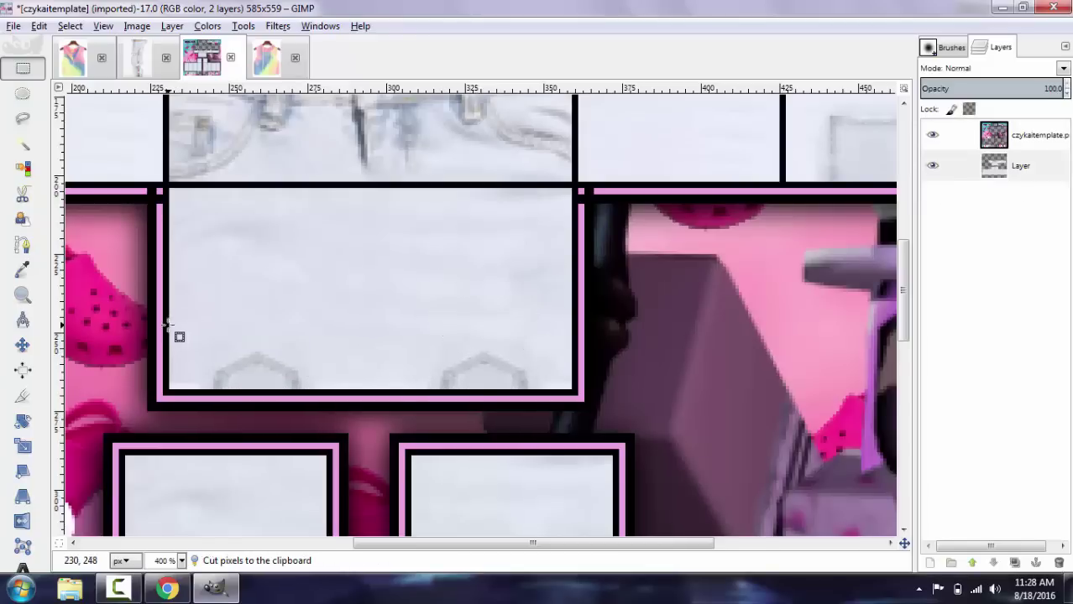
Step: Copy the full-width strip with the two pocket ends from the lower edge of the panel below the front torso and paste it
drag(168, 326, 573, 388)
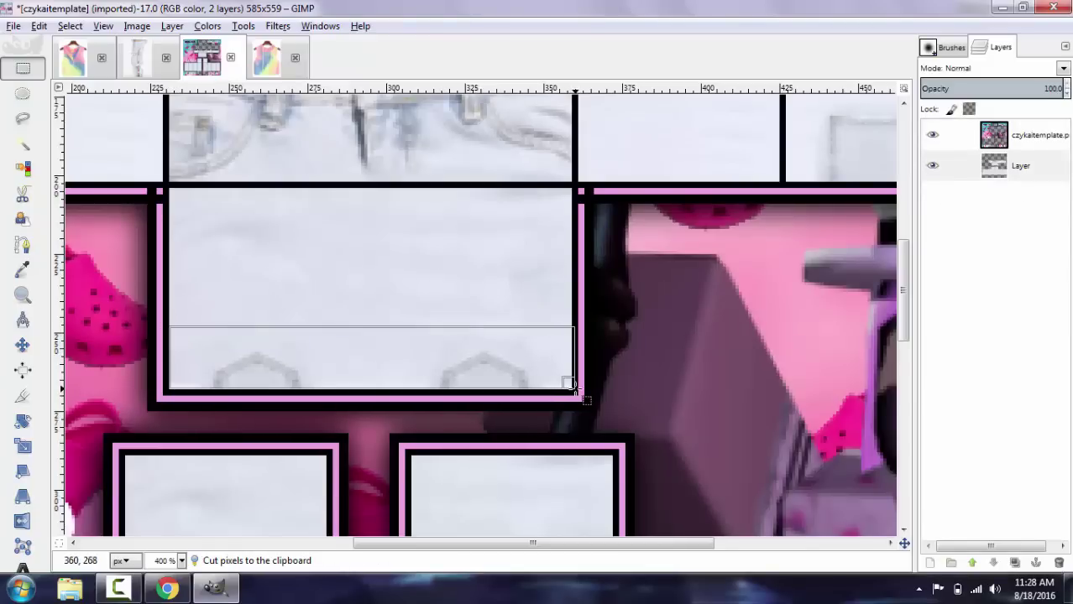
key(ctrl+c)
key(ctrl+v)
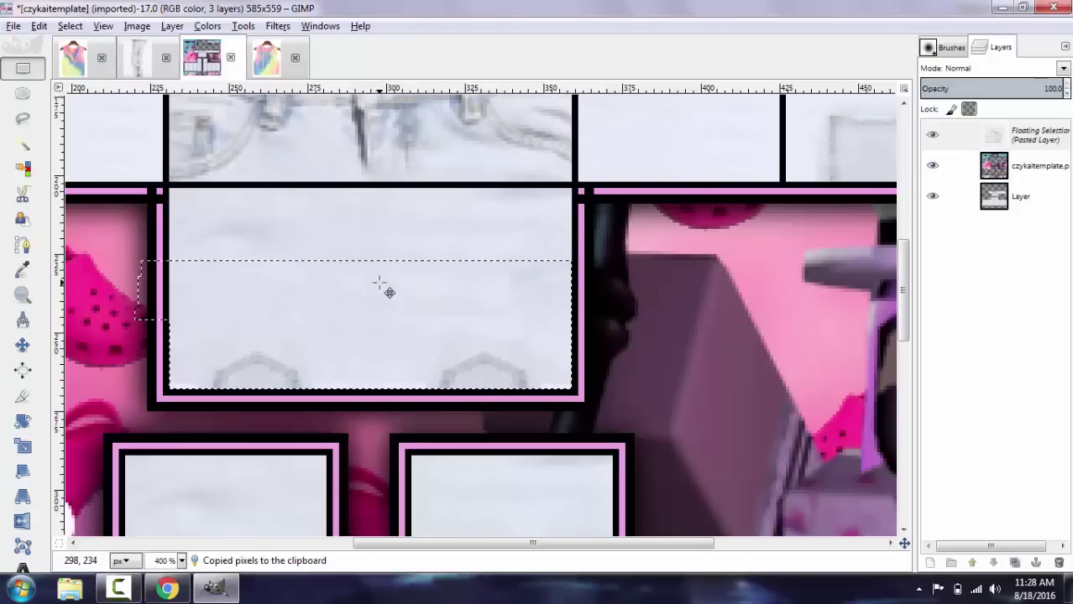
click(363, 304)
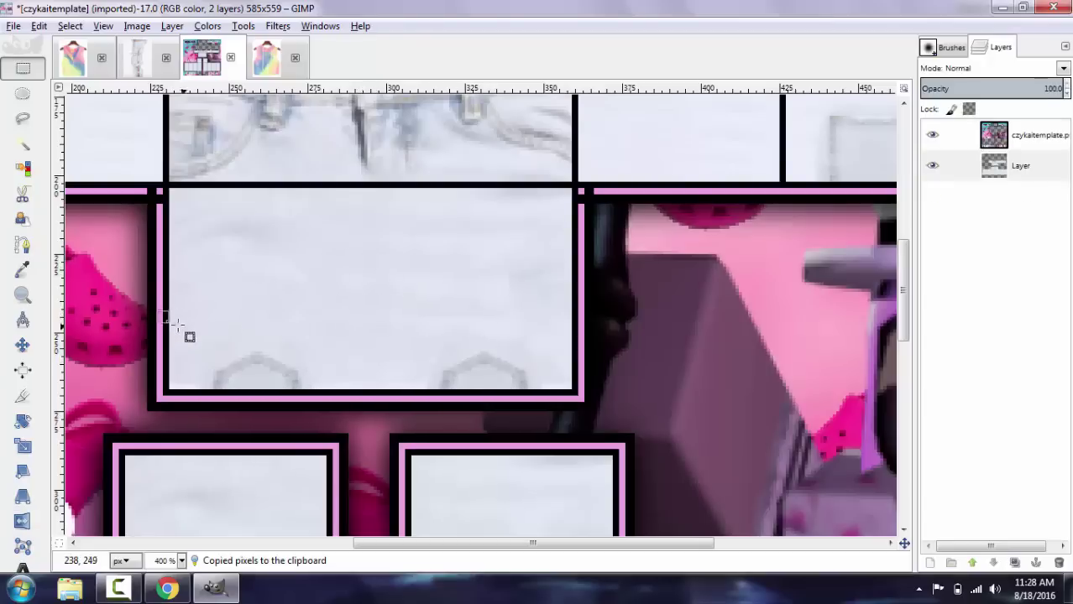
drag(168, 320, 571, 391)
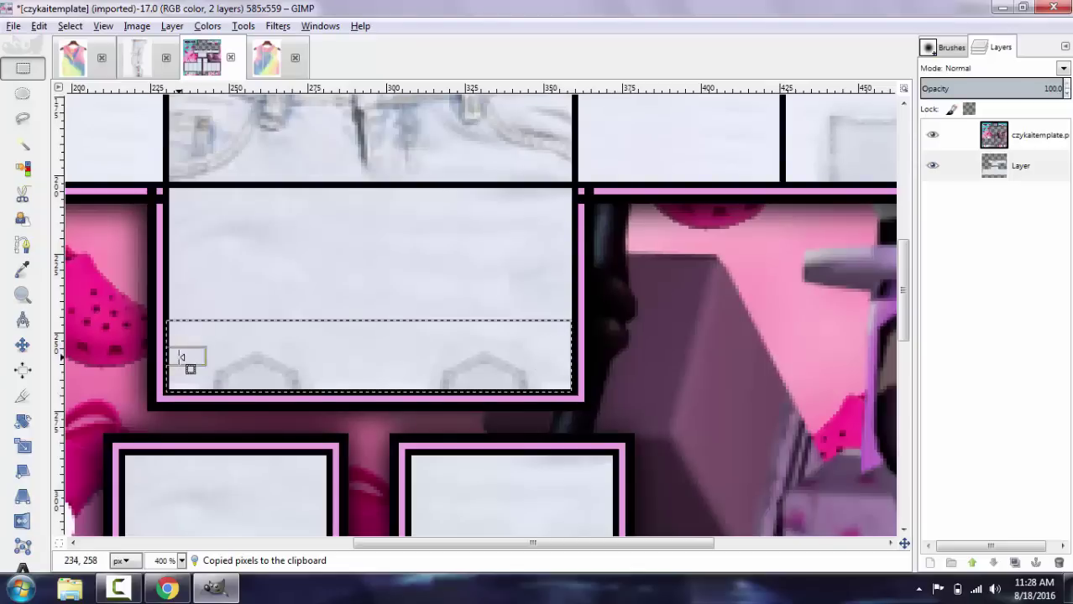
key(ctrl+v)
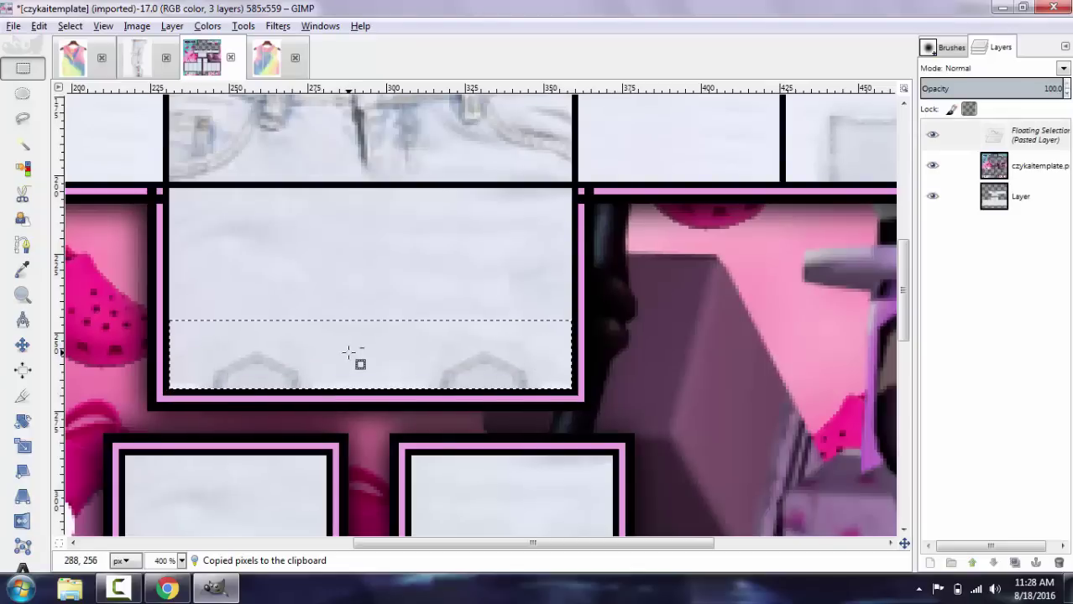
Step: Place the pasted pocket ends, flipped vertically, along the top edge of the left leg's upper panel, keeping only the first pocket end
mouse_move(348, 352)
mouse_down()
mouse_move(263, 383)
mouse_move(321, 383)
mouse_move(308, 386)
mouse_up()
scroll(349, 360, down, 3)
drag(87, 314, 326, 454)
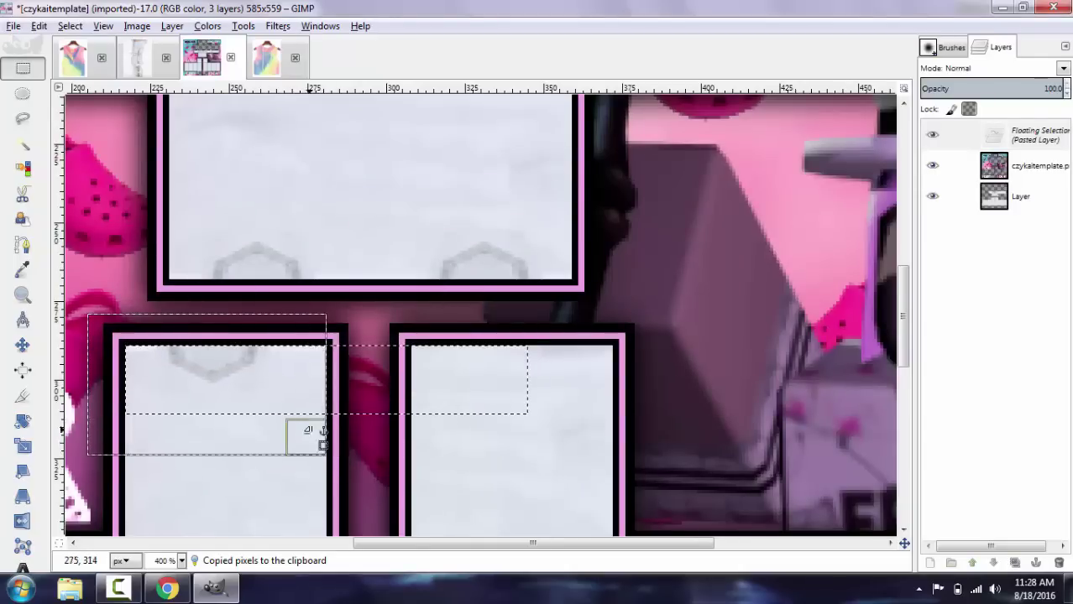
click(359, 446)
Step: Paste the pocket ends, flipped vertically, along the top edge of the right leg's upper panel, keep only the second one and anchor it
key(ctrl+v)
drag(581, 323, 522, 402)
click(514, 392)
key(r)
click(527, 443)
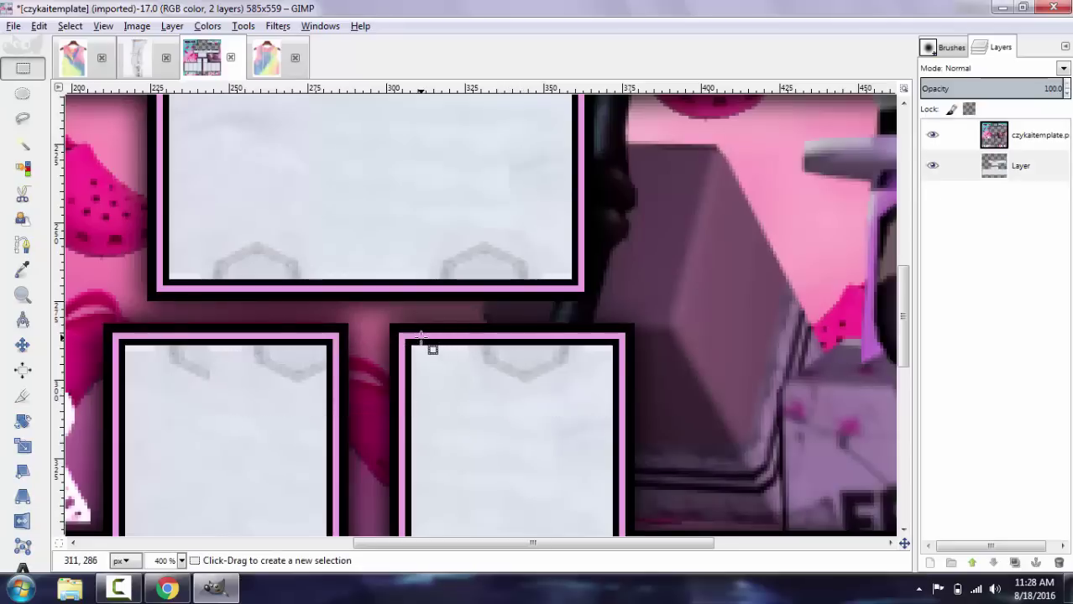
key(ctrl+z)
drag(393, 331, 640, 458)
click(697, 449)
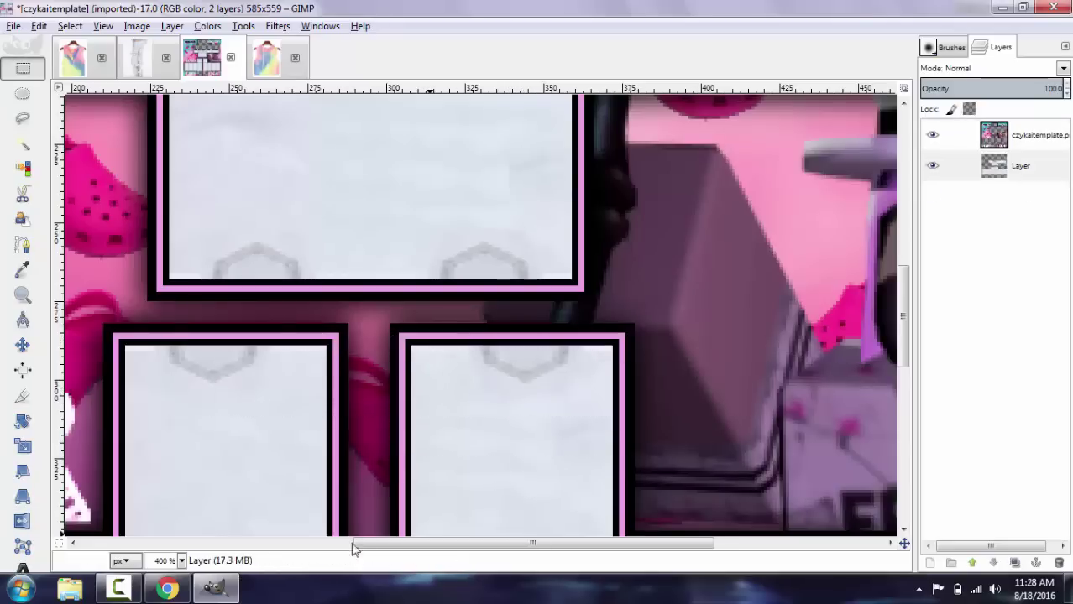
Step: Check the pocket pieces across the torso and leg panels at 200% zoom
click(181, 562)
click(176, 480)
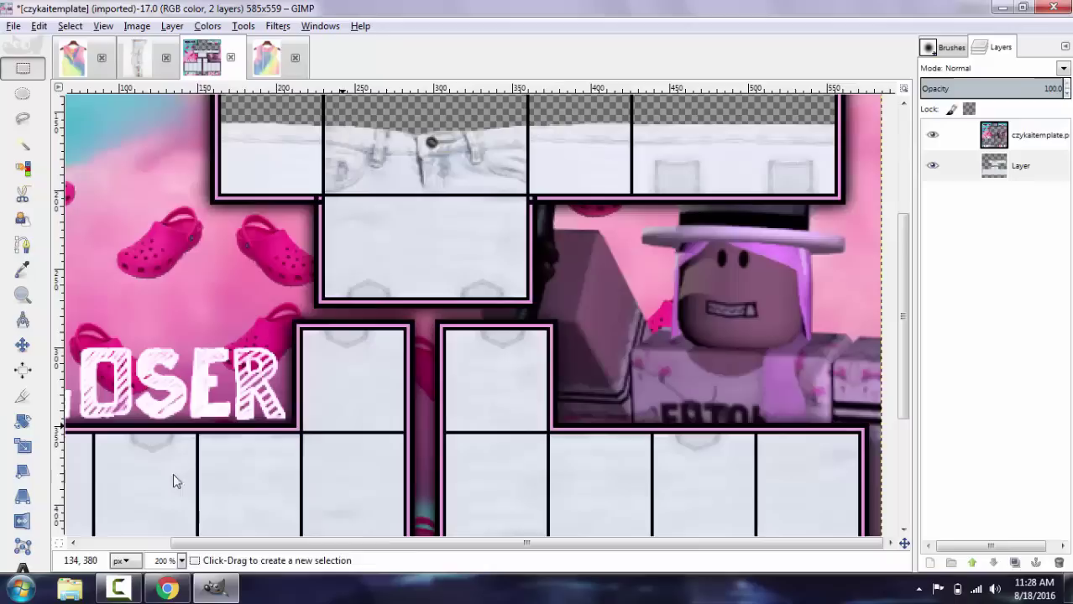
scroll(531, 456, down, 2)
scroll(533, 458, up, 4)
scroll(533, 458, down, 6)
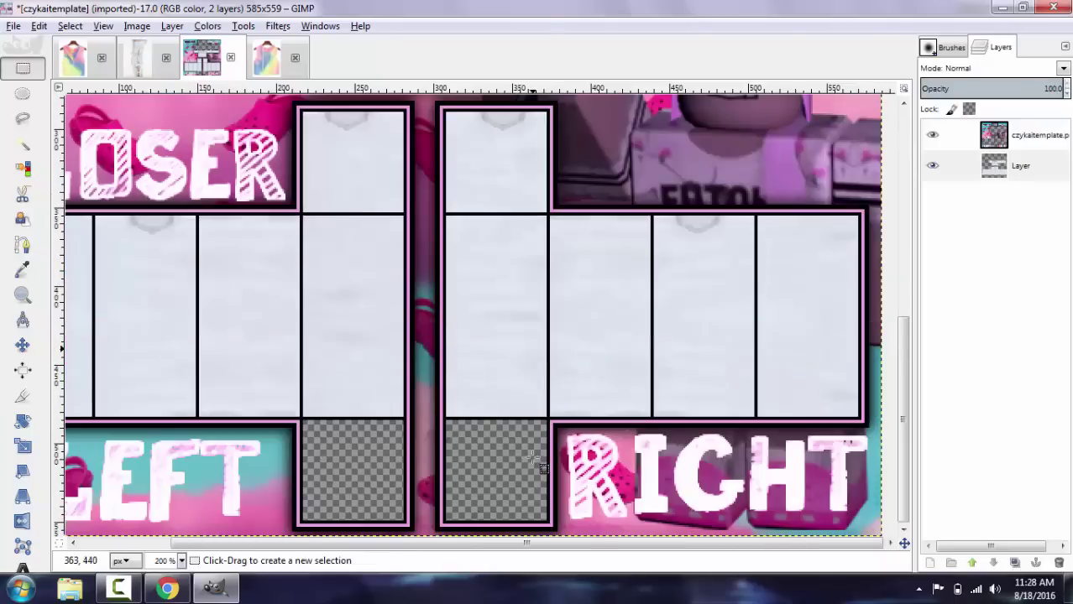
scroll(533, 458, up, 4)
scroll(534, 457, up, 2)
scroll(525, 456, down, 4)
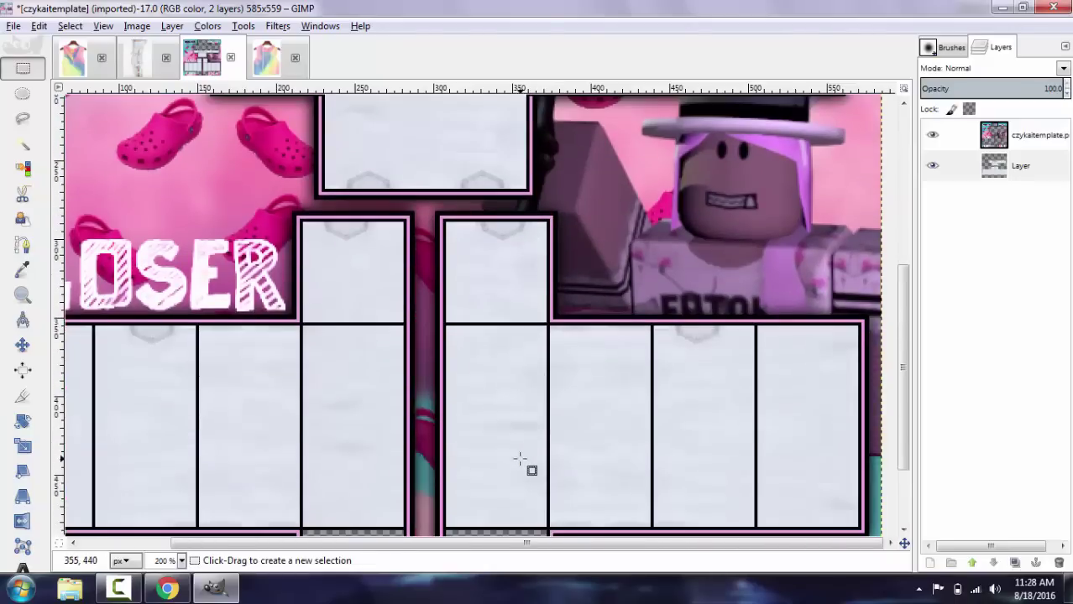
Step: Pick black from the outline on the czykaitemplate layer as the foreground colour and make the denim layer active
click(181, 563)
click(176, 462)
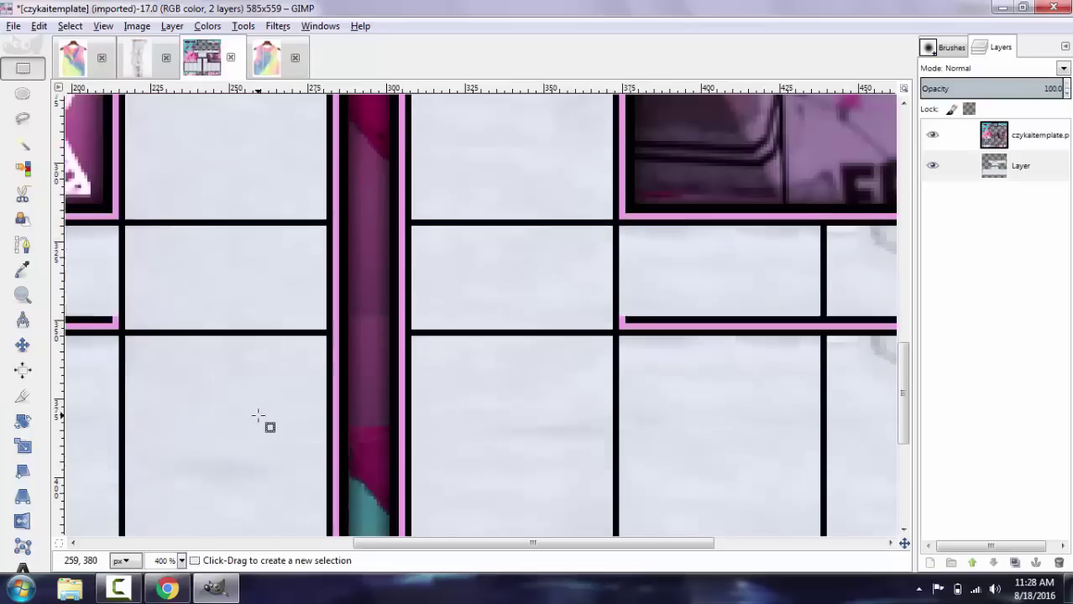
scroll(400, 468, left, 3)
scroll(400, 468, down, 2)
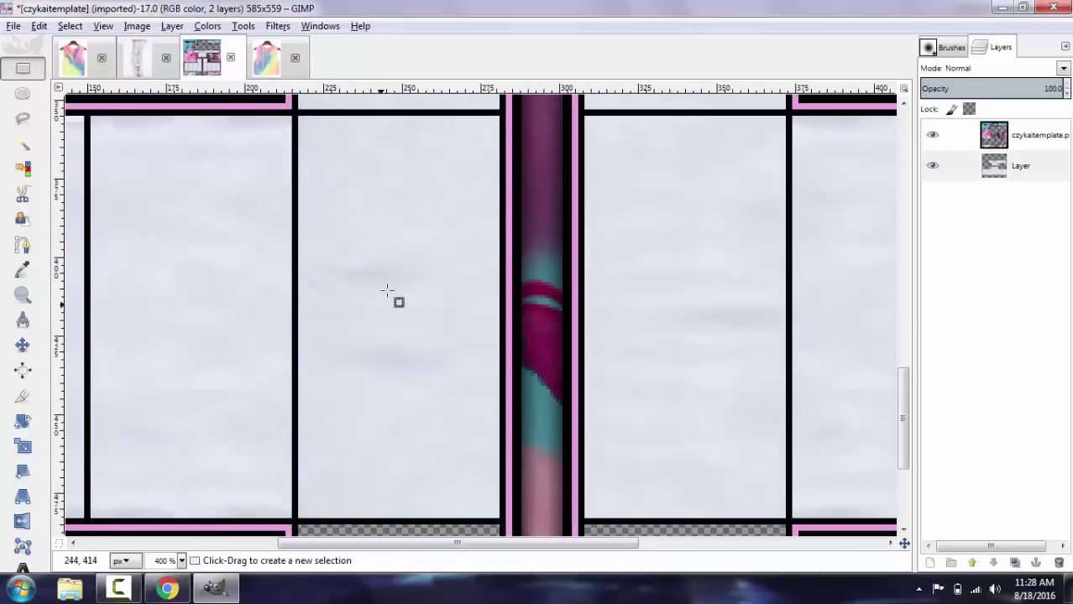
key(o)
key(p)
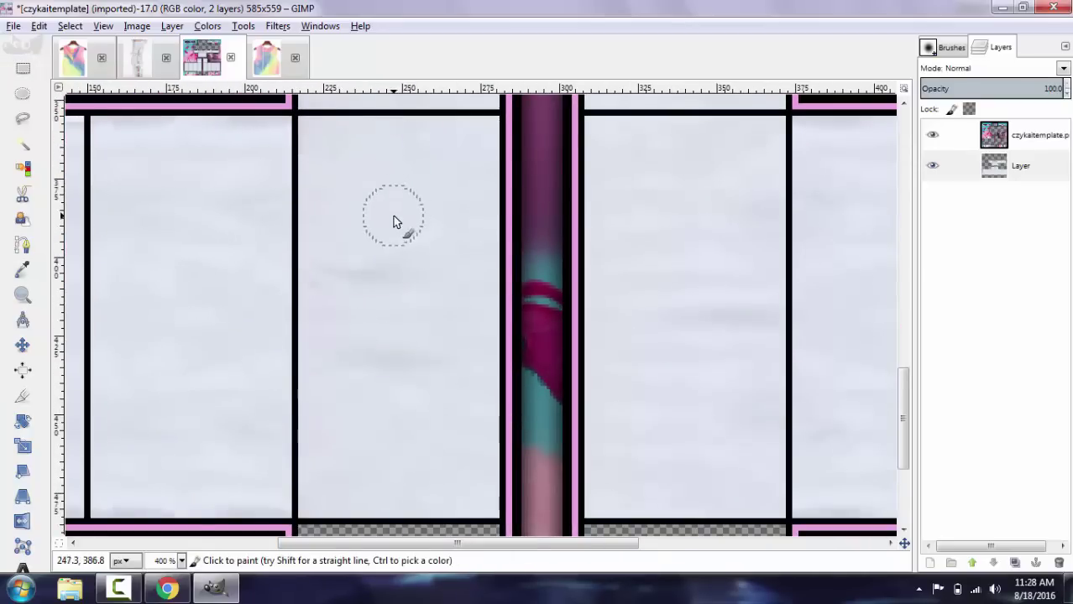
click(1019, 136)
key(o)
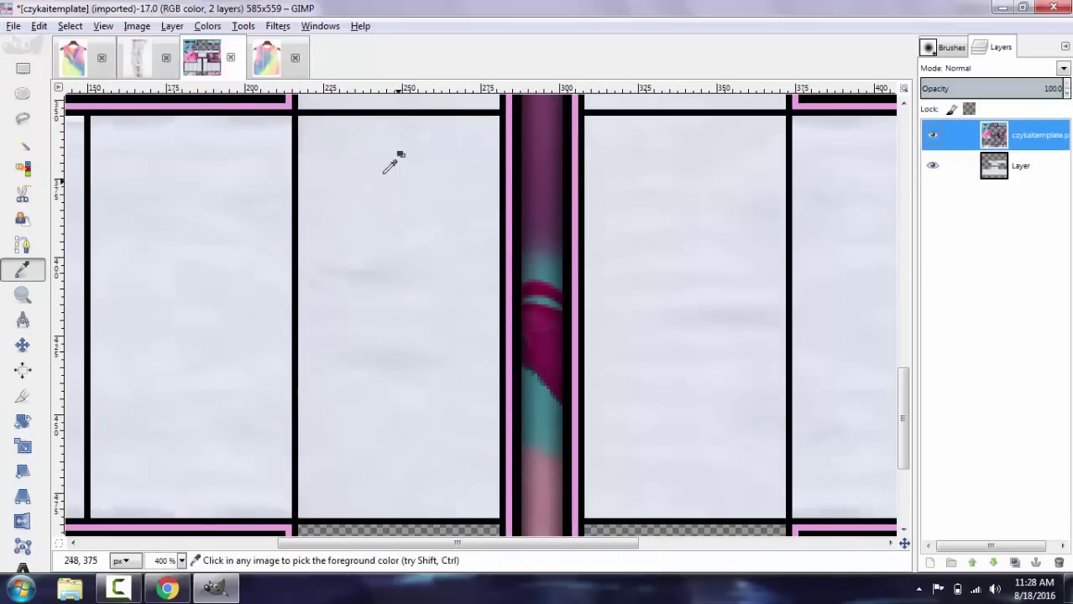
click(296, 146)
key(e)
click(1037, 165)
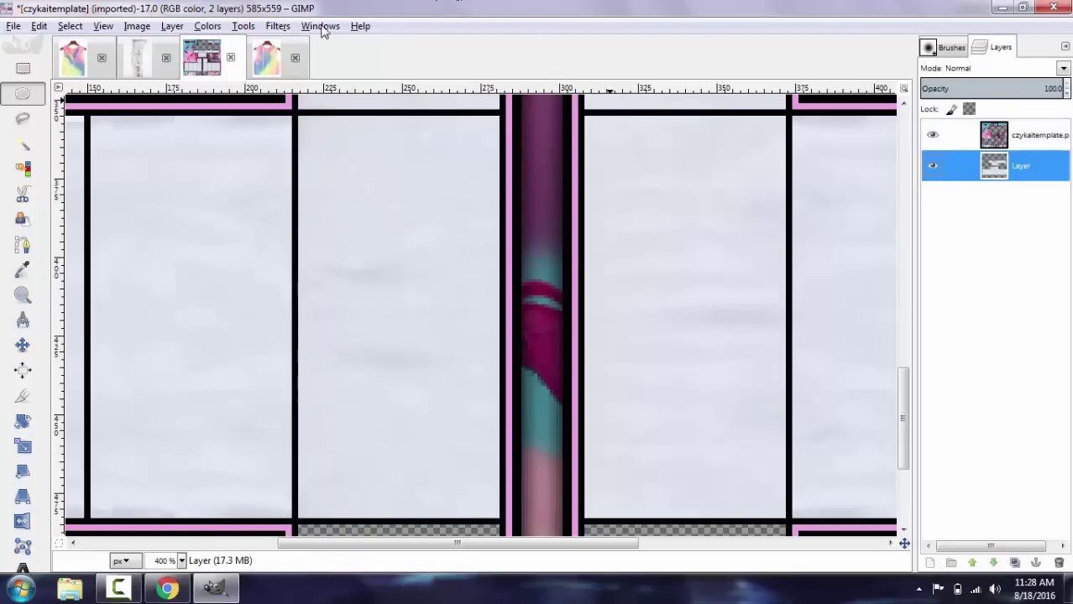
Step: Get white as the paint colour by painting a black spot on the left leg's front panel, inverting and sampling it, and undoing both edits
key(p)
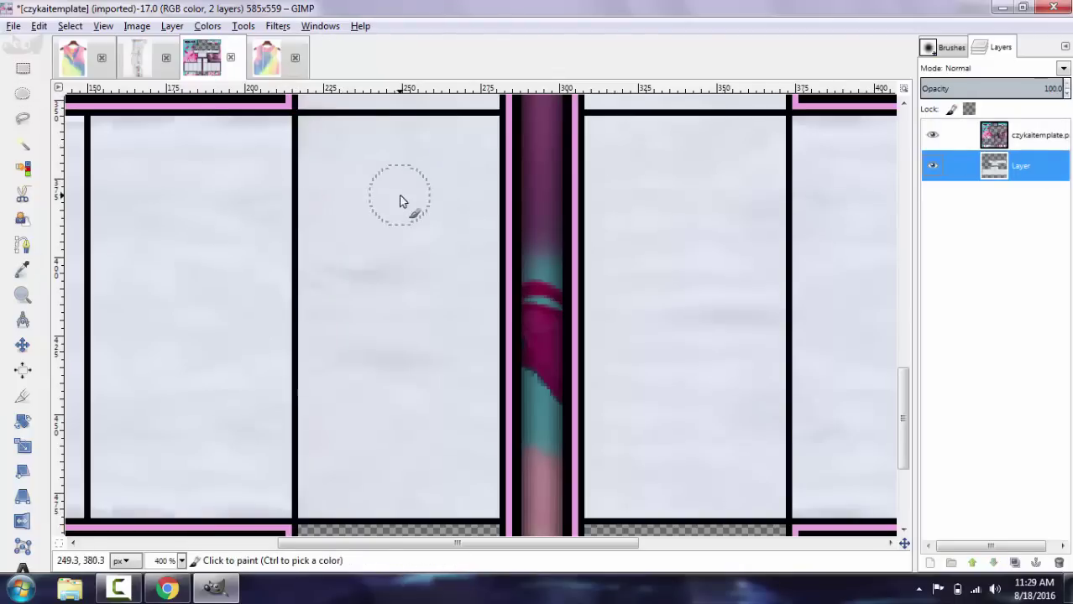
drag(400, 199, 381, 231)
click(202, 26)
click(241, 239)
key(o)
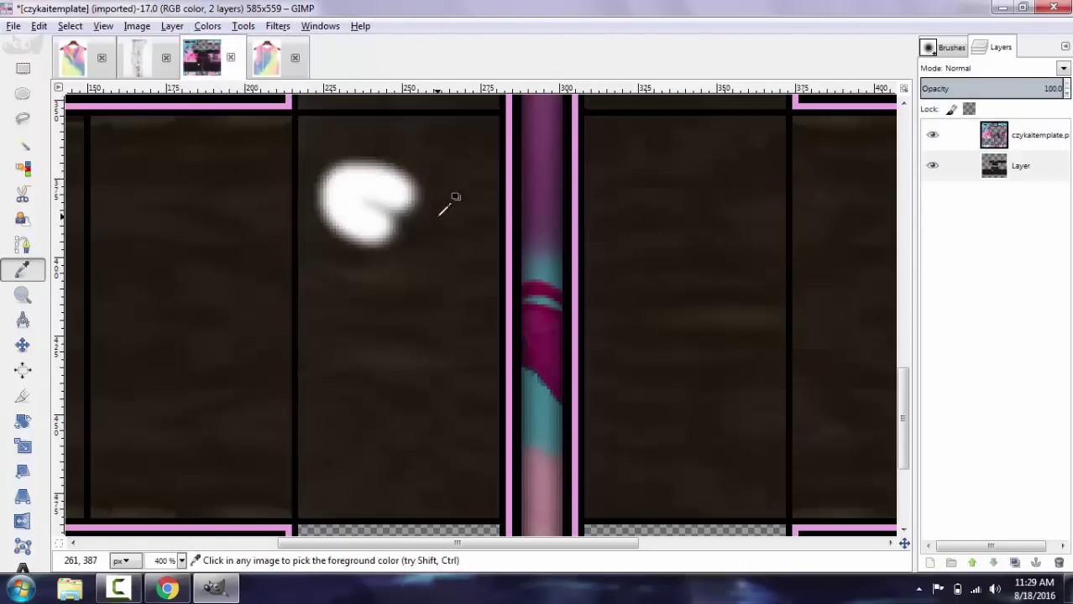
key(ctrl+z)
key(ctrl+z)
key(p)
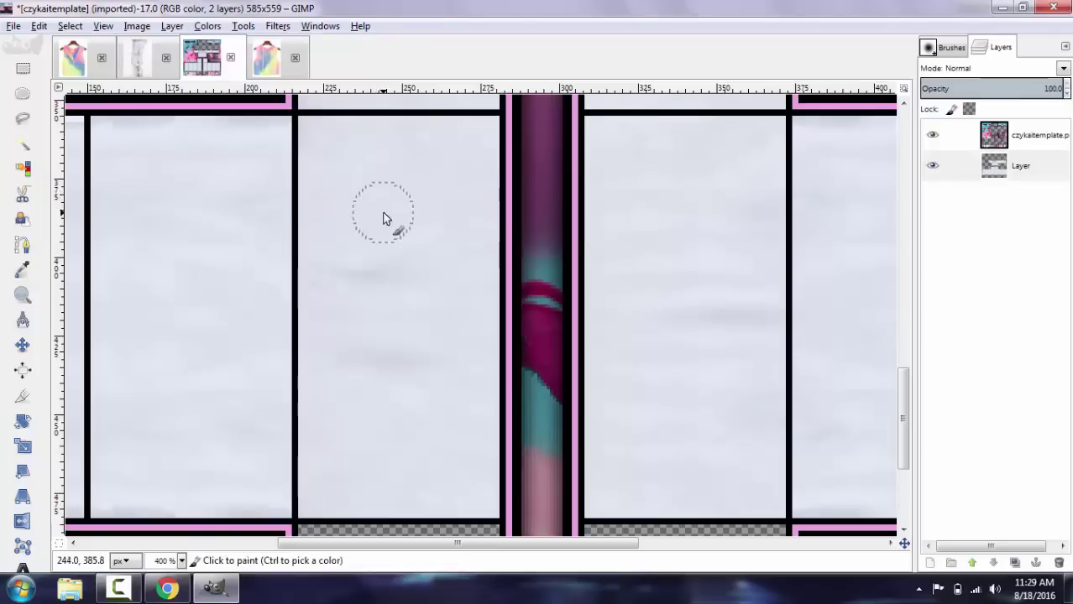
Step: Paint a tall white patch down the middle of the left leg's front panel with the soft 51 px brush
mouse_move(352, 186)
mouse_down()
mouse_move(394, 184)
mouse_move(410, 208)
mouse_up()
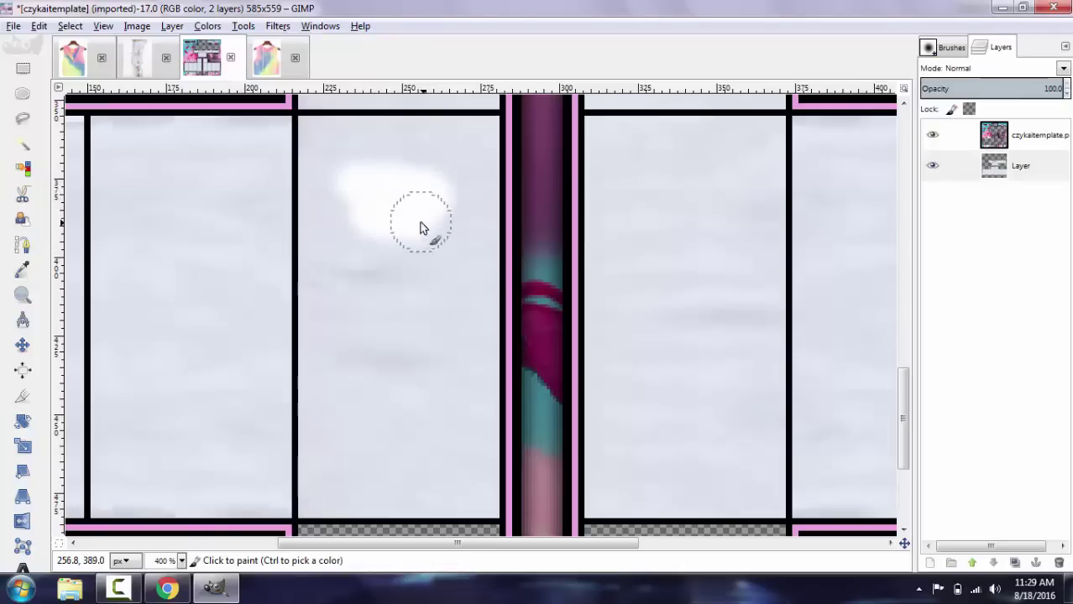
mouse_move(370, 246)
mouse_down()
mouse_move(428, 261)
mouse_move(367, 271)
mouse_move(425, 295)
mouse_move(359, 309)
mouse_move(420, 319)
mouse_move(369, 334)
mouse_move(435, 334)
mouse_up()
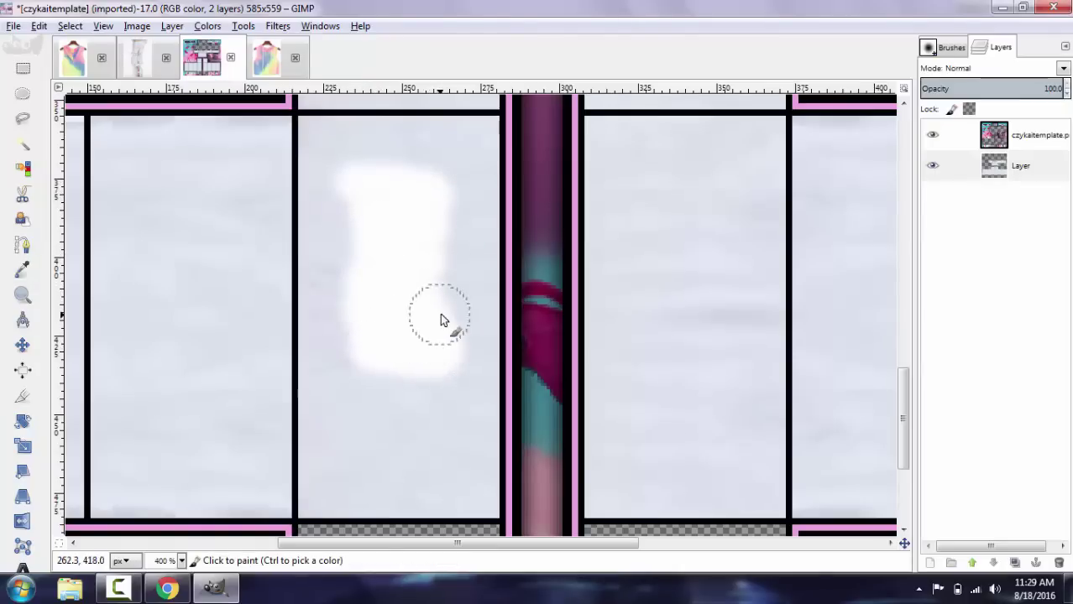
mouse_move(442, 205)
mouse_down()
mouse_move(349, 189)
mouse_move(407, 241)
mouse_move(364, 252)
mouse_move(392, 281)
mouse_up()
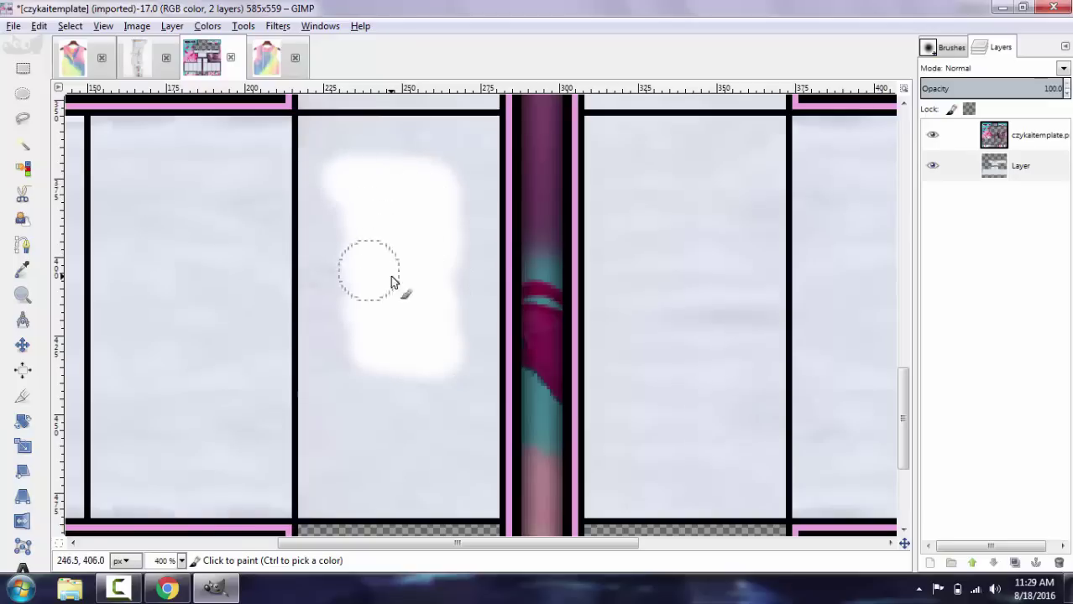
mouse_move(365, 344)
mouse_down()
mouse_move(446, 362)
mouse_move(382, 377)
mouse_move(434, 384)
mouse_move(373, 326)
mouse_up()
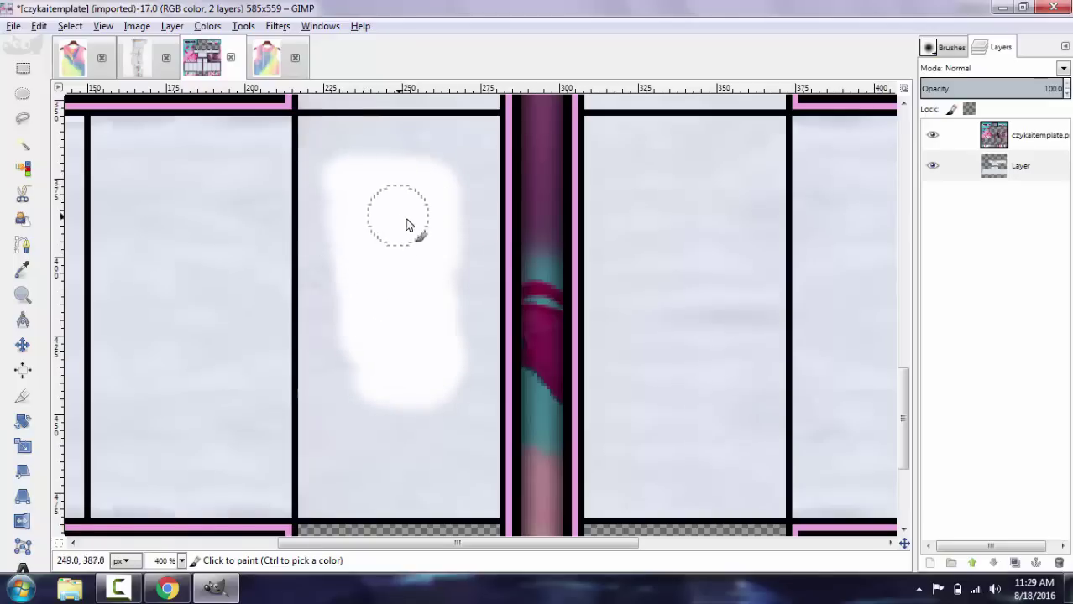
Step: Try to cut the white patch out with a fuzzy selection, and undo the cut and the selection
key(u)
click(413, 250)
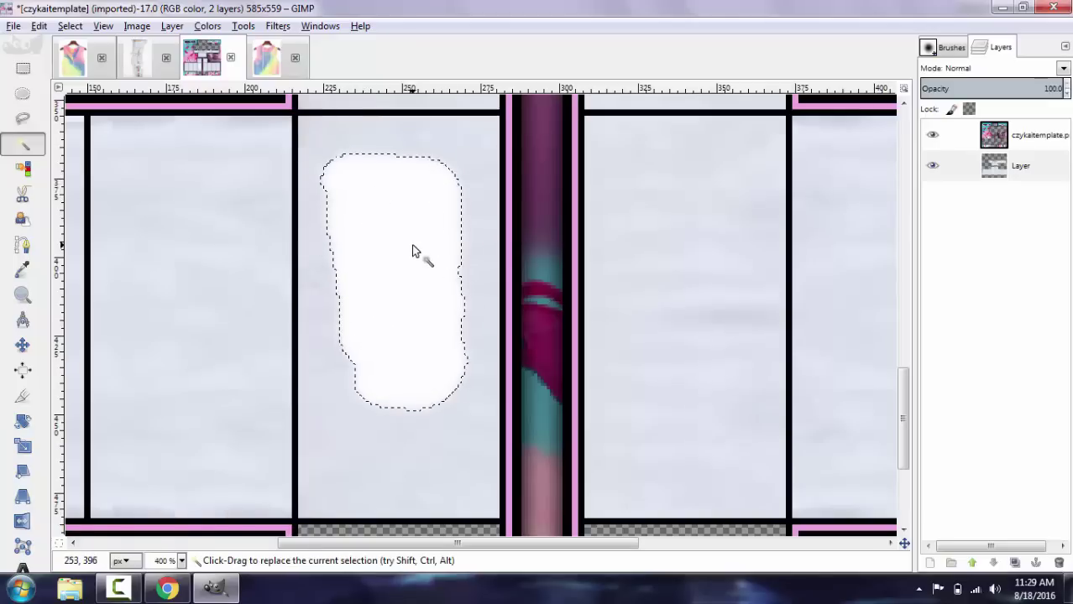
key(ctrl+x)
key(r)
key(ctrl+z)
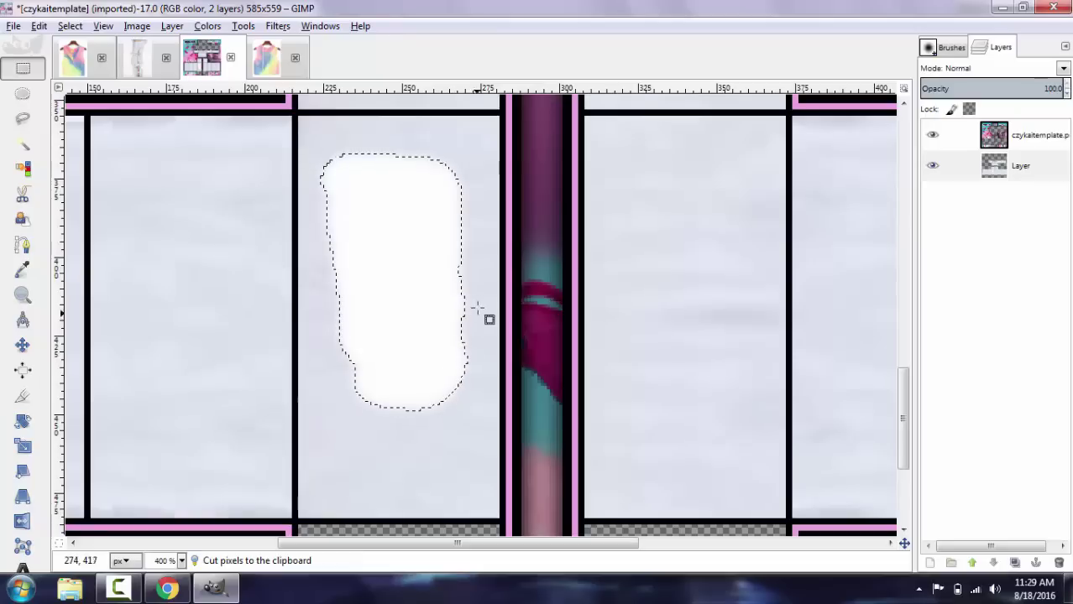
key(ctrl+z)
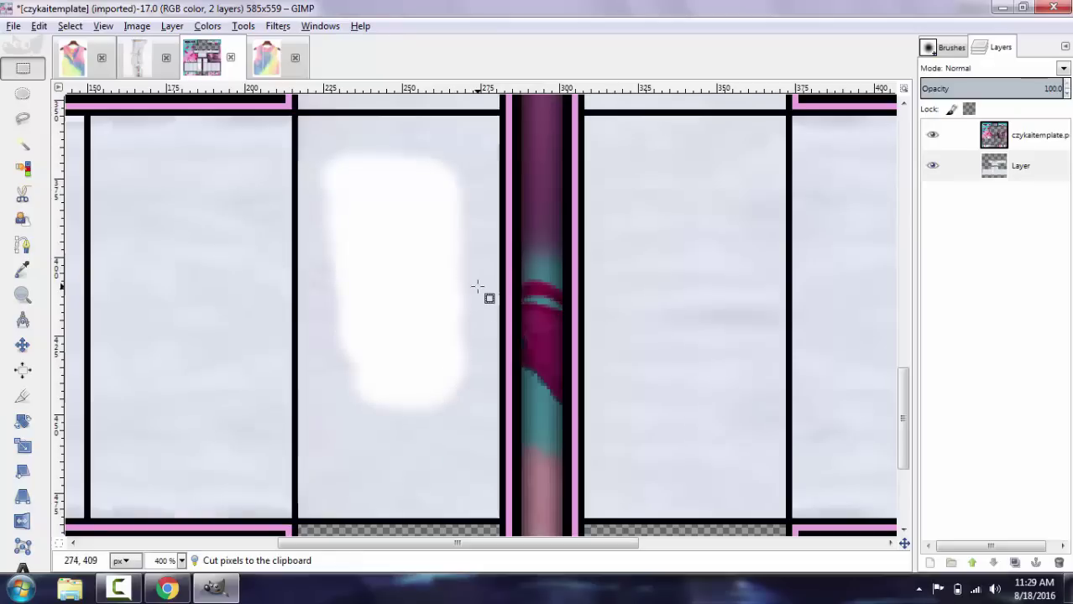
Step: Refine the edges of the white patch with the paintbrush and the Smudge tool
click(948, 50)
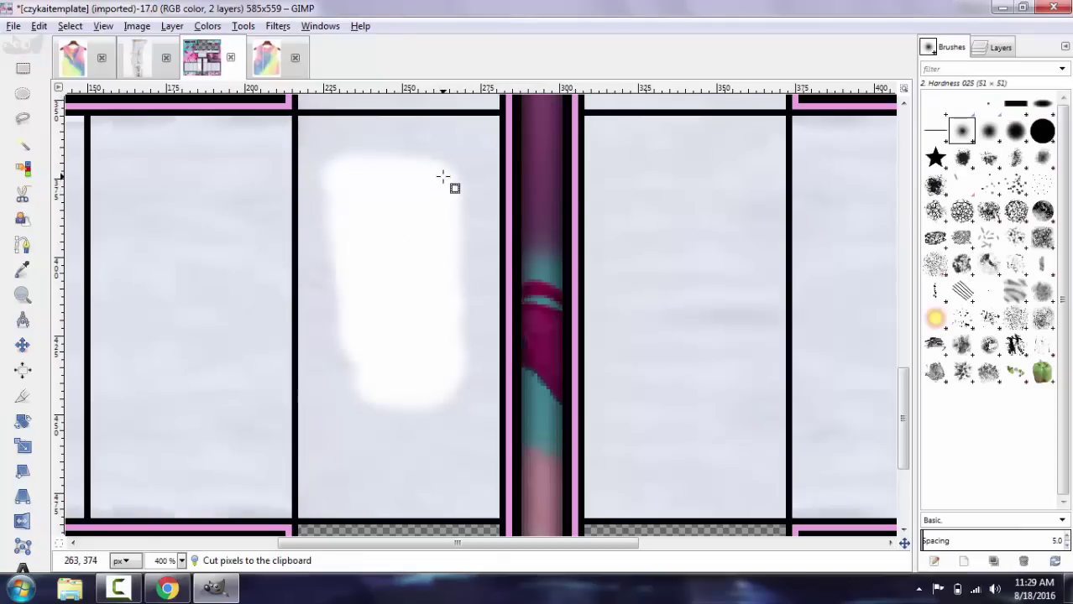
key(p)
mouse_move(435, 171)
mouse_down()
mouse_move(356, 167)
mouse_move(376, 389)
mouse_up()
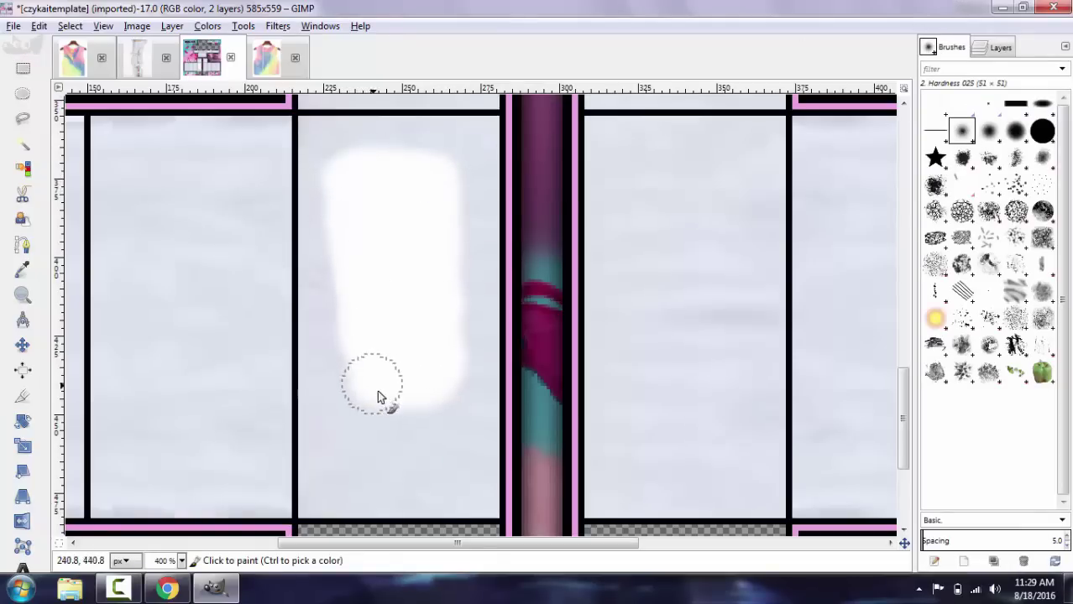
key(s)
drag(446, 354, 451, 208)
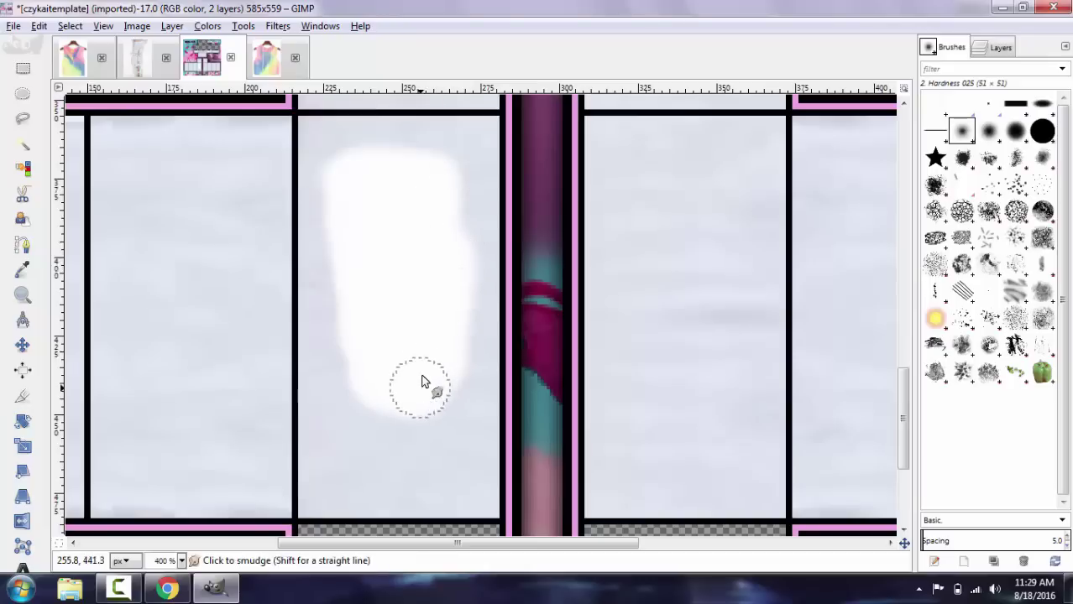
key(p)
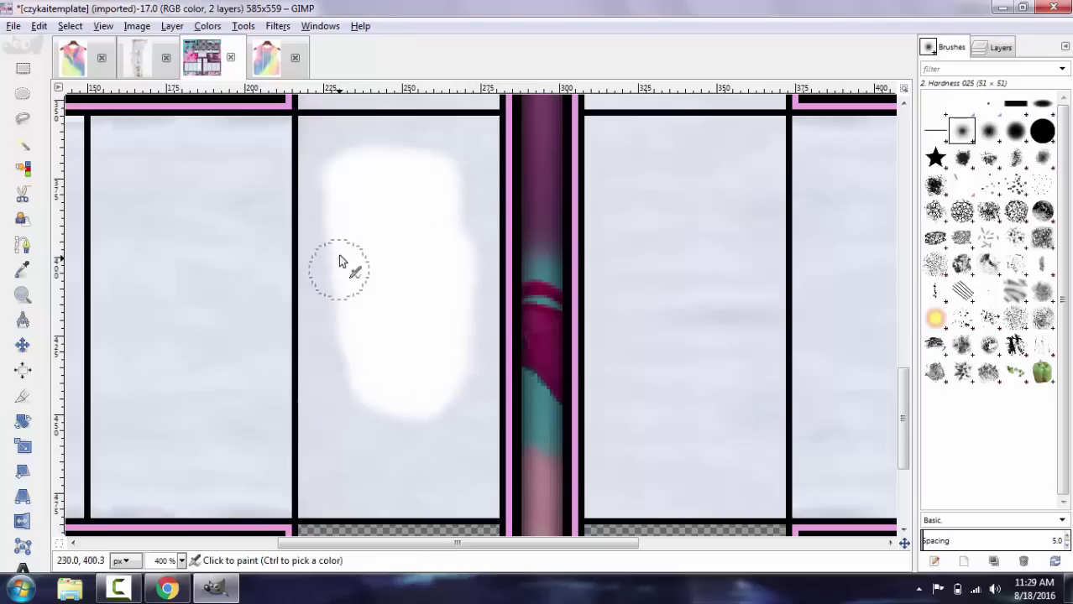
Step: Select the reshaped white patch by colour, cut it out of the denim layer to leave a hole, and clear the selection
key(u)
click(412, 241)
key(ctrl+x)
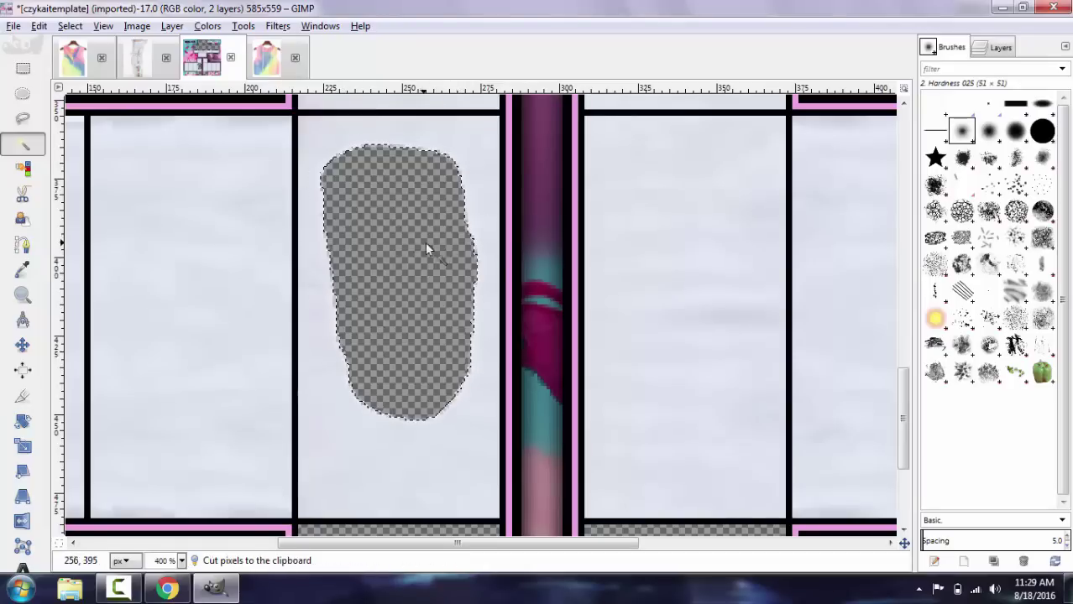
key(r)
key(ctrl+shift+a)
Step: Add a new transparent layer between the template layer and the denim layer
key(f)
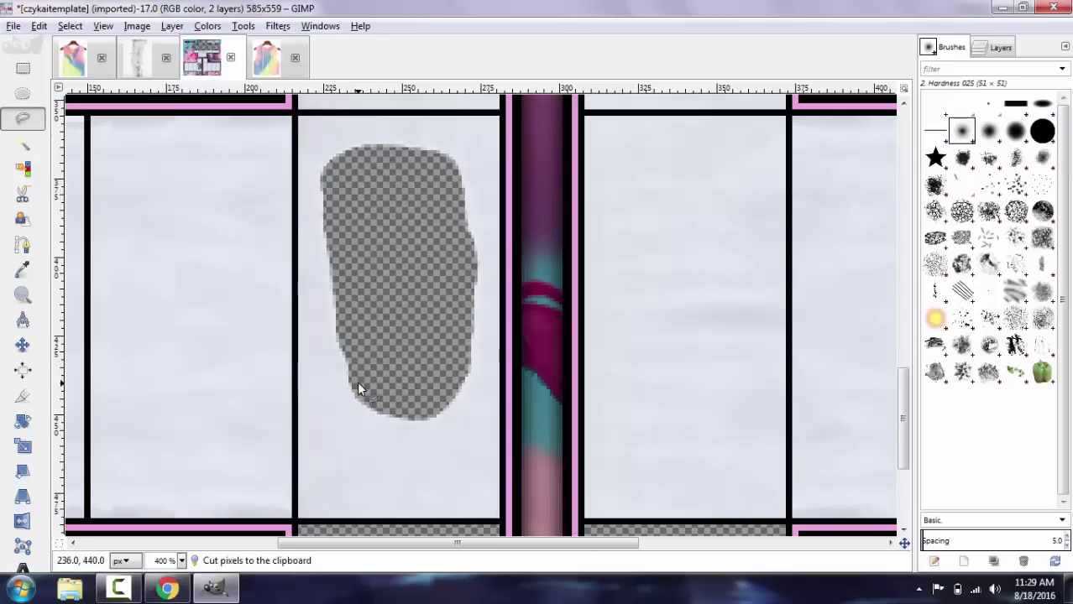
click(994, 48)
click(172, 26)
click(197, 42)
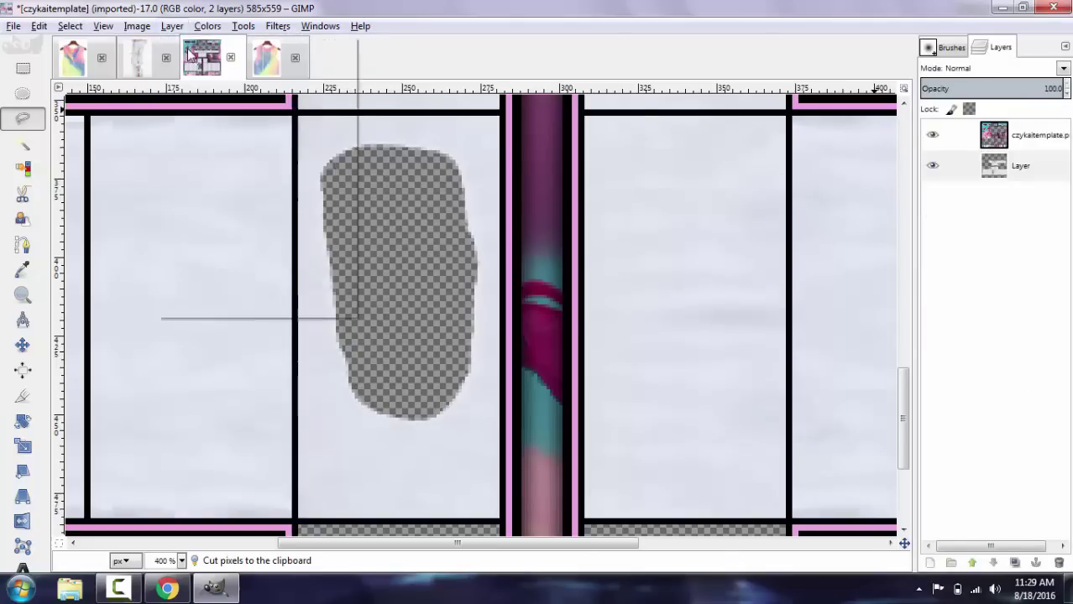
click(542, 422)
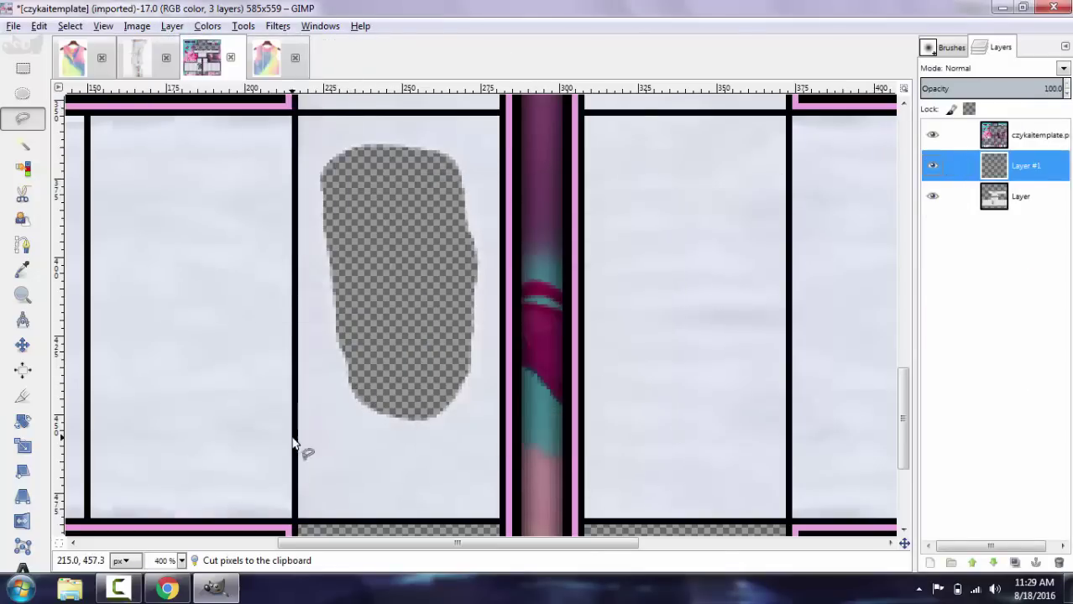
Step: Outline a thin diagonal sliver across the lower part of the ripped hole with Free Select and paint it white
click(324, 400)
click(478, 328)
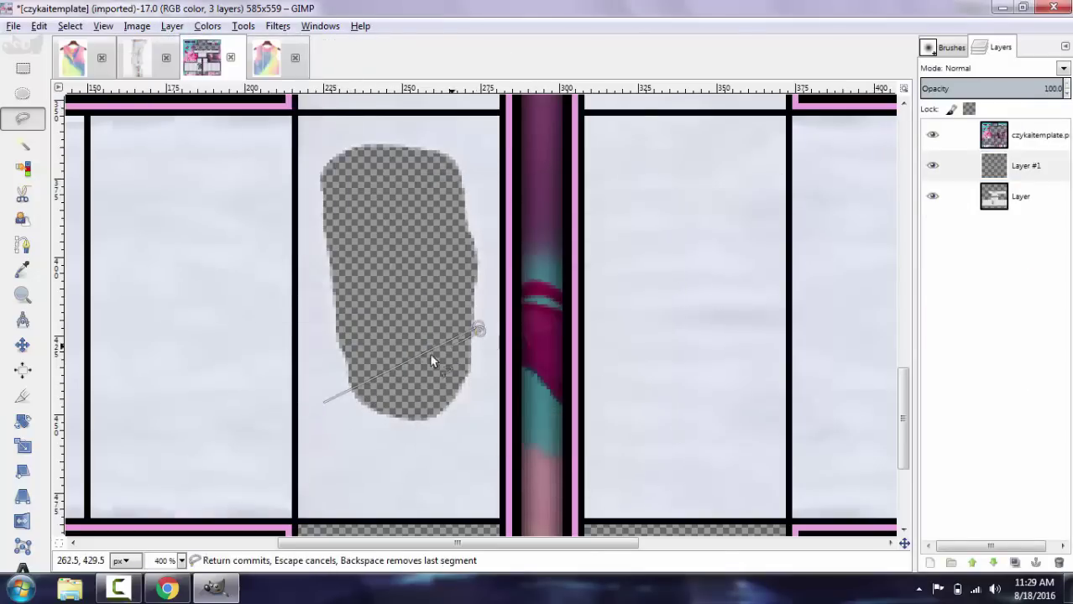
click(324, 404)
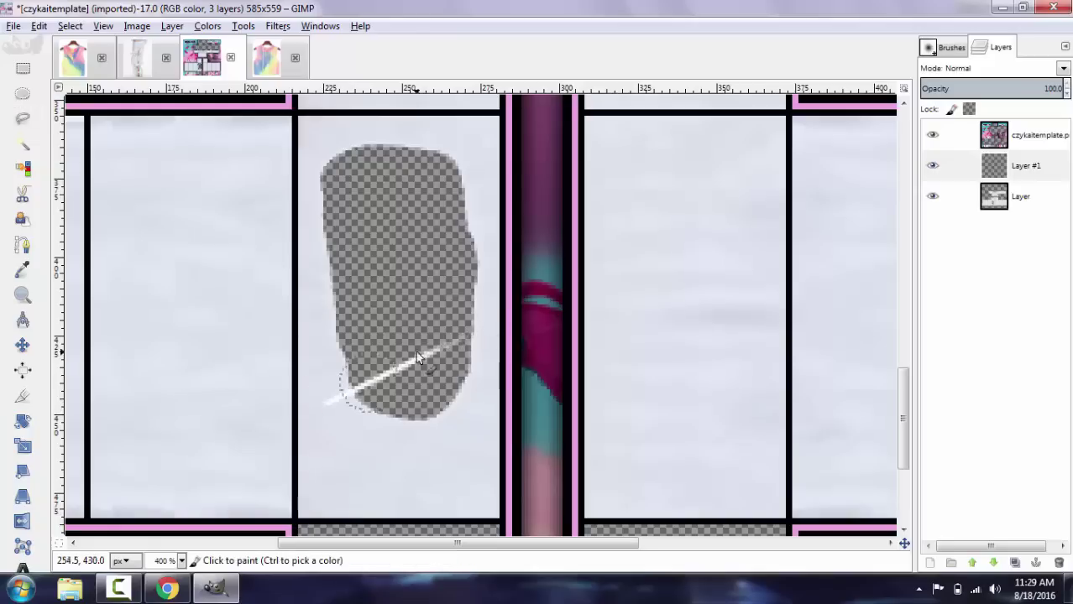
Step: Copy the white diagonal strand and paste it repeatedly up the hole to form six parallel threads
key(r)
key(ctrl+c)
key(ctrl+v)
drag(435, 352, 422, 179)
click(464, 182)
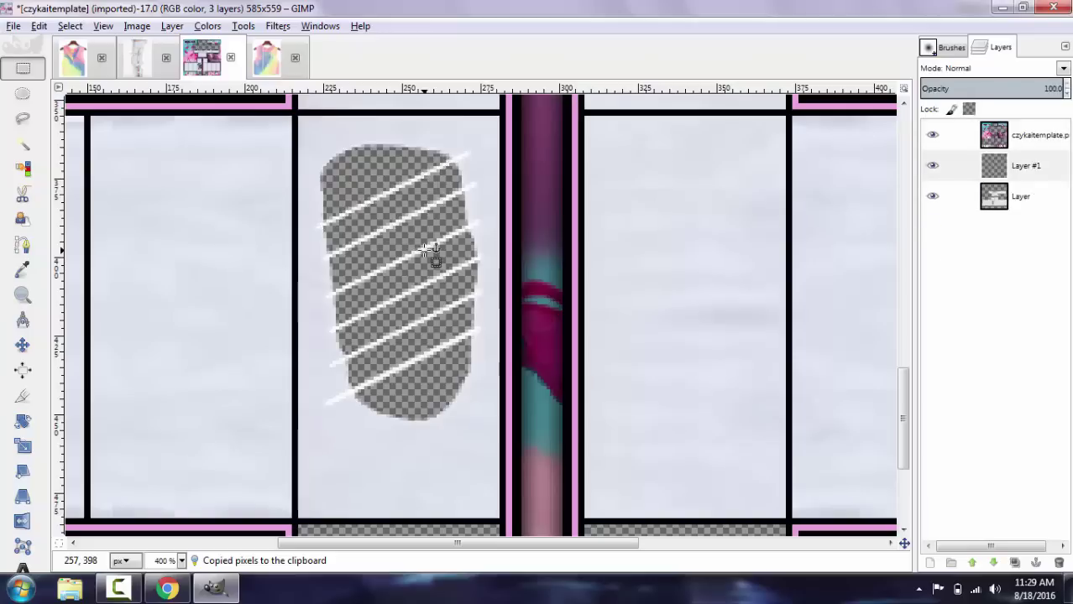
Step: Paste another strand, flip it horizontally, and place it across the lower end of the hole
key(ctrl+v)
key(shift+f)
click(464, 321)
key(m)
drag(474, 312, 410, 324)
key(ctrl+z)
Step: Copy the flipped strand and paste it repeatedly up the hole to form a criss-cross pattern
key(ctrl+c)
key(ctrl+v)
key(ctrl+v)
key(ctrl+v)
key(ctrl+v)
key(r)
click(848, 231)
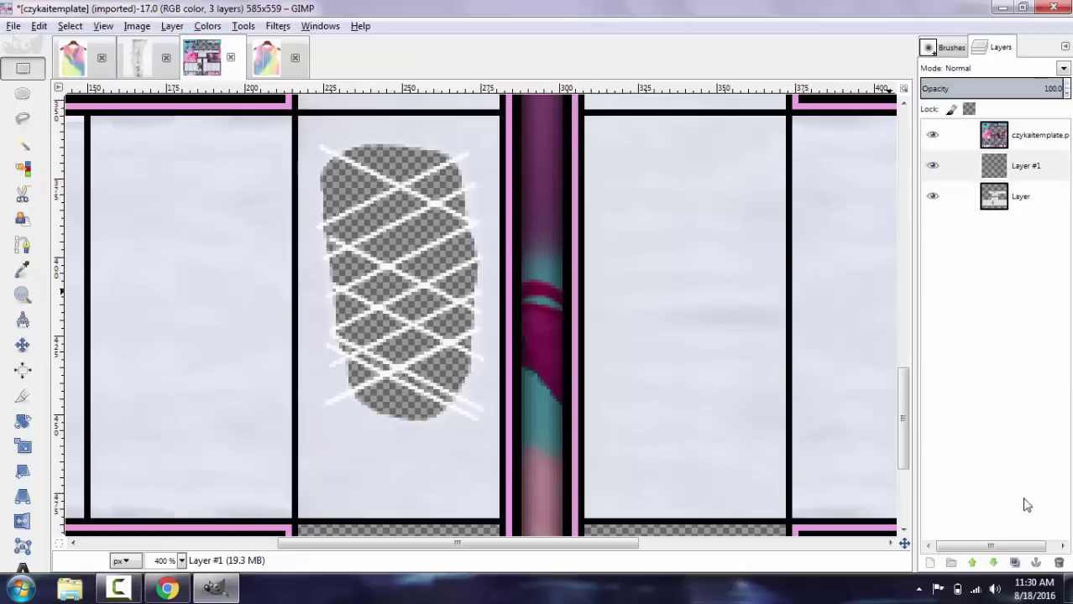
Step: Lower the strand layer beneath the denim layer and paste one more flipped strand near the hole's lower end
click(994, 562)
key(ctrl+v)
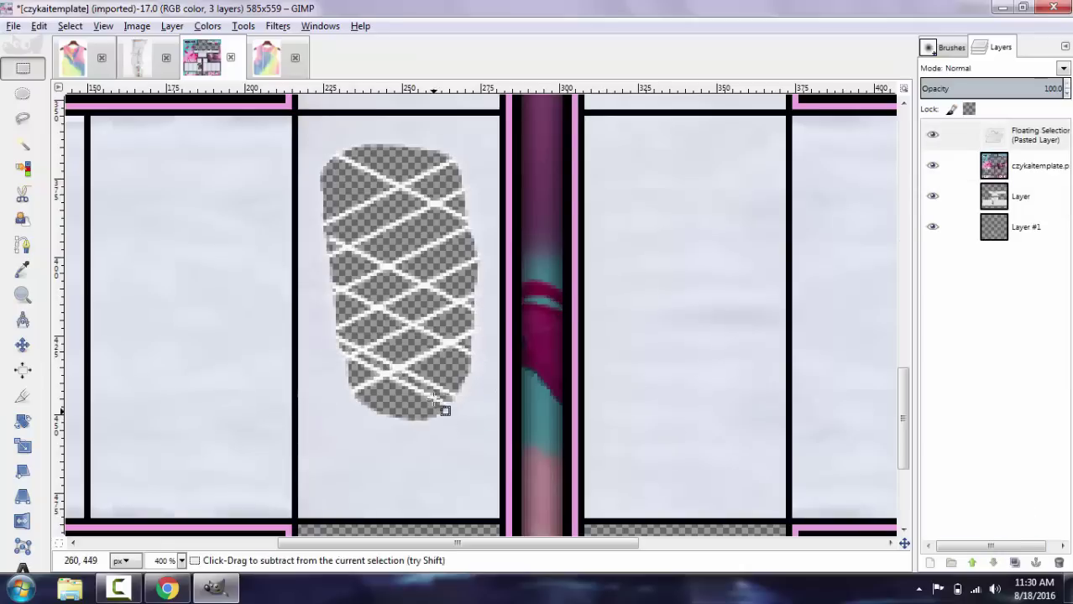
drag(491, 328, 419, 410)
key(ctrl+h)
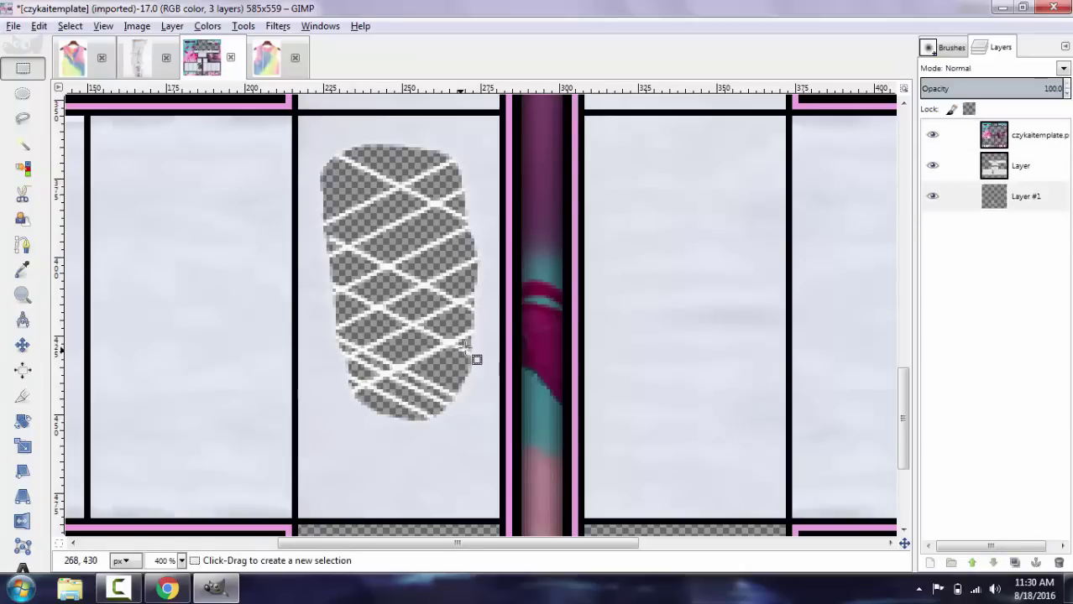
Step: Paste a flipped strand, rotate it to a nearly horizontal angle, place it across the upper hole, and copy it
key(ctrl+v)
key(shift+t)
click(543, 344)
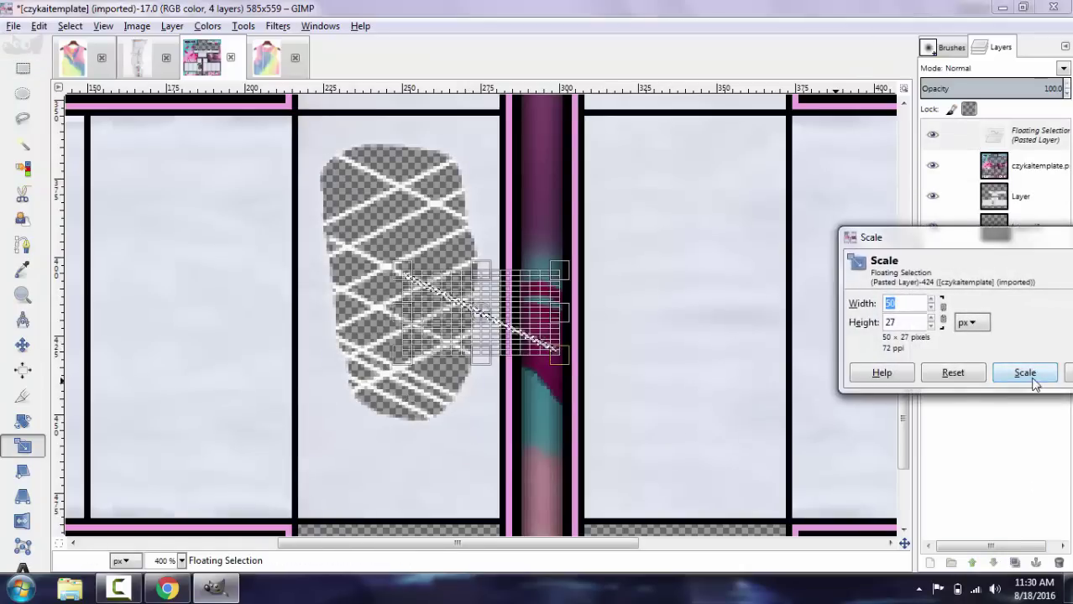
click(1030, 375)
key(shift+r)
click(494, 366)
drag(540, 343, 400, 219)
click(682, 298)
key(m)
key(ctrl+c)
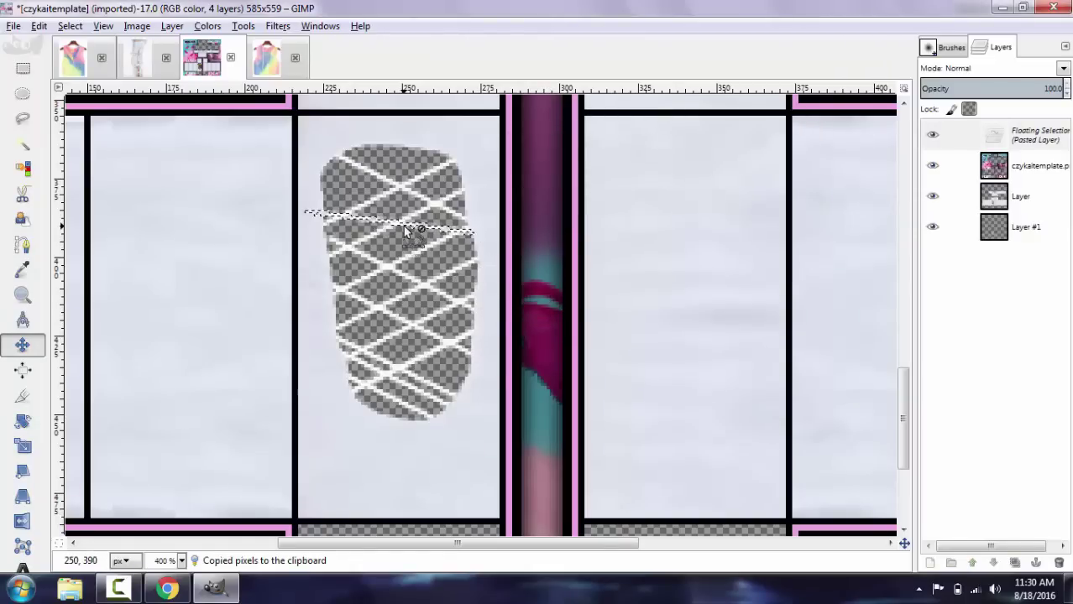
Step: Undo the criss-cross pastes and layer reordering back to the first flipped strand
key(ctrl+z)
key(ctrl+z)
key(ctrl+z)
key(ctrl+z)
key(ctrl+z)
key(ctrl+z)
key(ctrl+z)
key(ctrl+z)
key(ctrl+z)
key(ctrl+z)
key(ctrl+z)
key(ctrl+z)
key(ctrl+z)
key(ctrl+z)
key(ctrl+z)
key(ctrl+z)
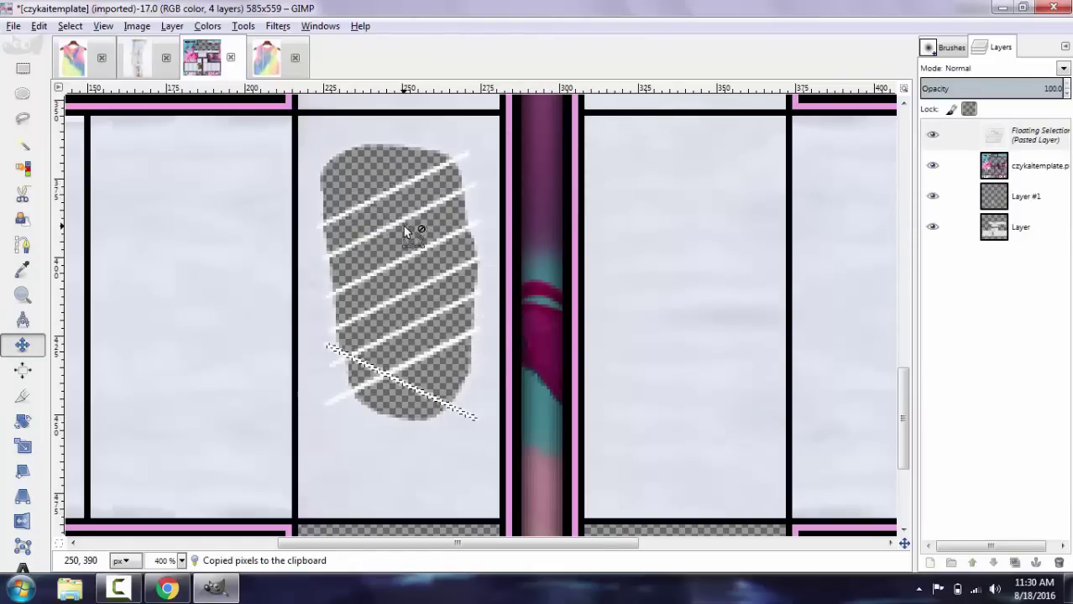
Step: Paste several copies of the nearly horizontal strand at varied heights across the hole and anchor the last one
drag(417, 383, 489, 314)
key(ctrl+v)
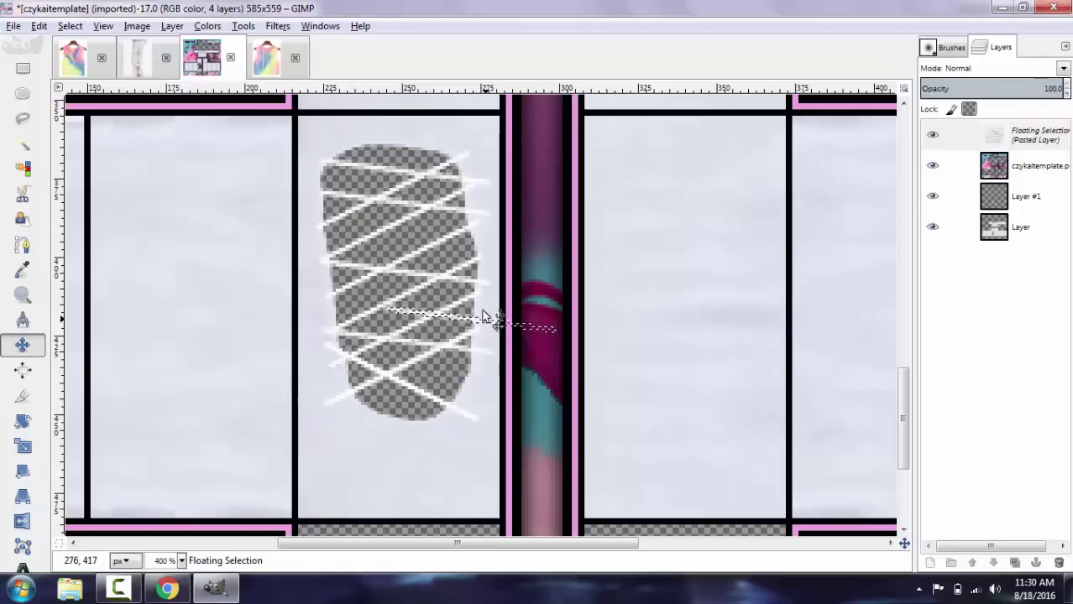
key(r)
key(ctrl+h)
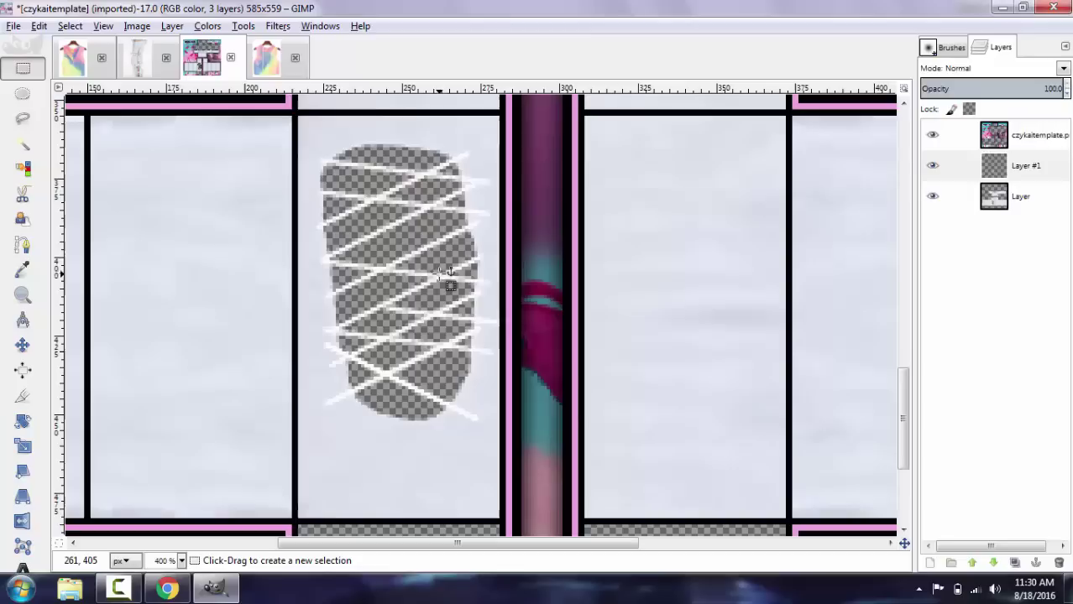
Step: Lower the strand layer beneath the denim layer so the threads sit behind the hole's edges
click(992, 562)
click(181, 561)
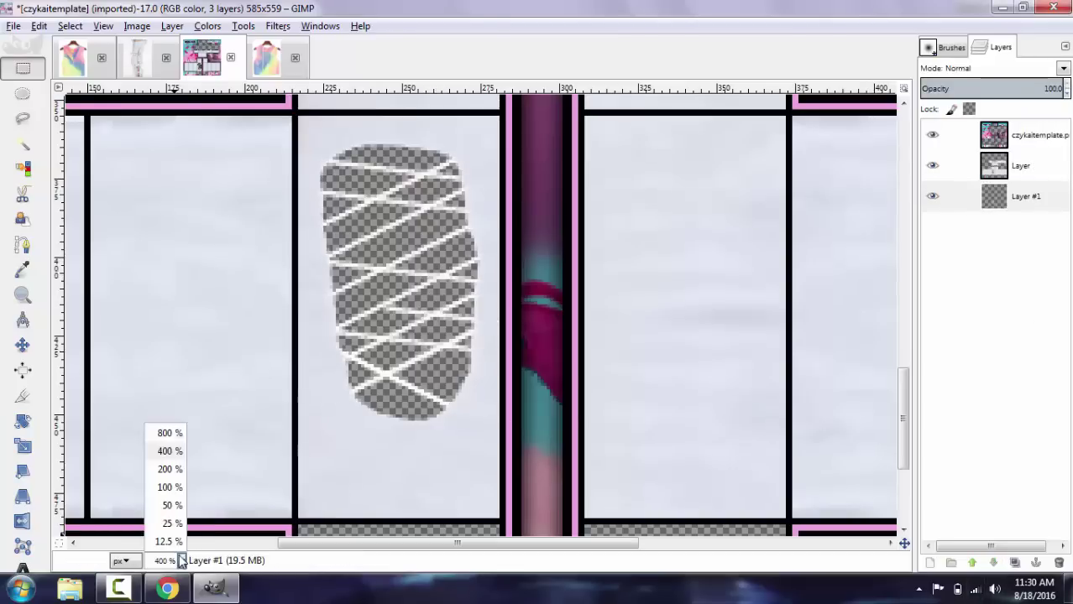
click(169, 469)
scroll(168, 469, up, 3)
click(182, 561)
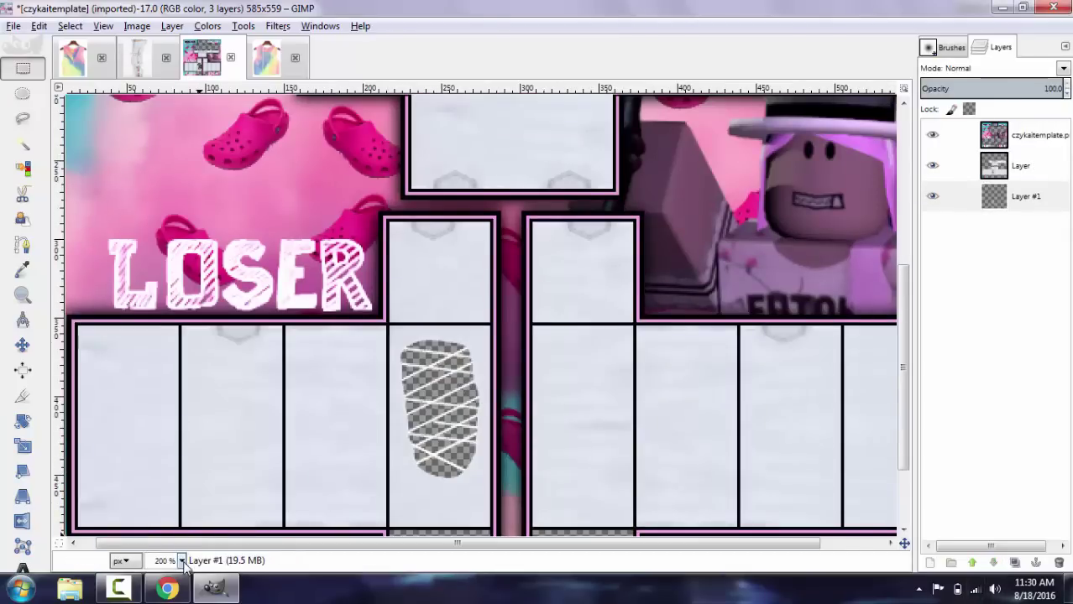
click(169, 487)
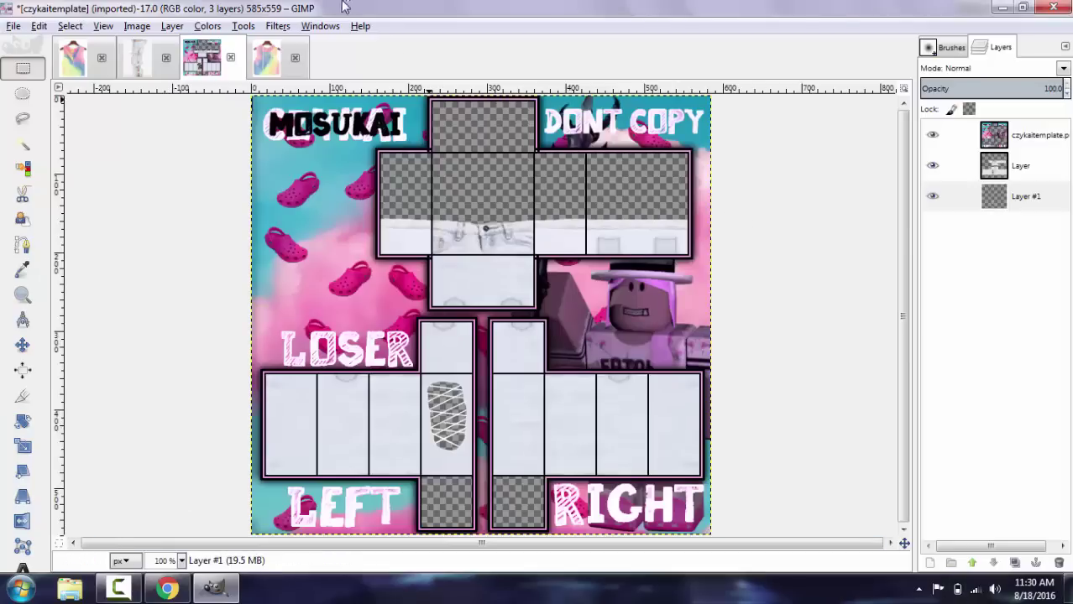
Step: Export the template as lightblueripedpants.png to the Pants folder with the existing PNG options
click(14, 26)
click(51, 224)
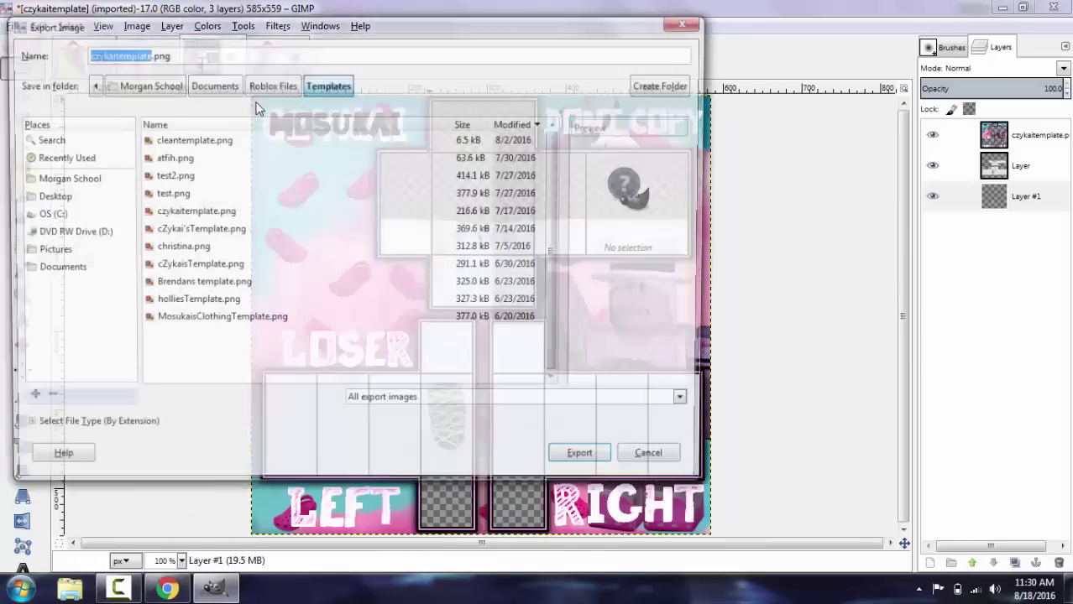
double_click(163, 169)
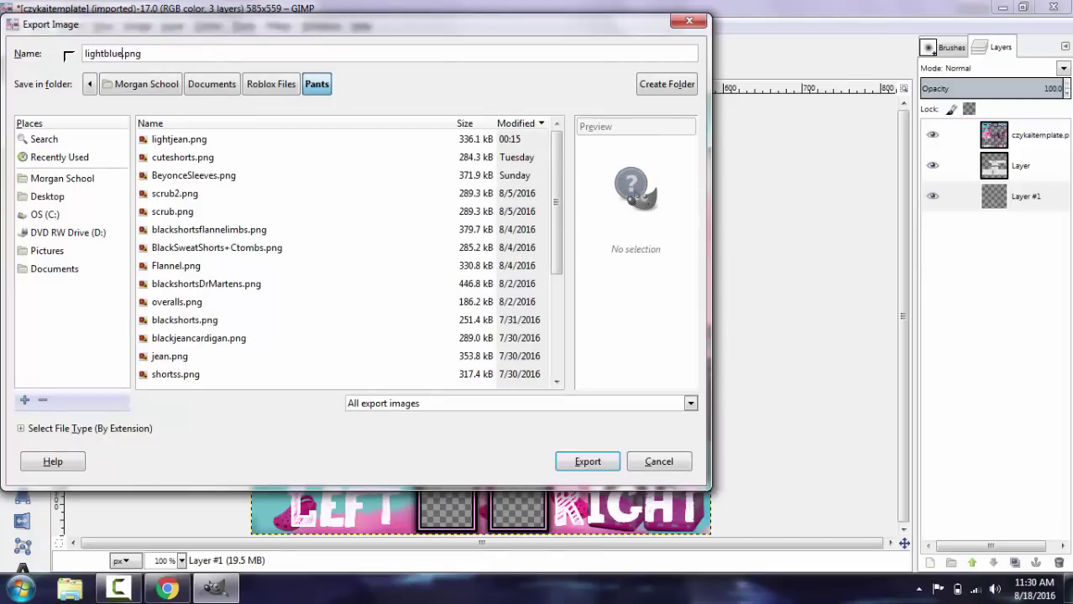
key(Return)
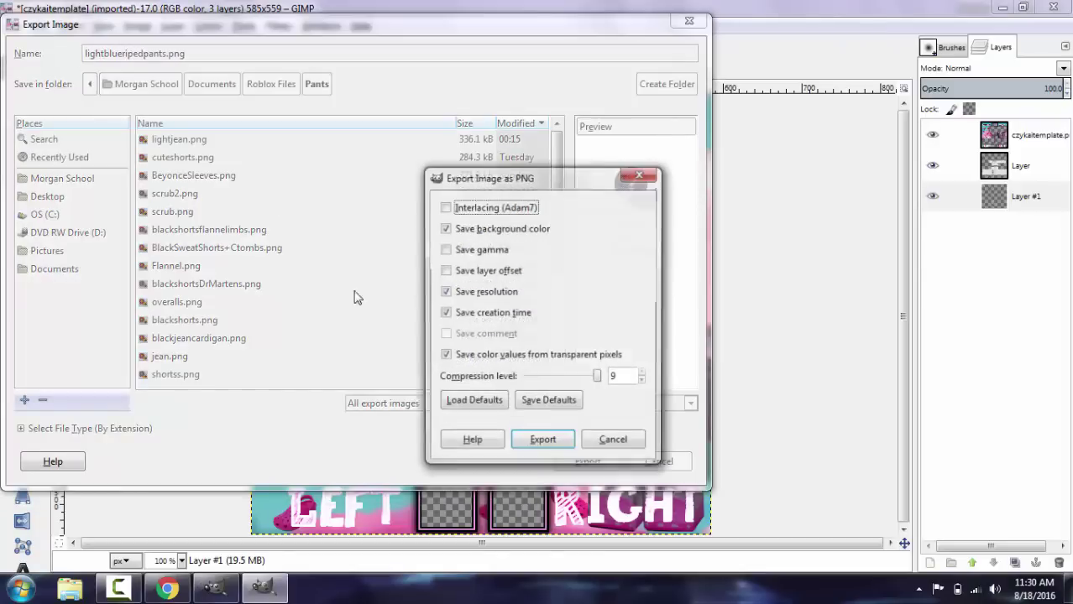
click(546, 438)
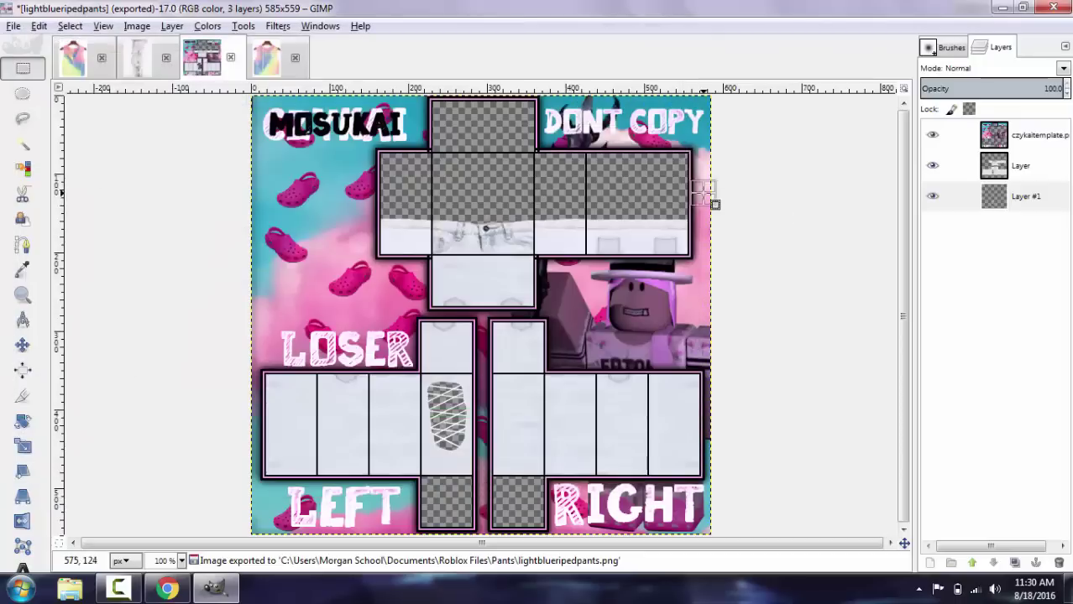
Step: Merge the denim layer down onto the strand layer
right_click(1040, 199)
right_click(1044, 174)
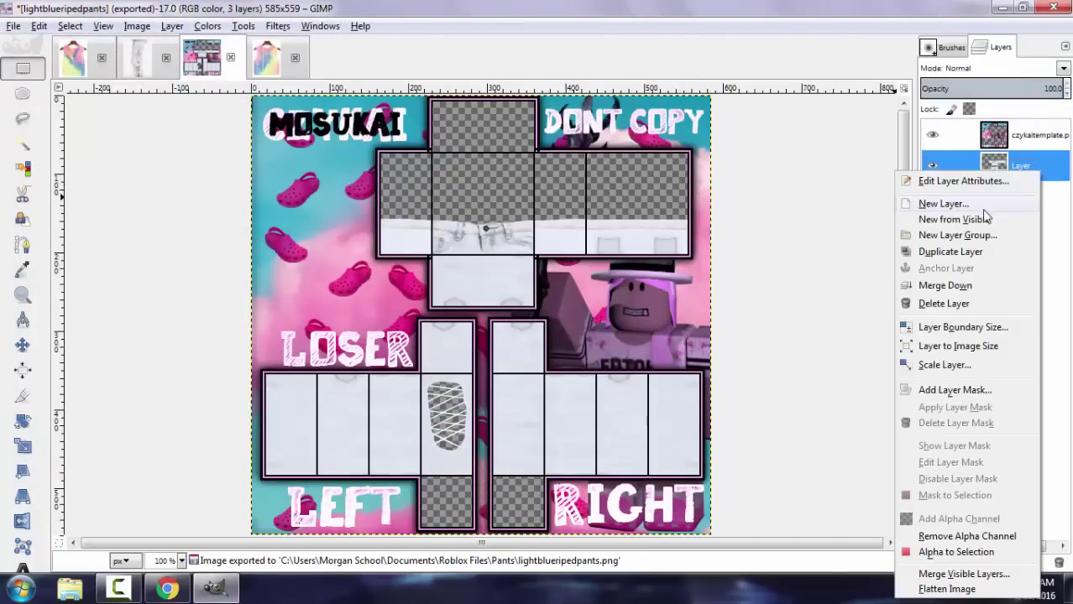
click(960, 304)
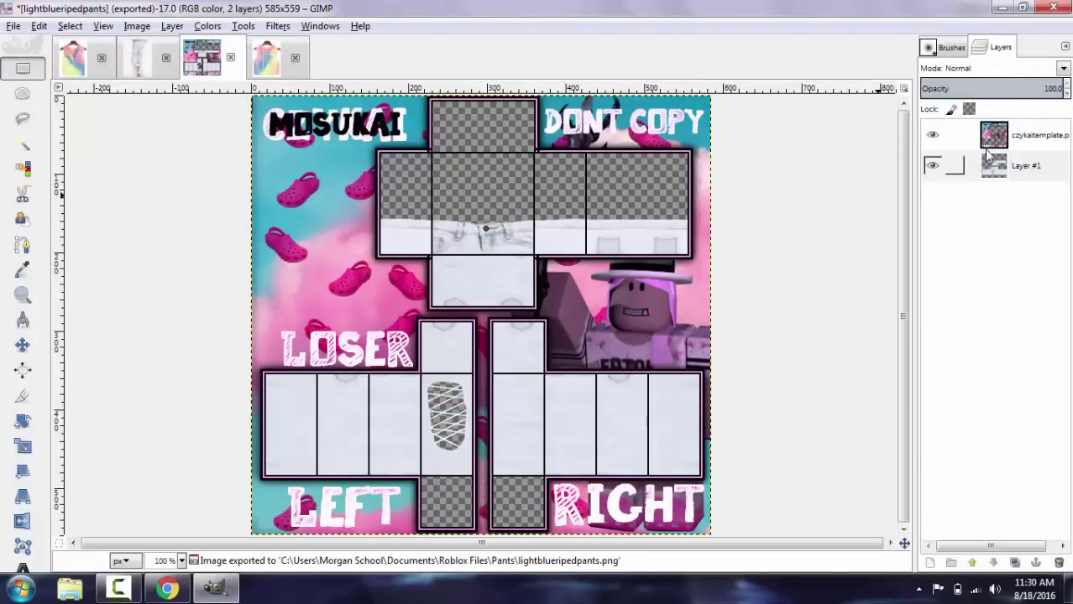
Step: Add a new transparent layer between the template layer and the merged jeans layer
click(172, 26)
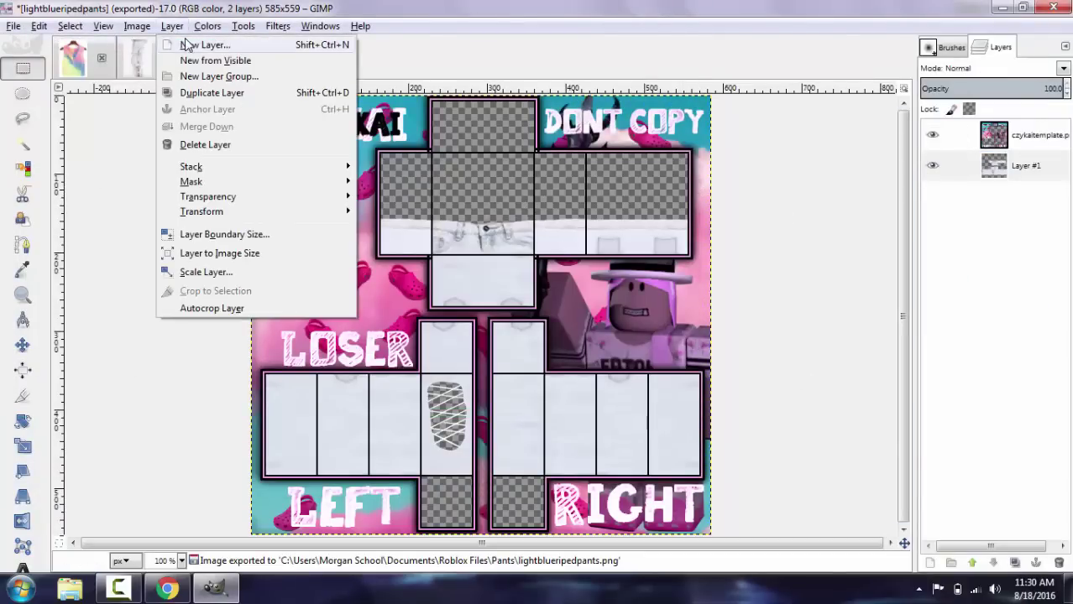
click(203, 40)
click(546, 421)
click(1051, 163)
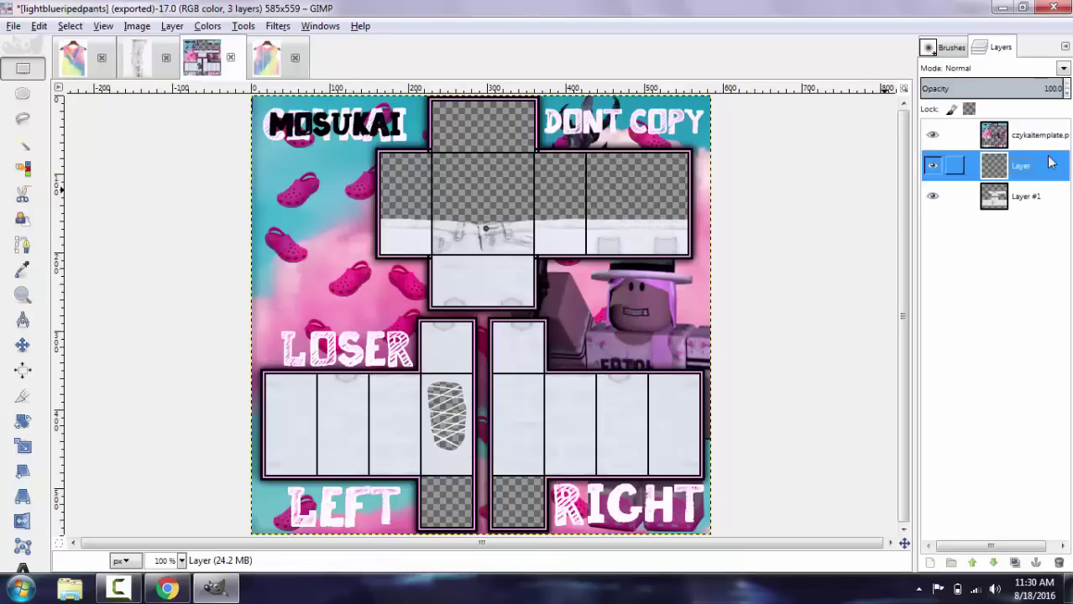
Step: Switch to the tie-dye crop top image and cut away the hanger and hood area above the shoulders
click(268, 62)
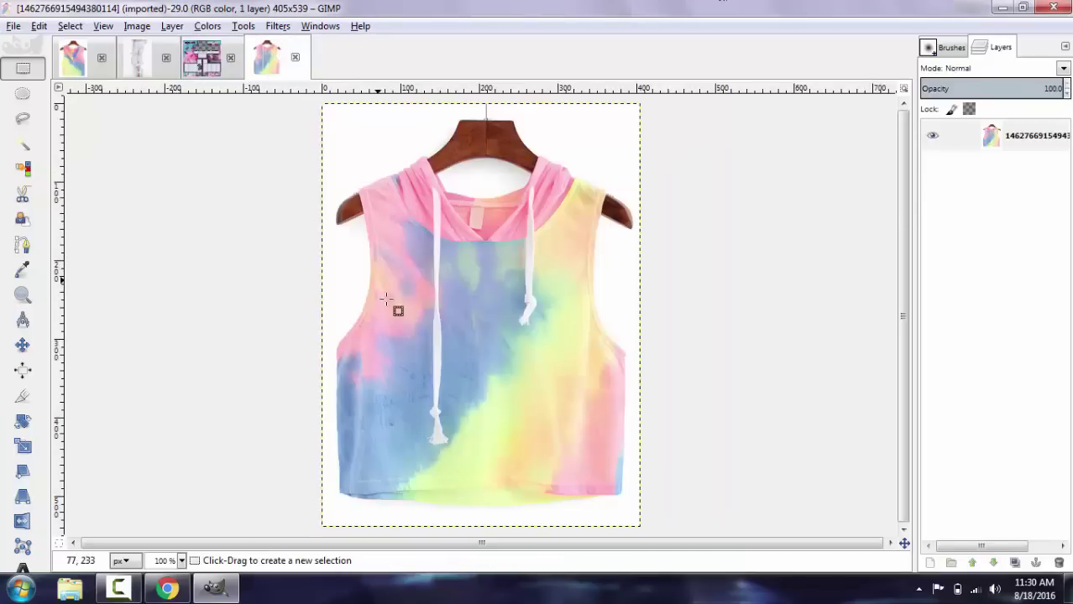
click(180, 560)
click(166, 447)
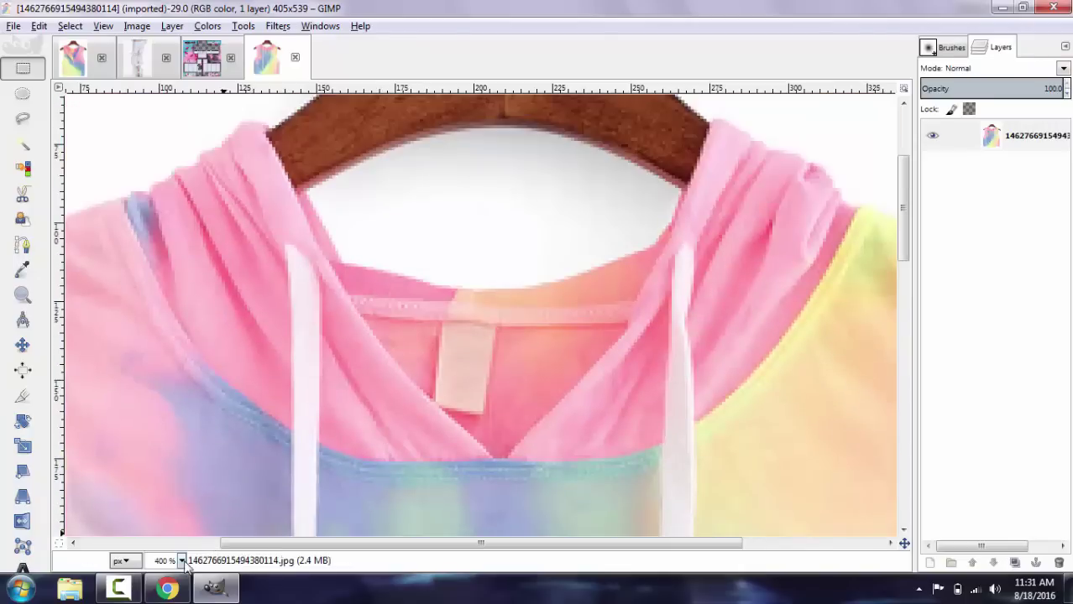
click(181, 561)
click(166, 483)
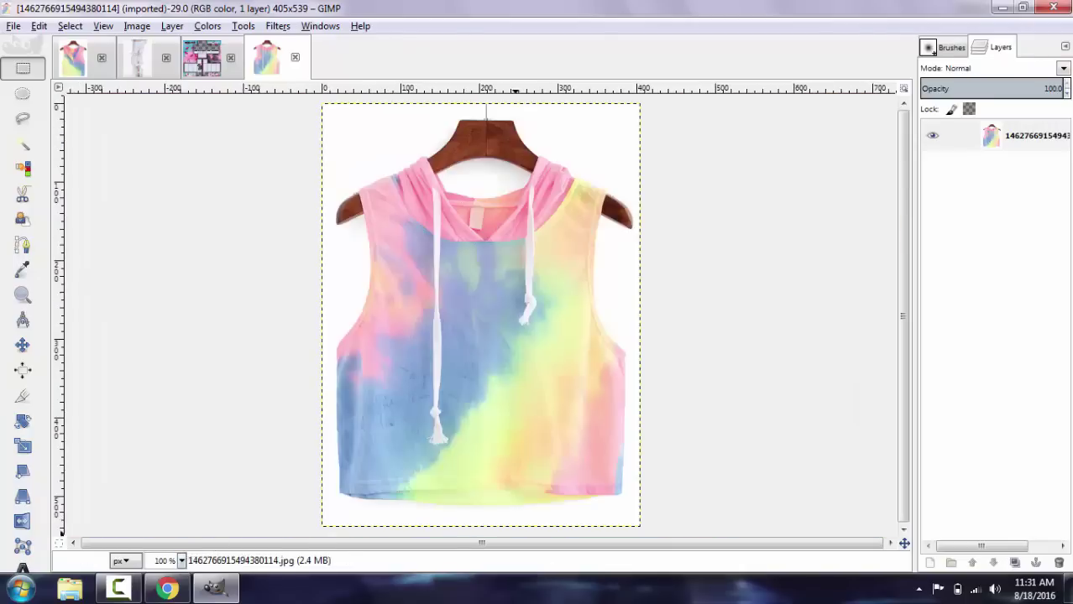
click(181, 560)
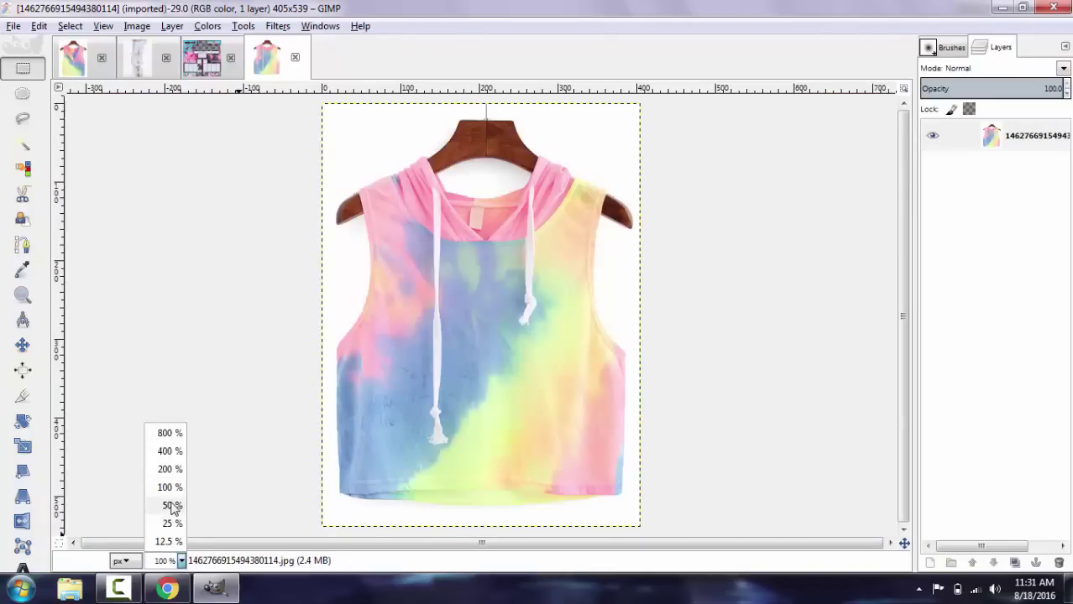
click(166, 466)
scroll(292, 448, up, 5)
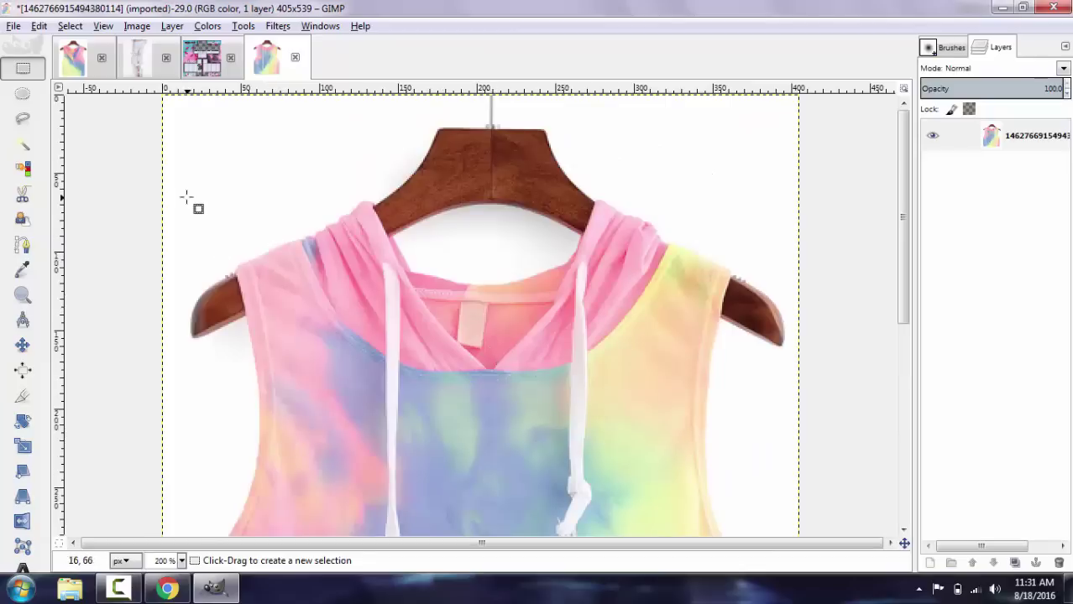
drag(57, 158, 647, 265)
drag(787, 272, 127, 110)
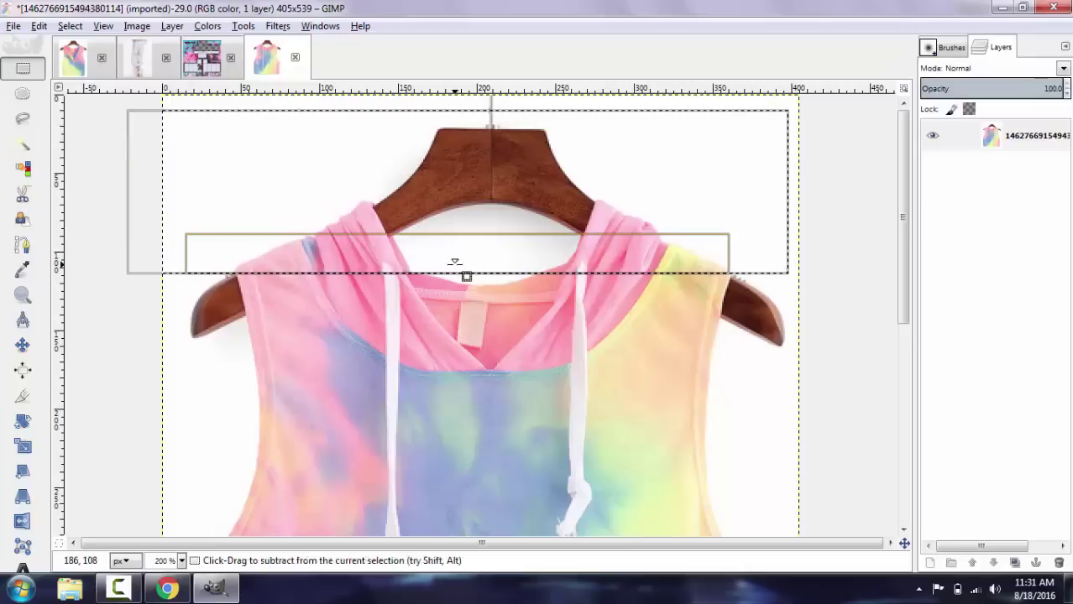
key(ctrl+x)
click(528, 411)
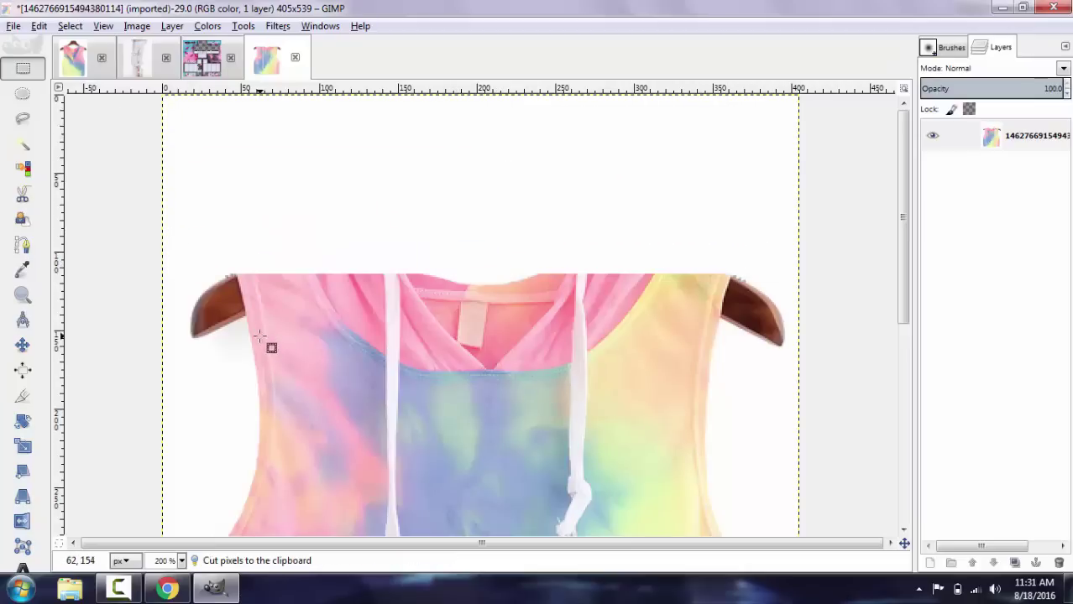
Step: Cut out the remaining hanger ends beside both armholes using an elliptical selection
drag(127, 195, 253, 441)
scroll(253, 441, down, 2)
click(369, 394)
key(e)
mouse_move(140, 125)
mouse_down()
mouse_move(286, 429)
mouse_move(255, 483)
mouse_move(271, 446)
mouse_up()
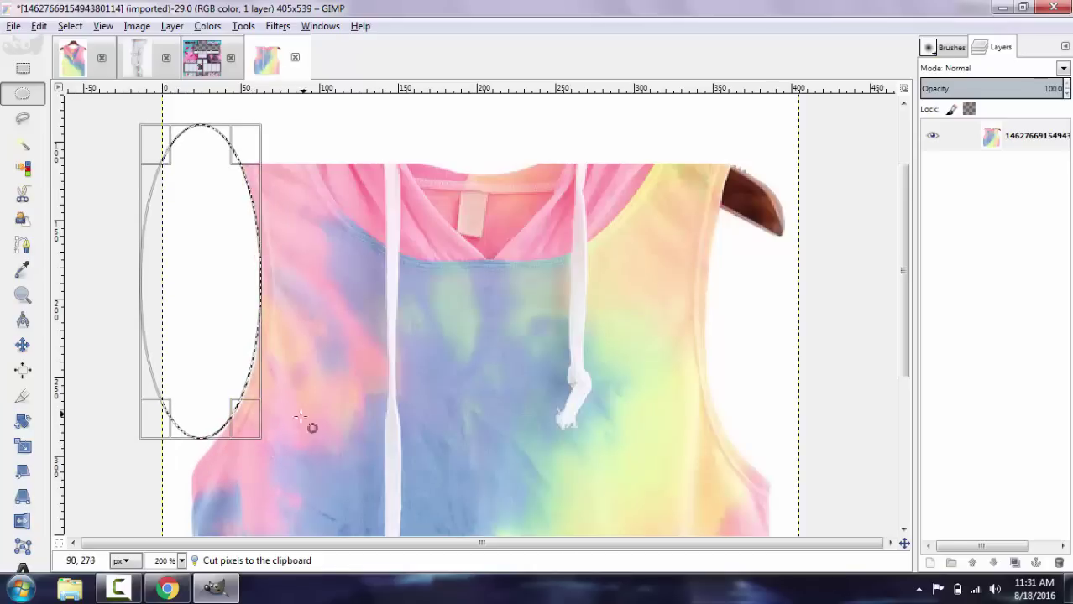
drag(195, 318, 765, 307)
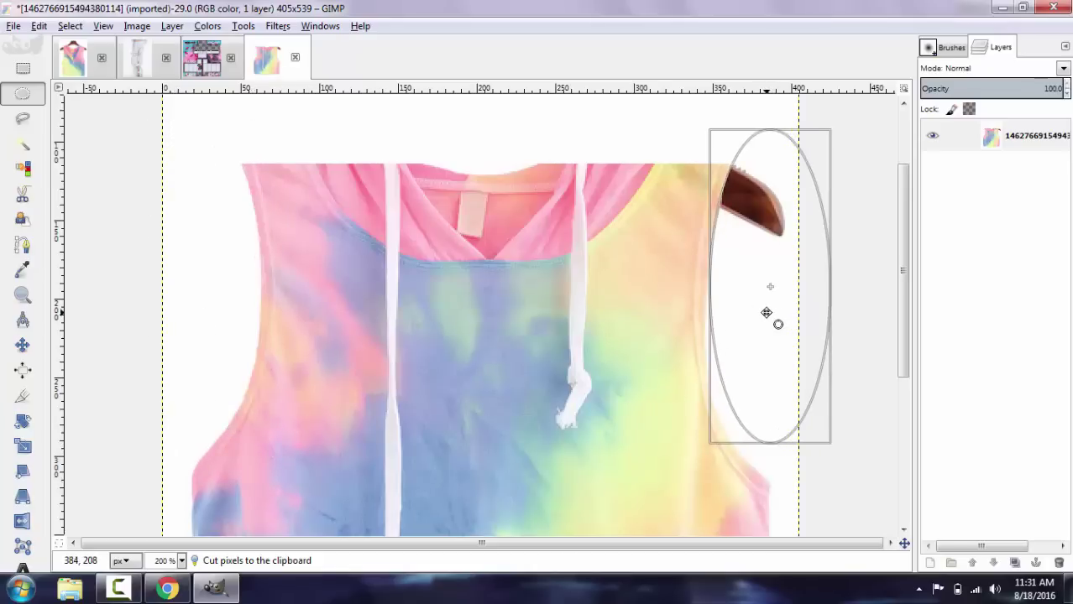
key(ctrl+x)
click(665, 380)
Step: Cut the outer shoulder edges on both sides of the top straight with a rectangular selection
key(r)
drag(704, 124, 814, 334)
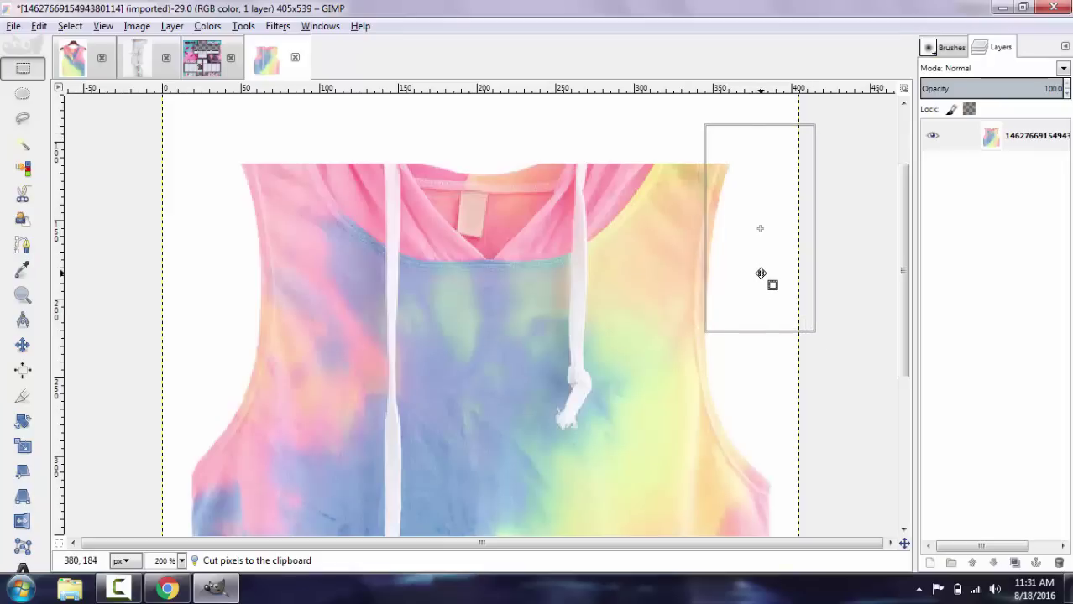
mouse_move(761, 273)
mouse_down()
mouse_move(164, 253)
mouse_move(204, 257)
mouse_up()
key(ctrl+x)
click(394, 307)
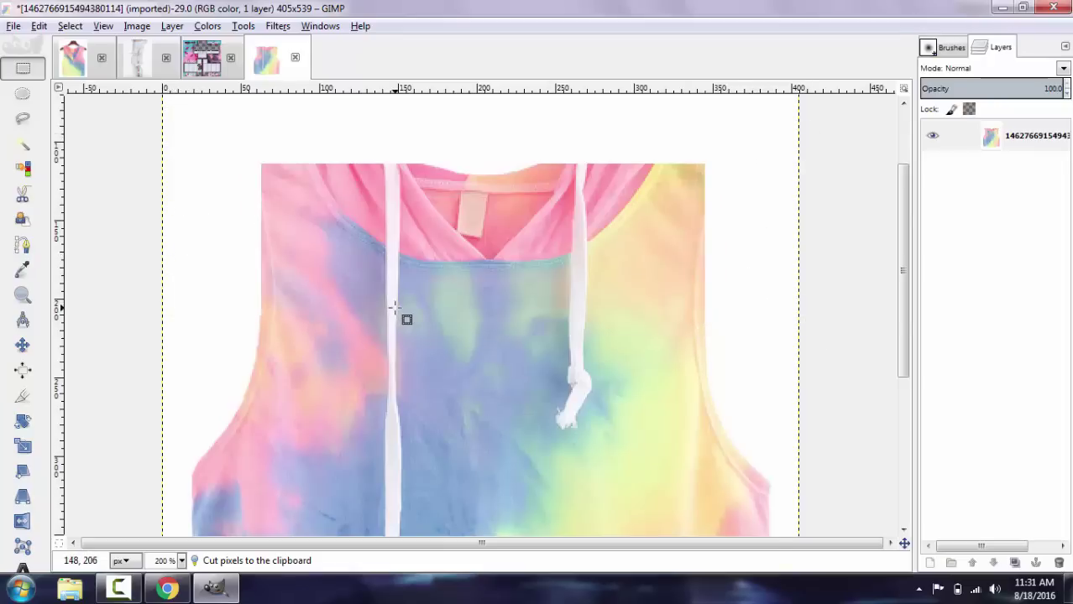
Step: Cut off the uneven bottom hem of the tie-dye top with a full-width rectangular selection and clear the selection
scroll(394, 308, down, 6)
drag(156, 451, 903, 544)
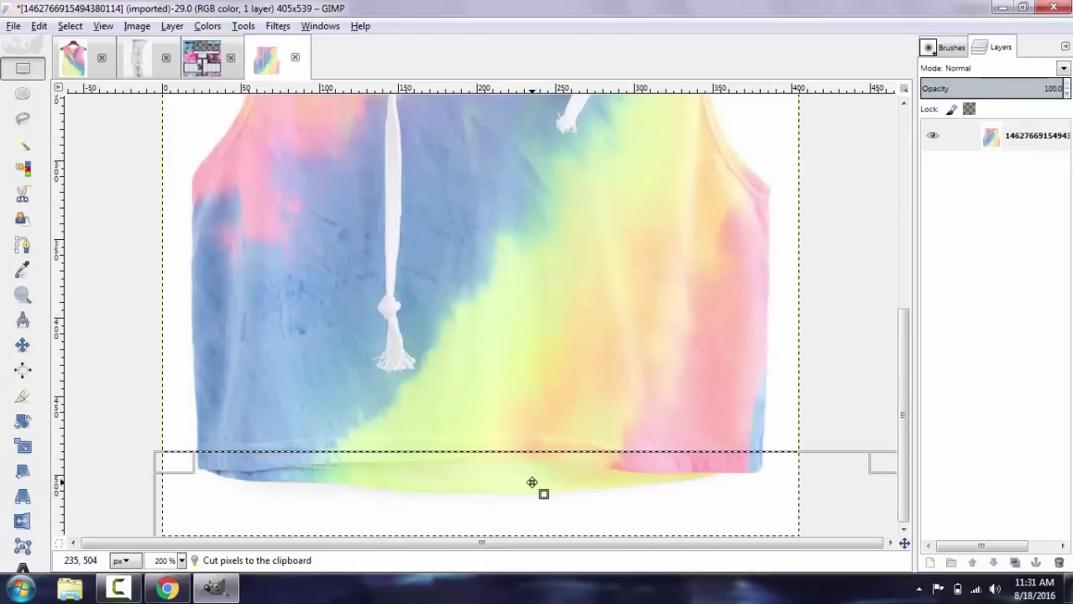
drag(532, 481, 528, 468)
key(ctrl+x)
click(534, 371)
scroll(495, 467, up, 4)
scroll(495, 468, up, 3)
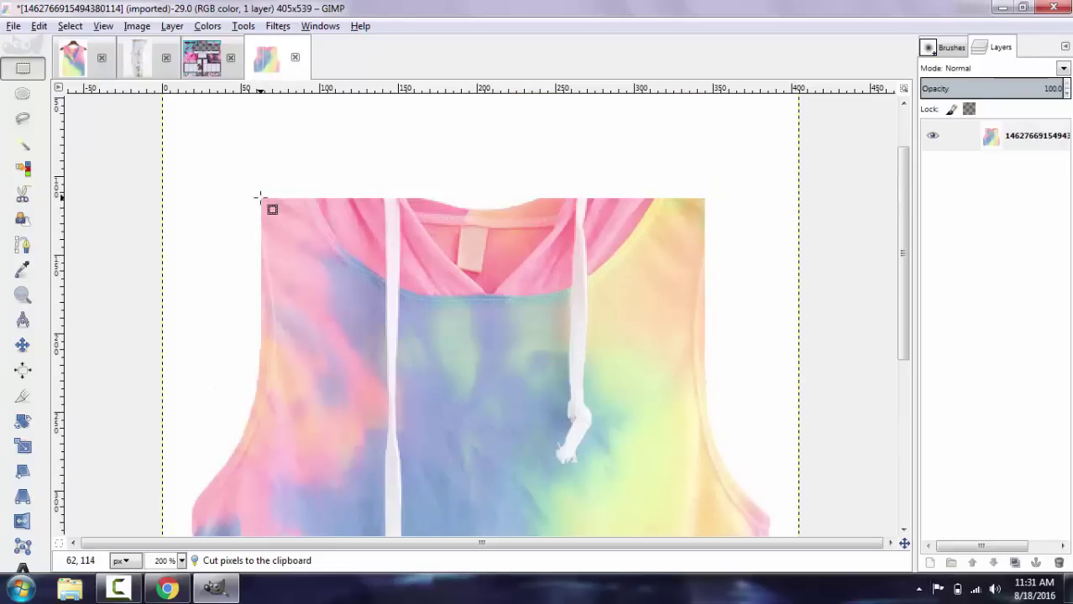
Step: Select the whole tie-dye top with a rectangular selection and paste a copy of it into the clothing template
drag(148, 185, 661, 412)
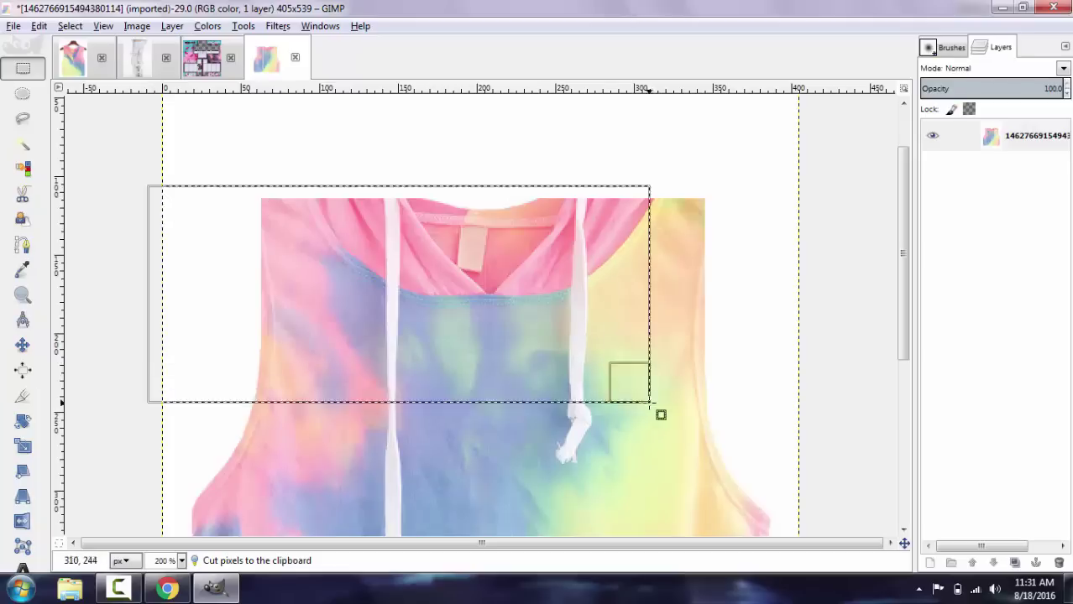
mouse_move(508, 263)
mouse_down()
mouse_move(575, 285)
mouse_move(567, 275)
mouse_up()
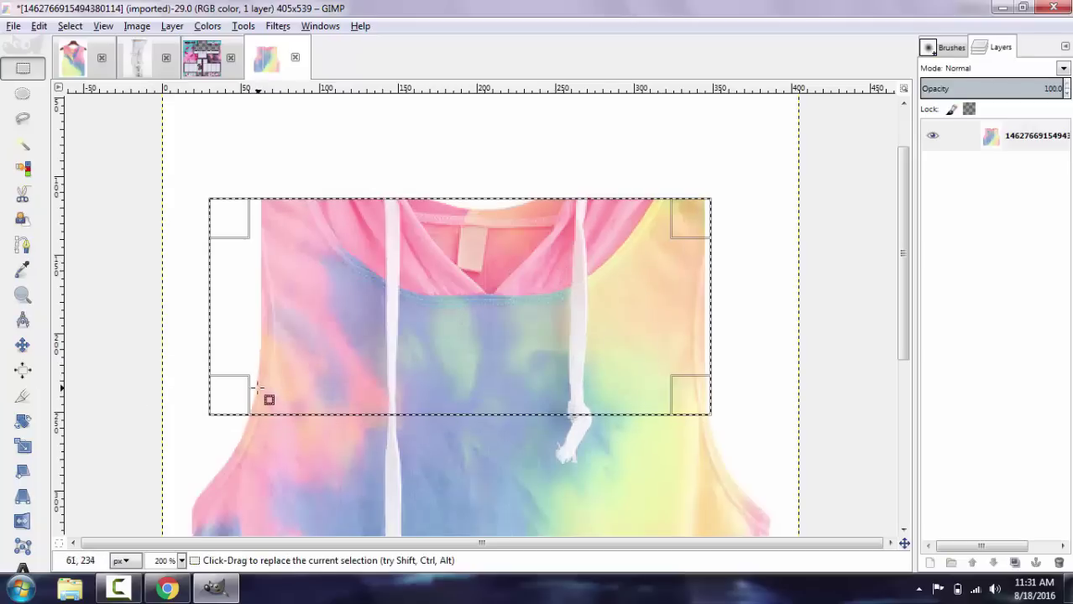
drag(241, 392, 211, 421)
drag(696, 342, 785, 333)
scroll(483, 425, down, 6)
drag(476, 425, 488, 448)
click(202, 58)
key(ctrl+v)
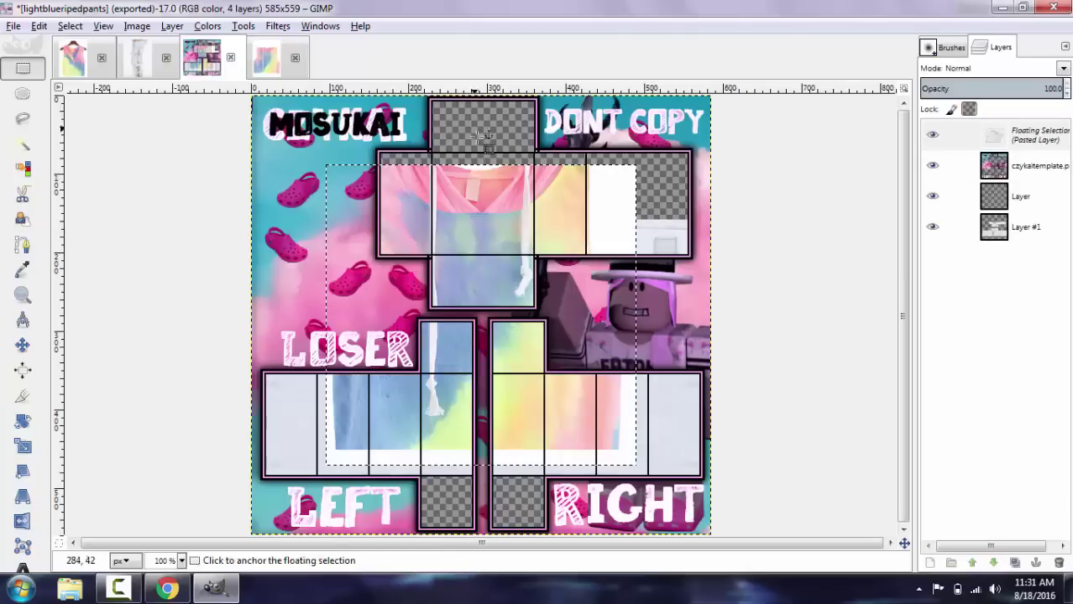
Step: Scale the pasted tie-dye top down to 163 × 161 px and move it onto the torso front panel
key(shift+t)
click(630, 463)
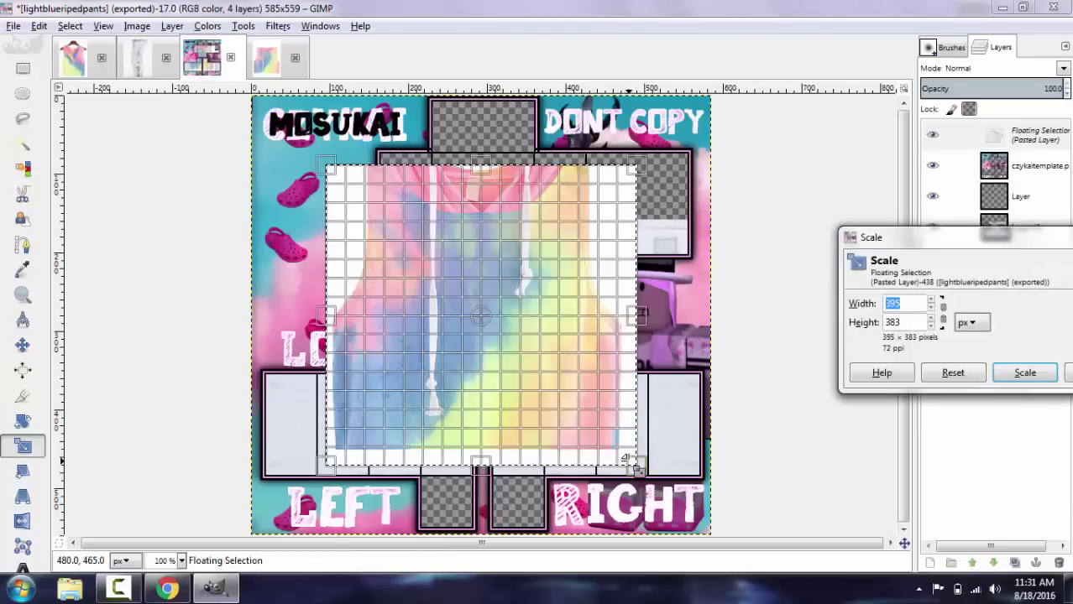
drag(630, 461, 462, 293)
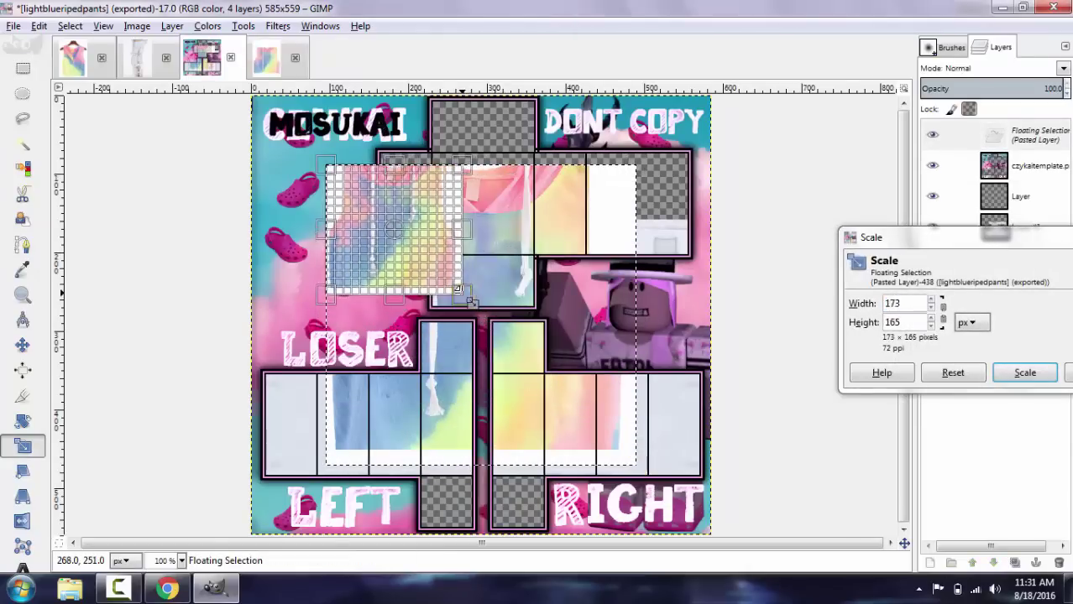
click(1024, 373)
key(m)
drag(386, 226, 482, 215)
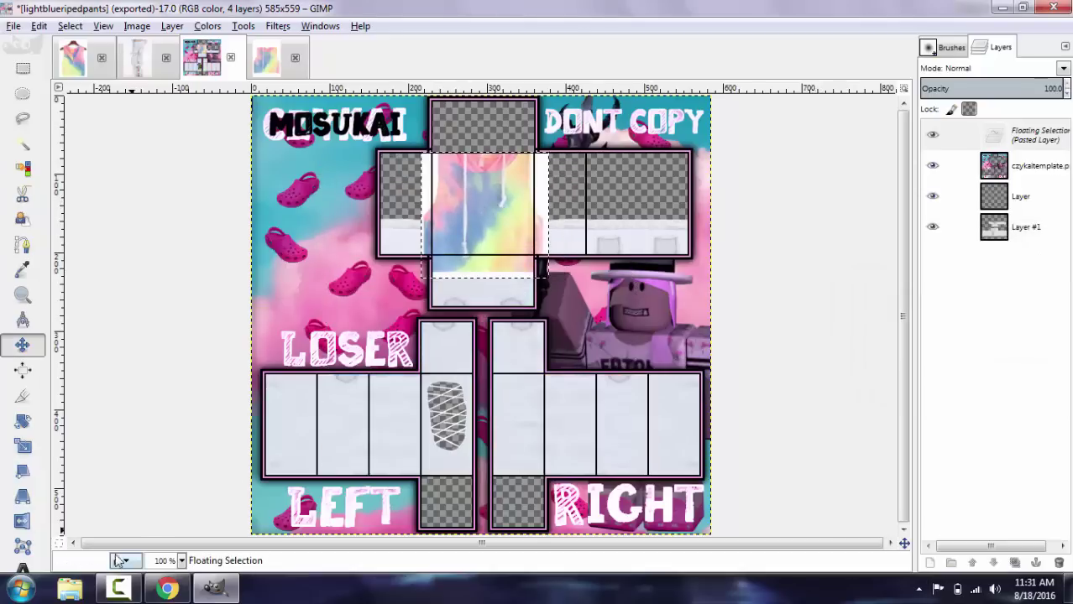
Step: Shrink the floating tie-dye top further and shift it so its left side lines up with the torso front's edge
click(181, 562)
click(172, 453)
key(shift+s)
click(749, 501)
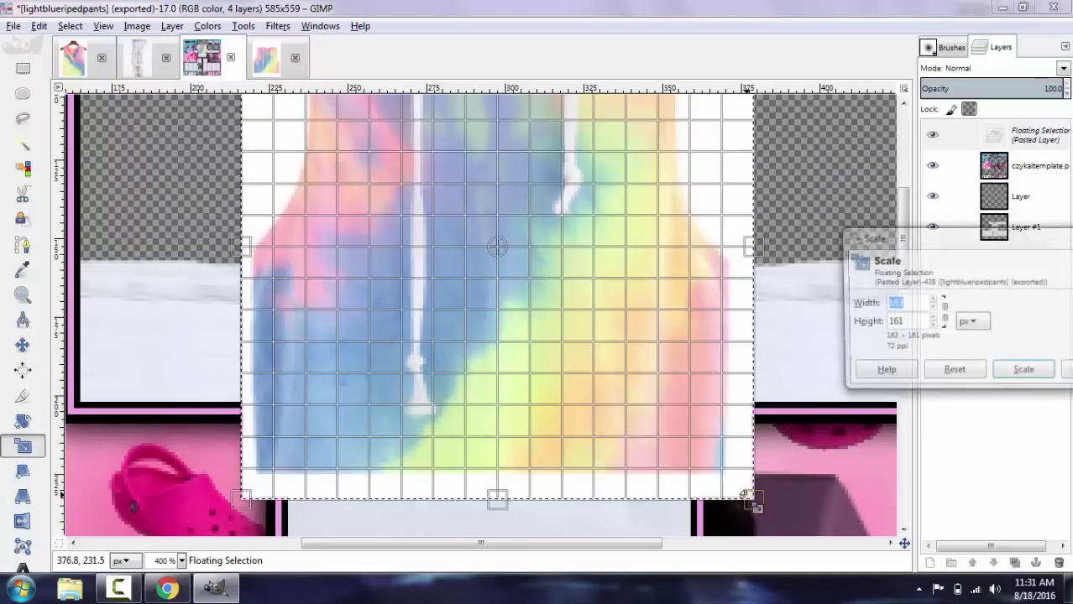
drag(745, 496, 701, 429)
click(1014, 374)
scroll(437, 387, up, 2)
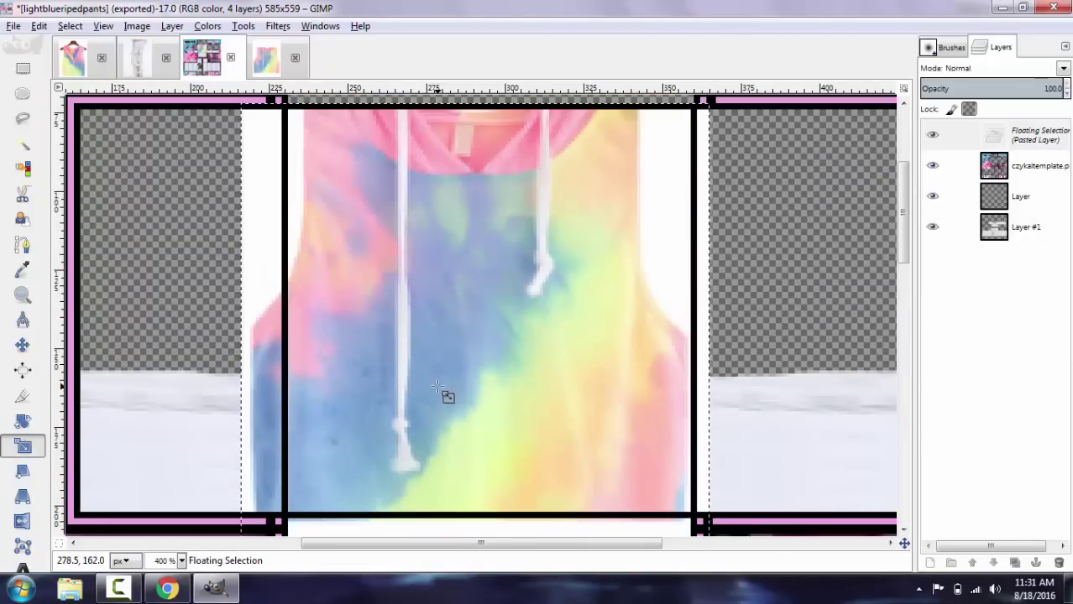
key(m)
drag(480, 404, 517, 400)
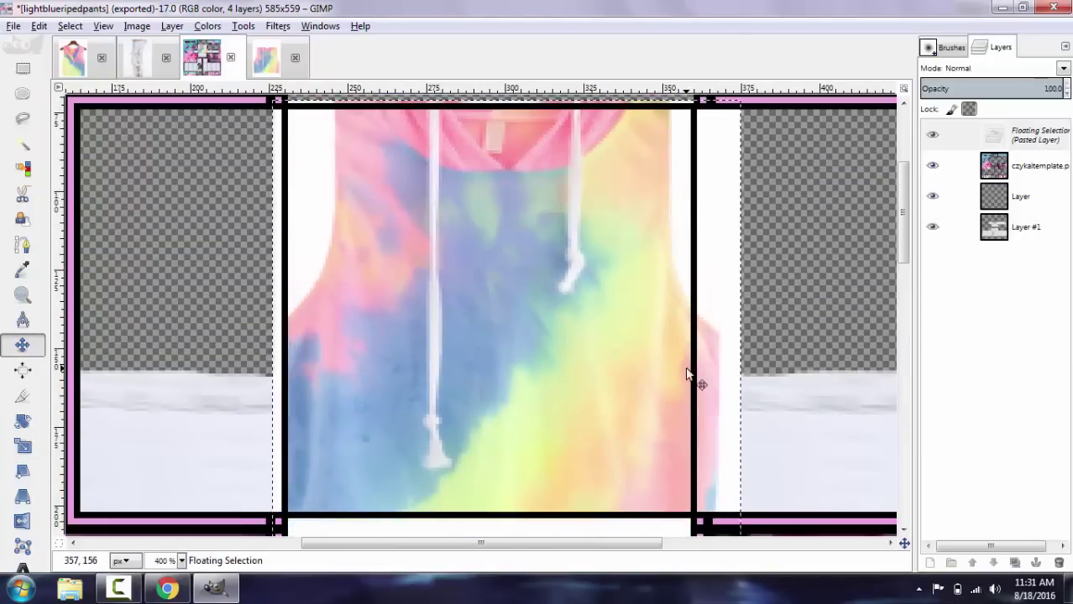
Step: Scale the floating tie-dye top to 143 × 135 px so its width fits the torso front panel
scroll(688, 378, down, 2)
key(shift+s)
click(746, 432)
drag(745, 431, 724, 413)
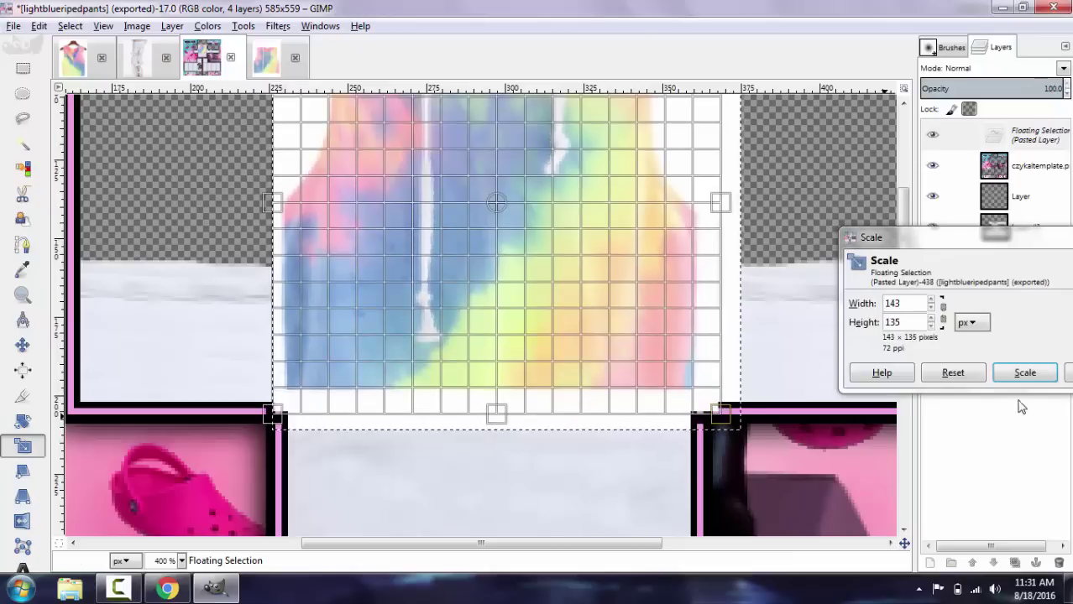
click(1024, 373)
key(m)
scroll(449, 386, up, 5)
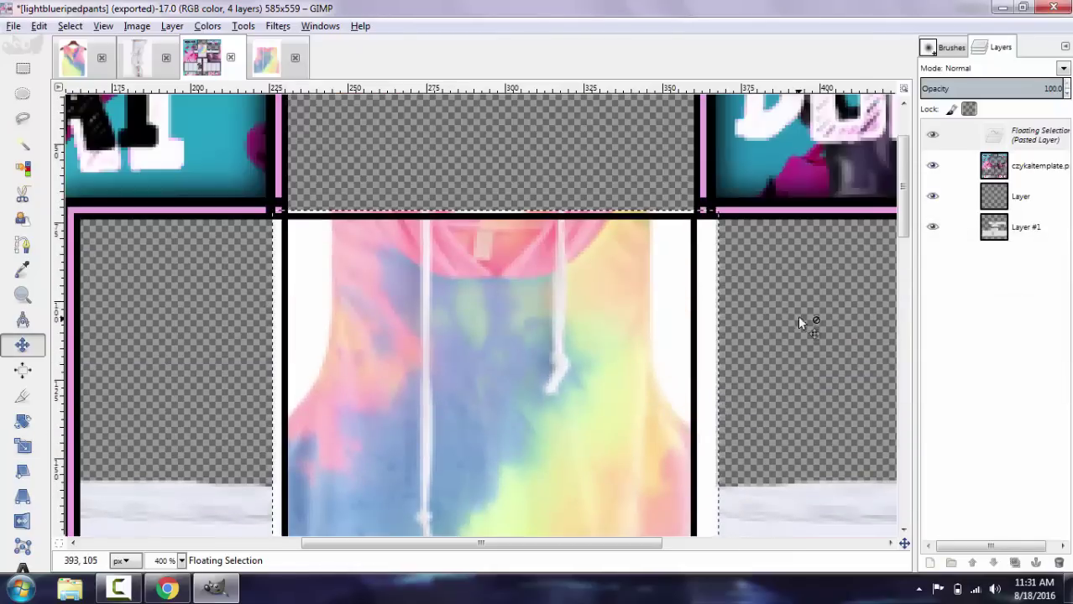
Step: Lower the top edge of the floating tie-dye top by scaling it to 143 × 133 px, and anchor it
key(shift+t)
click(505, 232)
drag(496, 210, 495, 217)
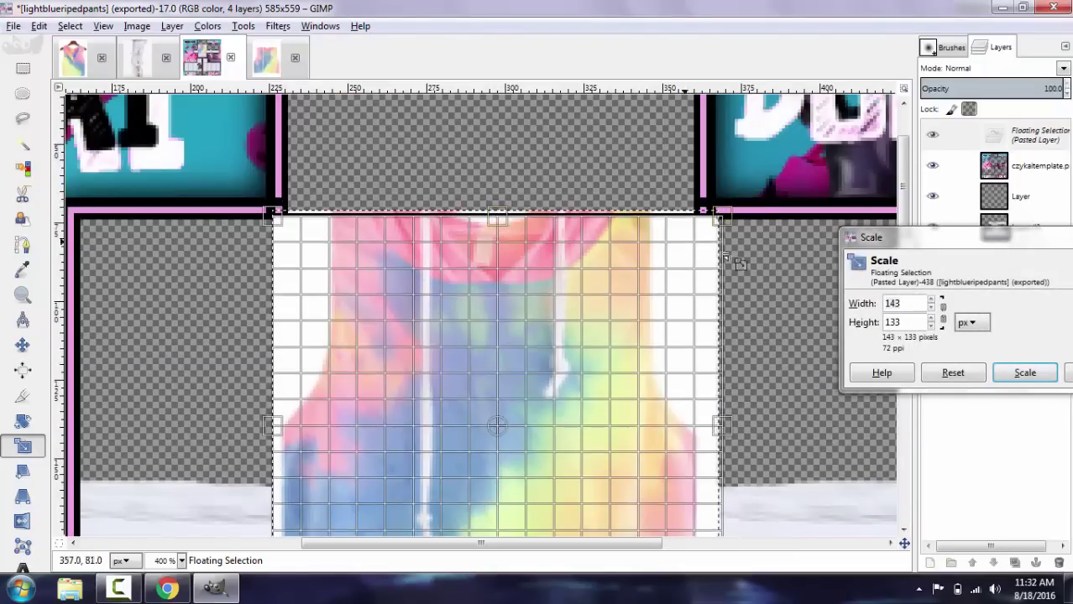
click(1015, 375)
key(r)
click(784, 282)
Step: Select the white background around the tie-dye top by color for erasing
scroll(747, 260, down, 2)
key(shift+o)
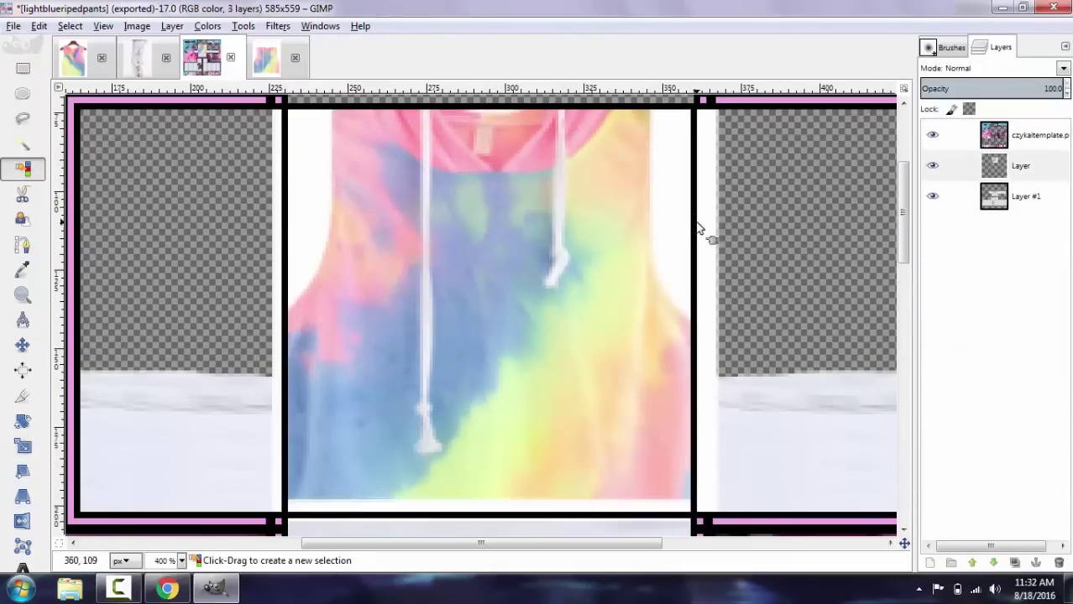
click(685, 213)
key(shift+e)
mouse_move(695, 139)
mouse_down()
mouse_move(672, 206)
mouse_move(662, 163)
mouse_move(703, 114)
mouse_move(652, 177)
mouse_move(642, 215)
mouse_move(706, 290)
mouse_move(720, 218)
mouse_move(713, 509)
mouse_move(325, 510)
mouse_move(314, 492)
mouse_move(268, 474)
mouse_move(256, 399)
mouse_move(290, 398)
mouse_move(309, 135)
mouse_move(315, 284)
mouse_move(261, 184)
mouse_move(300, 117)
mouse_up()
drag(269, 205, 430, 149)
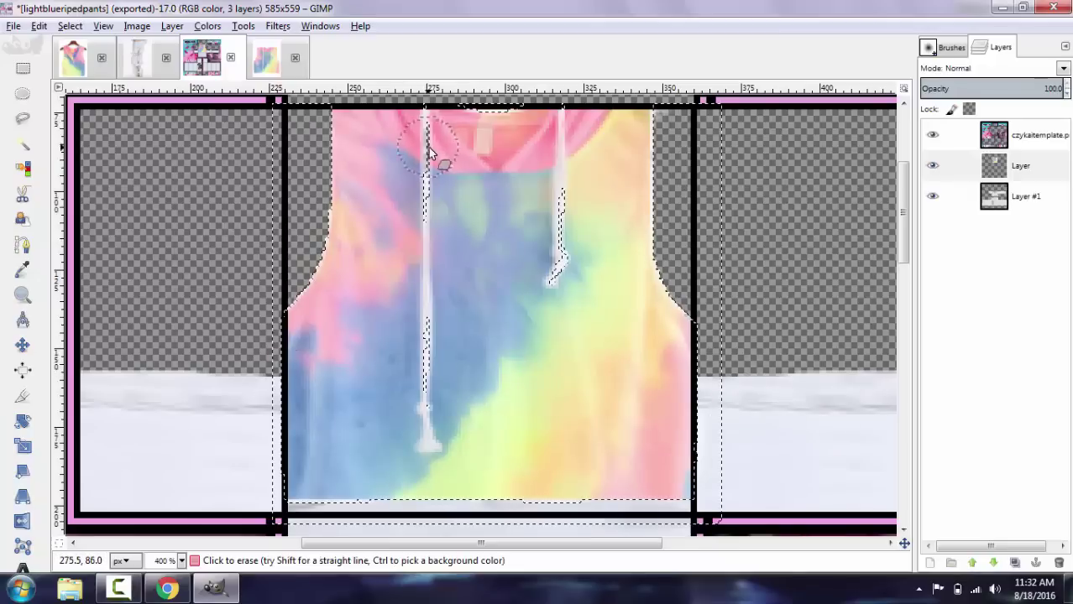
key(ctrl+z)
Step: Erase the selected white background around both armholes, the sides, the hem and the neckline, and clear the selection
mouse_move(328, 139)
mouse_down()
mouse_move(320, 214)
mouse_move(272, 270)
mouse_move(286, 316)
mouse_move(320, 301)
mouse_move(273, 467)
mouse_up()
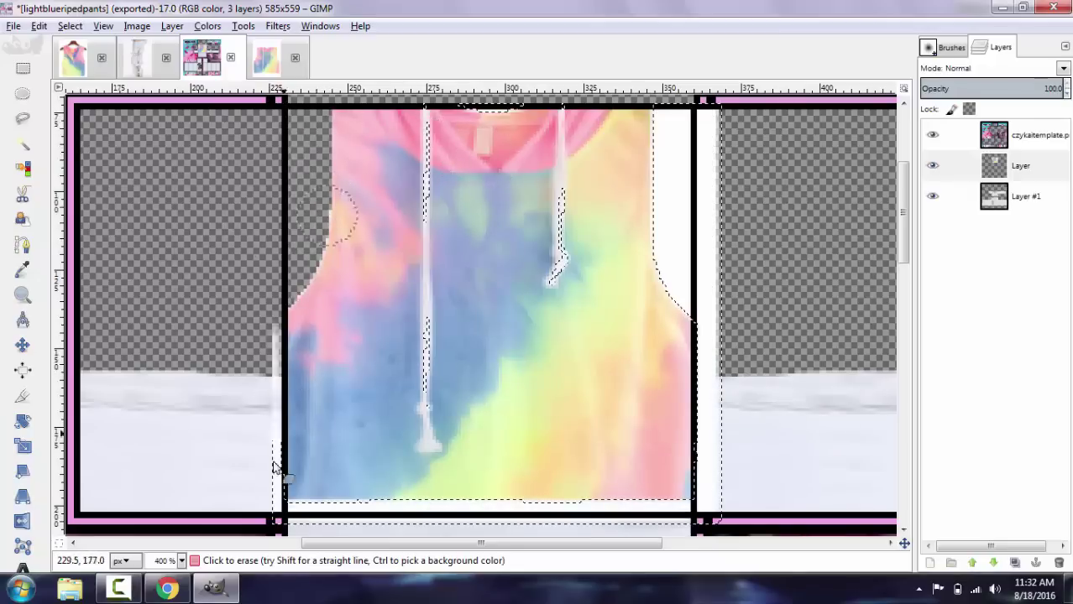
mouse_move(270, 308)
mouse_down()
mouse_move(334, 509)
mouse_move(716, 490)
mouse_move(693, 409)
mouse_move(693, 161)
mouse_move(718, 498)
mouse_move(687, 115)
mouse_move(663, 302)
mouse_move(686, 99)
mouse_up()
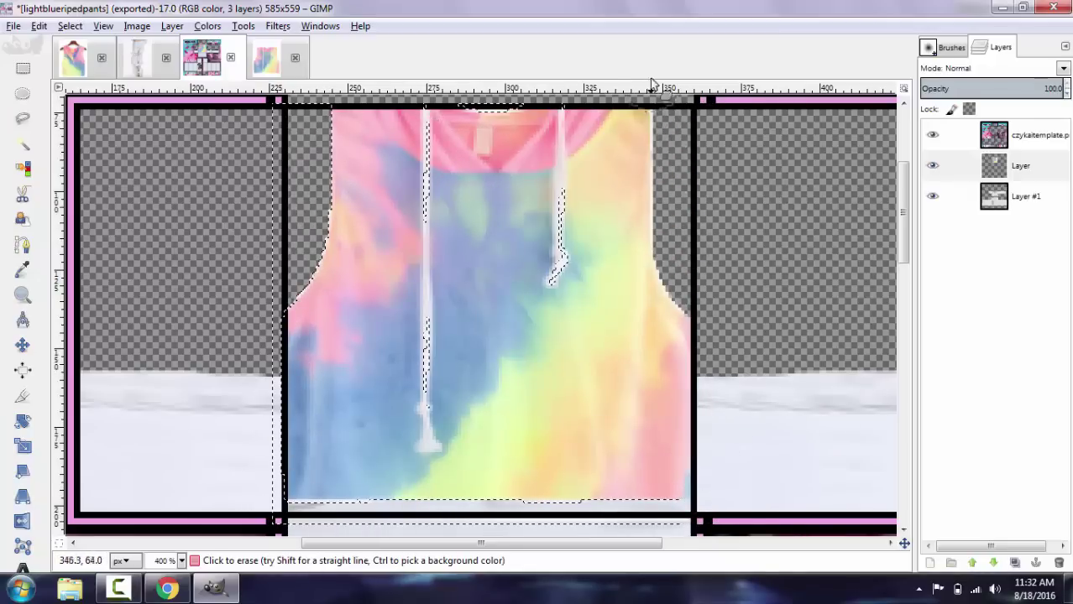
drag(506, 106, 474, 105)
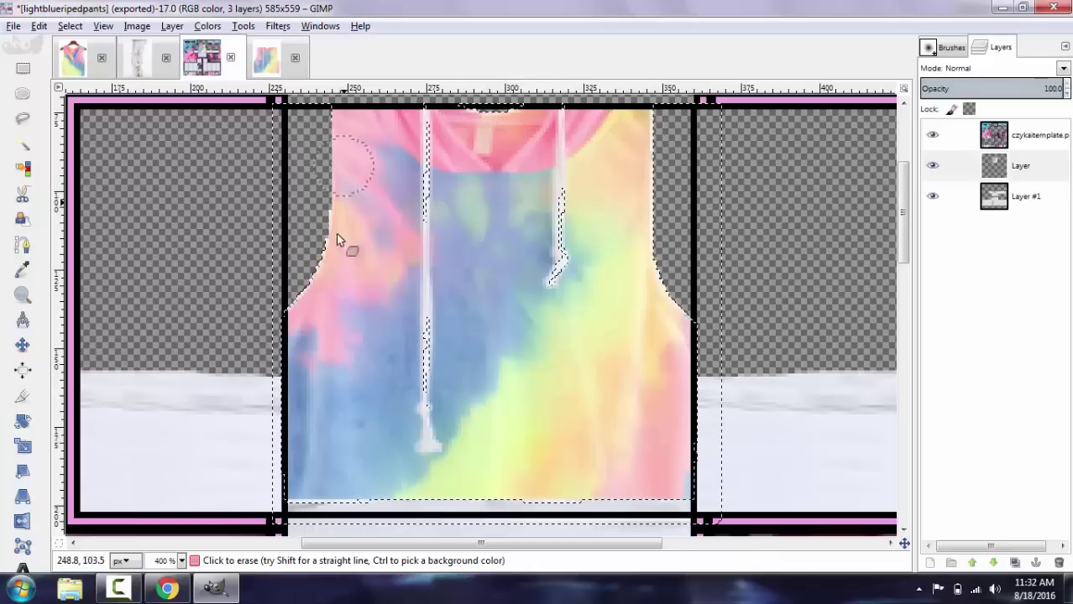
key(r)
key(ctrl+shift+a)
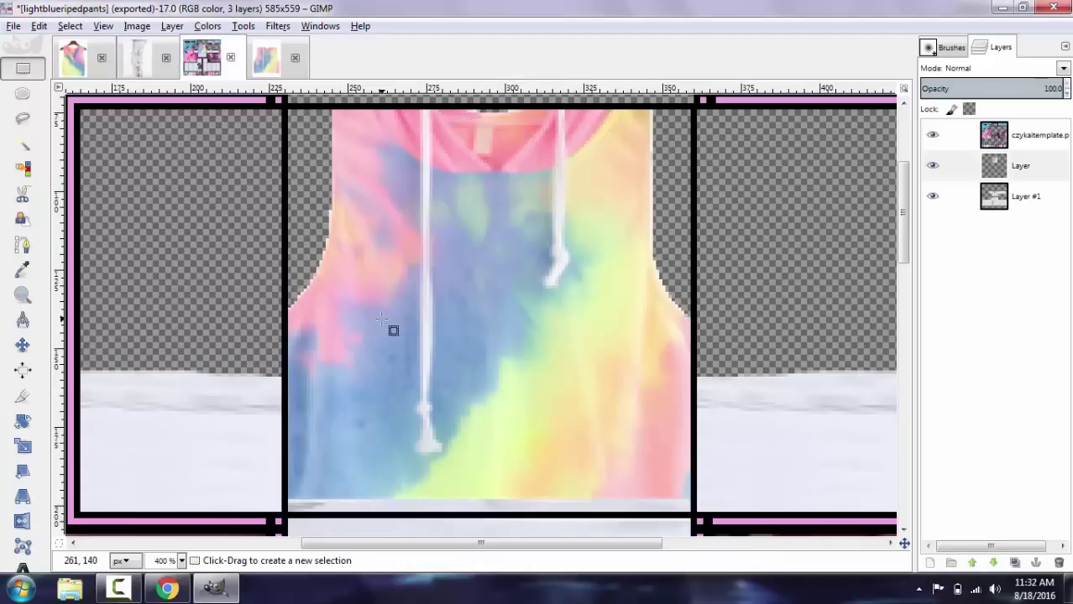
Step: Round off the left armhole of the tie-dye top by cutting its edge with an elliptical selection
key(e)
drag(255, 115, 322, 308)
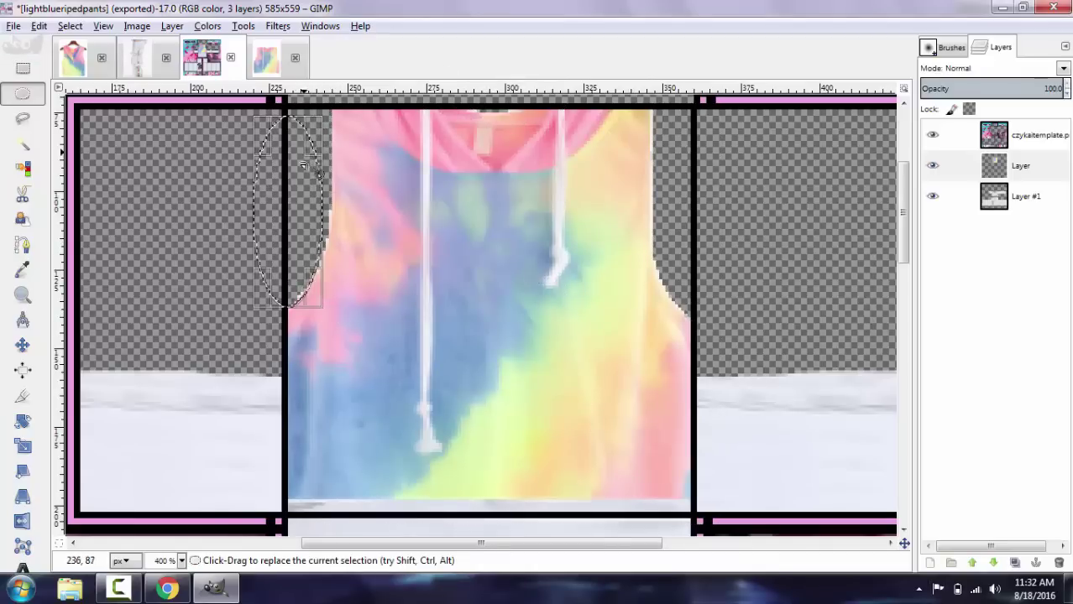
drag(321, 234, 334, 235)
drag(270, 287, 260, 289)
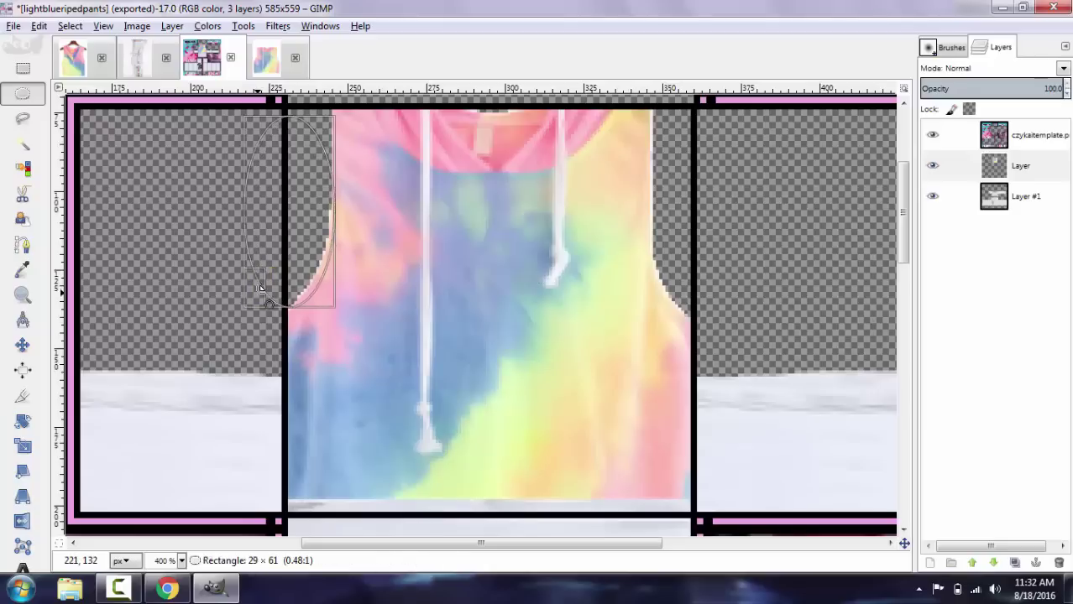
key(ctrl+x)
key(r)
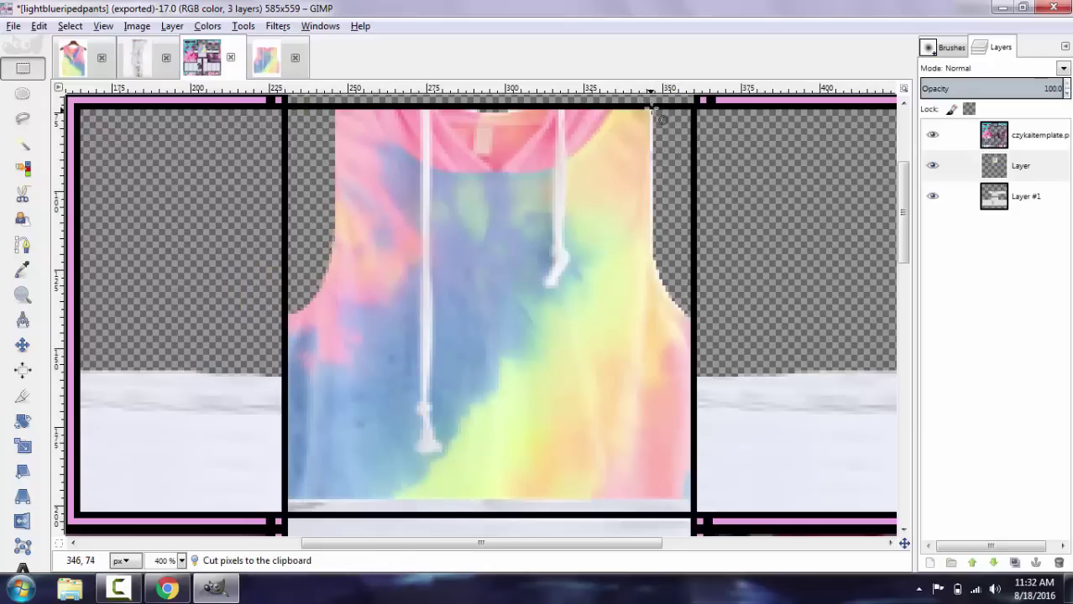
Step: Round off the right armhole with an elliptical cut and trim the shoulder edge above it straight with a rectangular one
key(e)
drag(652, 107, 743, 320)
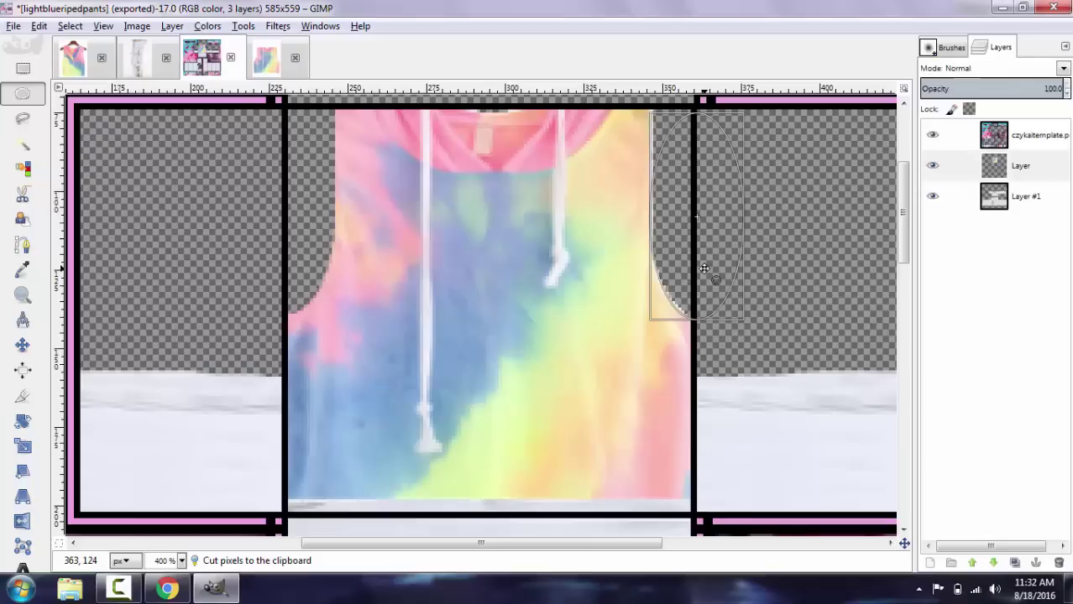
click(630, 378)
key(r)
drag(652, 201, 695, 73)
key(ctrl+x)
click(750, 219)
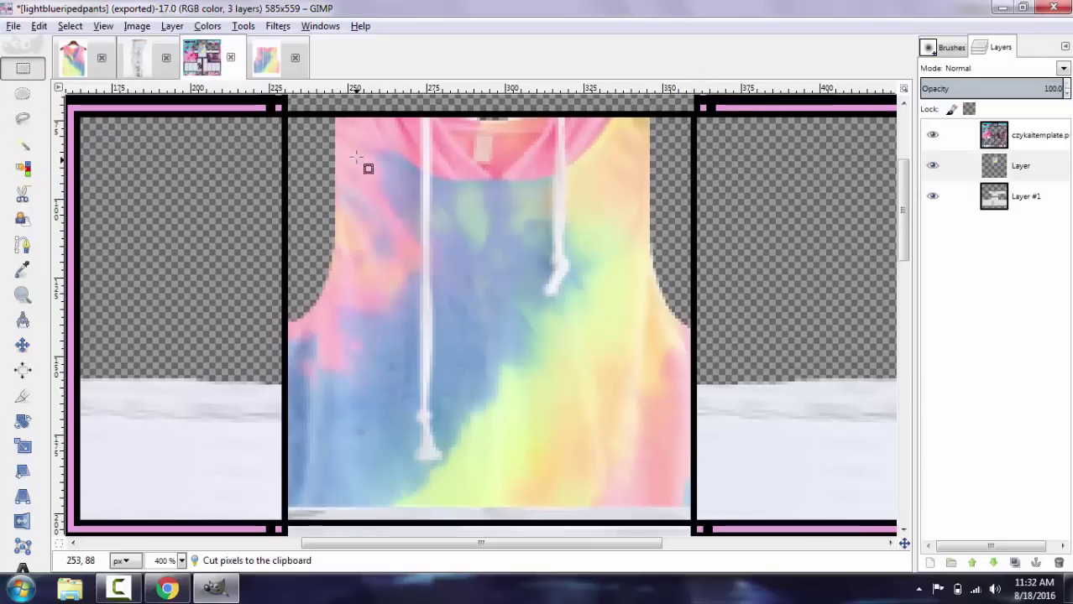
Step: Copy the tie-dye top, paste it over itself, flip the copy horizontally and back, and anchor it
drag(288, 118, 690, 510)
key(ctrl+c)
key(ctrl+v)
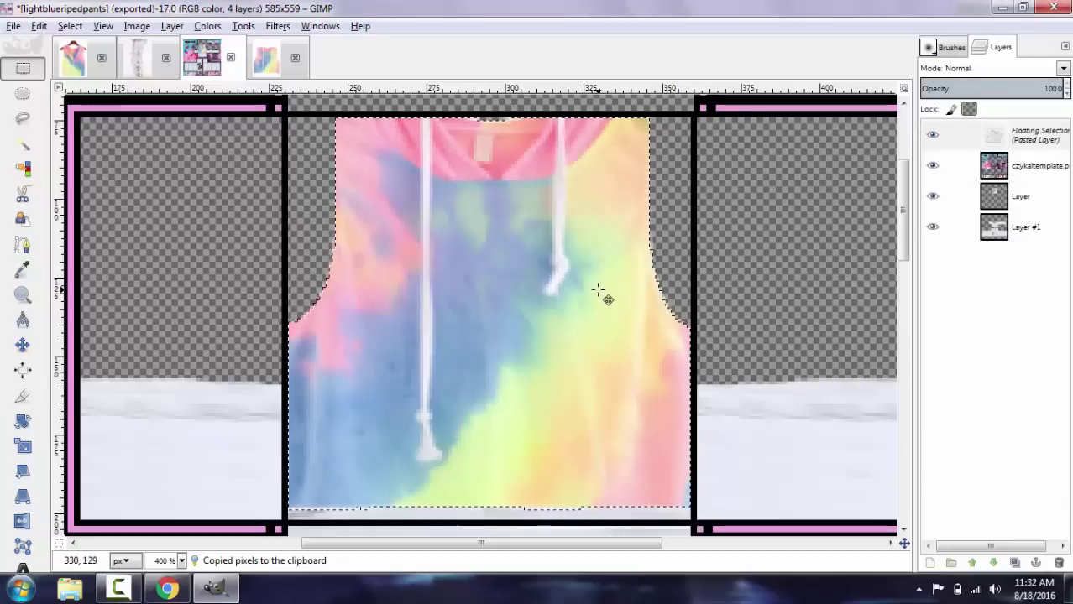
key(shift+f)
click(598, 296)
click(598, 296)
key(r)
click(731, 233)
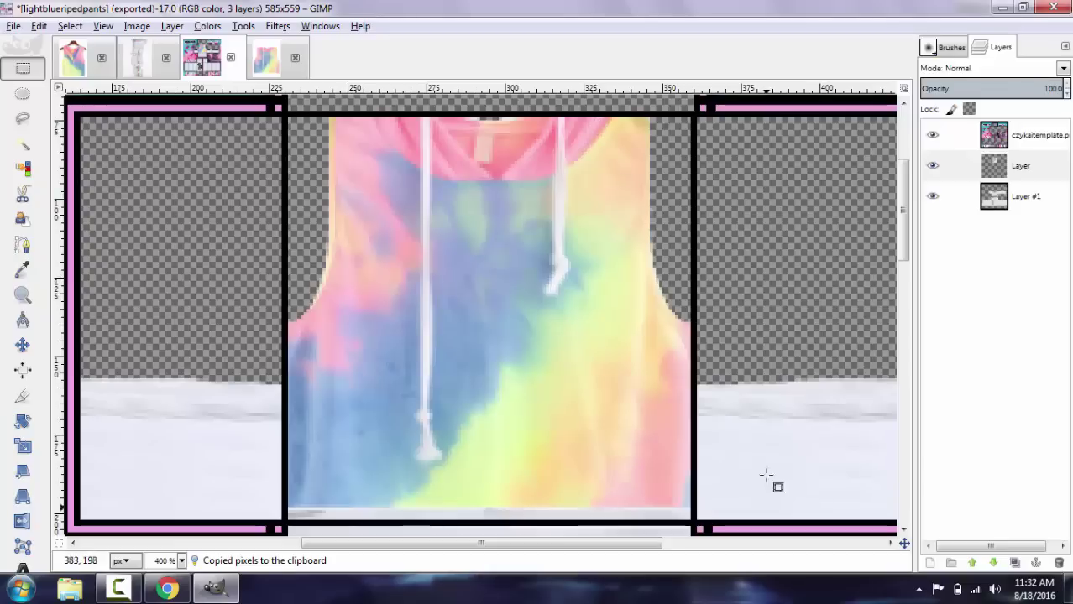
Step: Cut out the V-shaped neck opening inside the hood, including the label, with a freehand selection
click(182, 561)
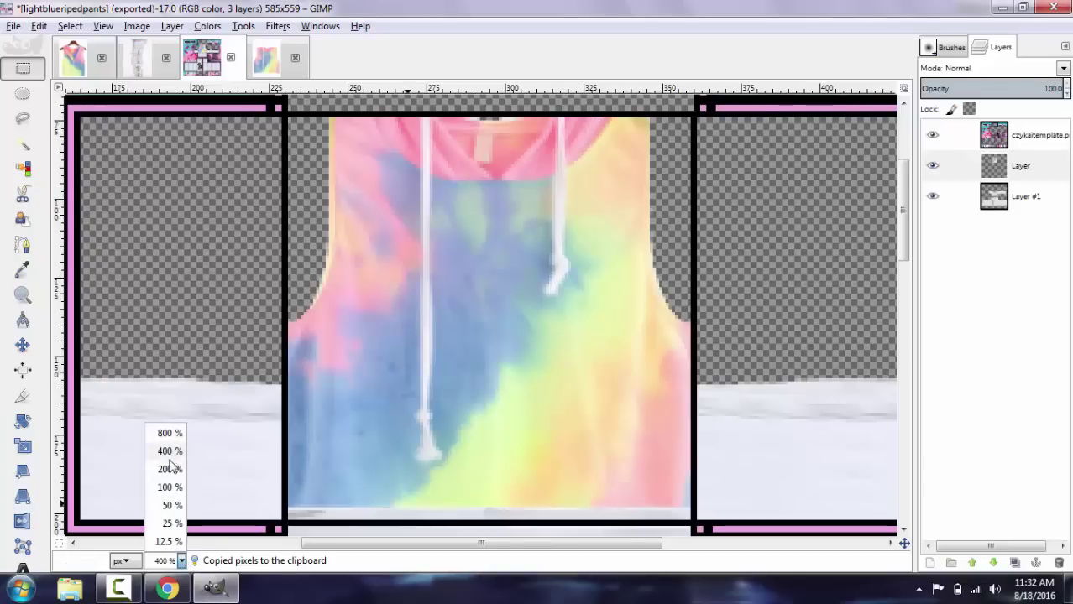
click(186, 433)
click(182, 561)
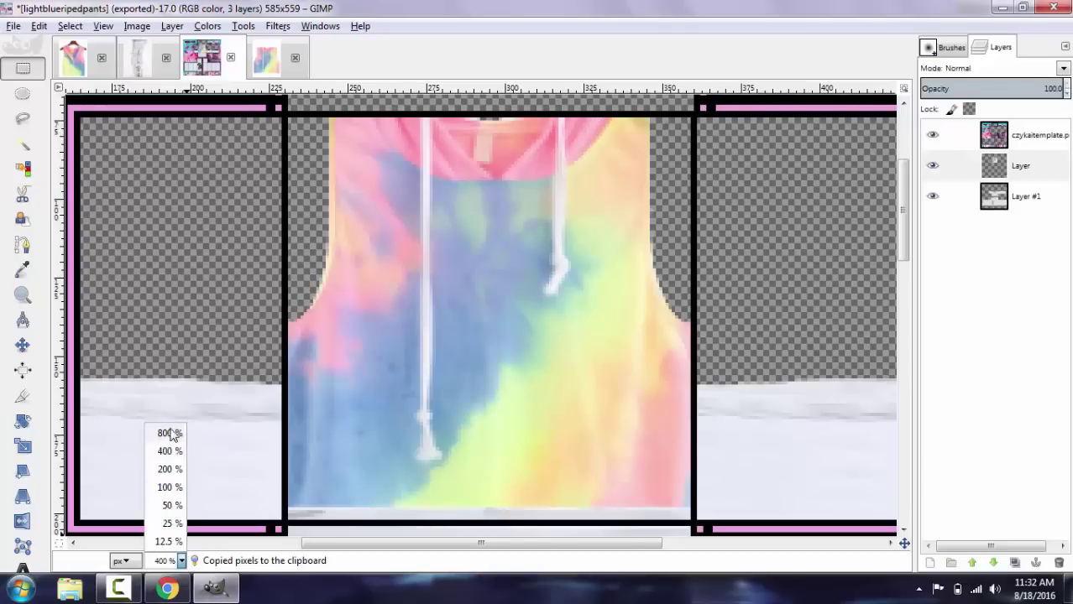
click(172, 433)
key(f)
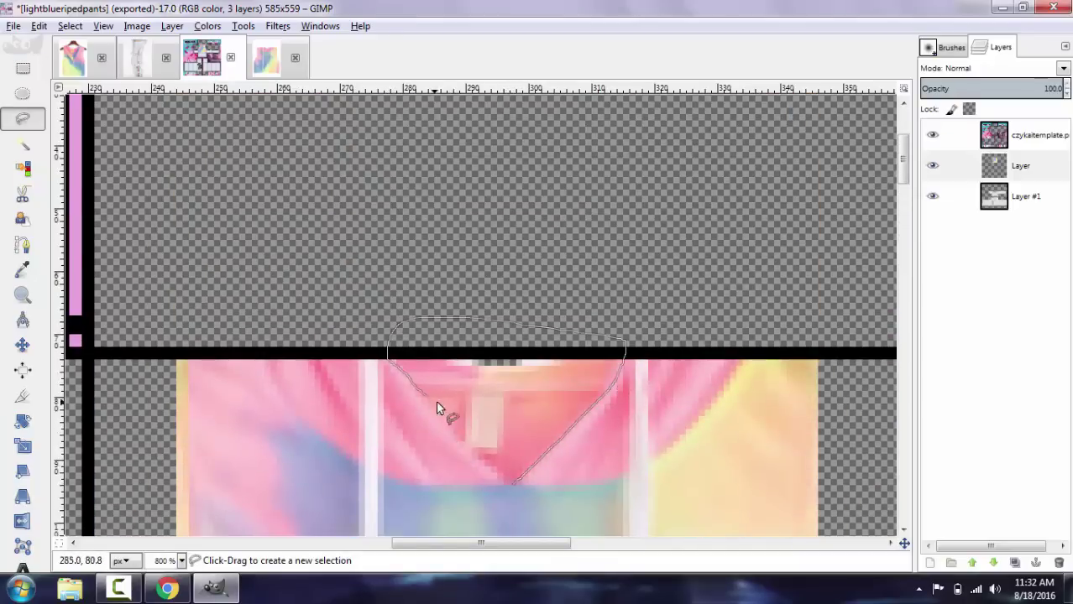
drag(498, 461, 514, 479)
key(ctrl+x)
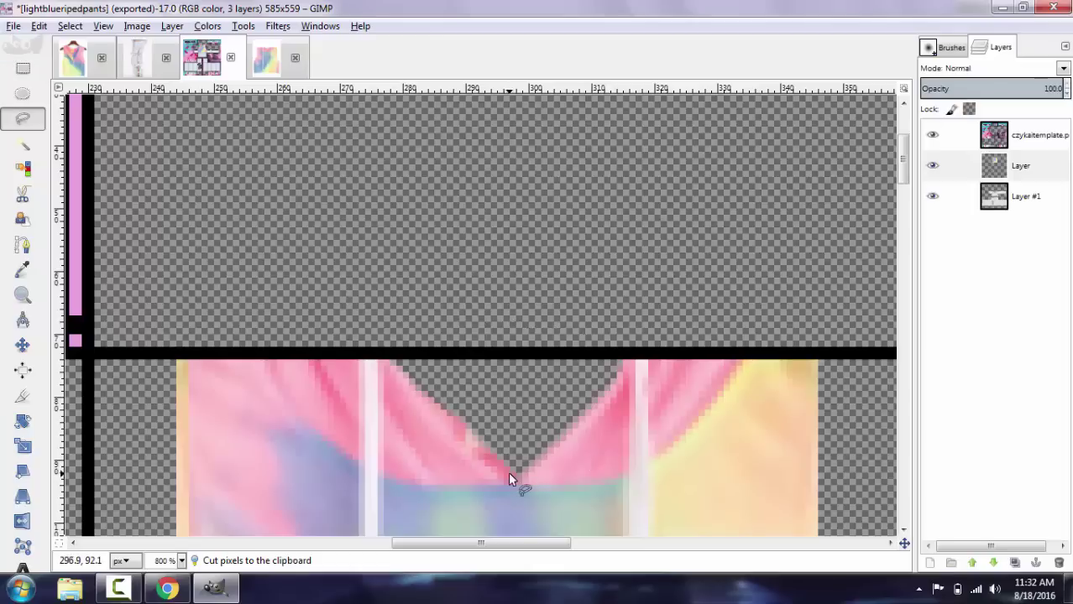
Step: Trim the leftover uneven pixels along the left edge of the V-neck with another freehand selection
click(519, 478)
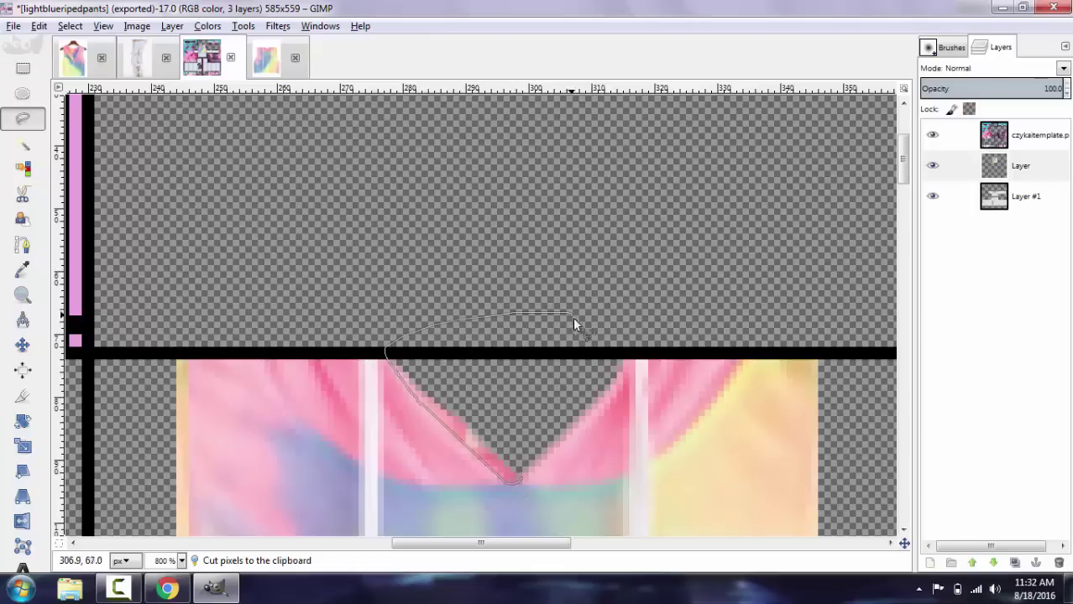
key(r)
scroll(565, 463, down, 5)
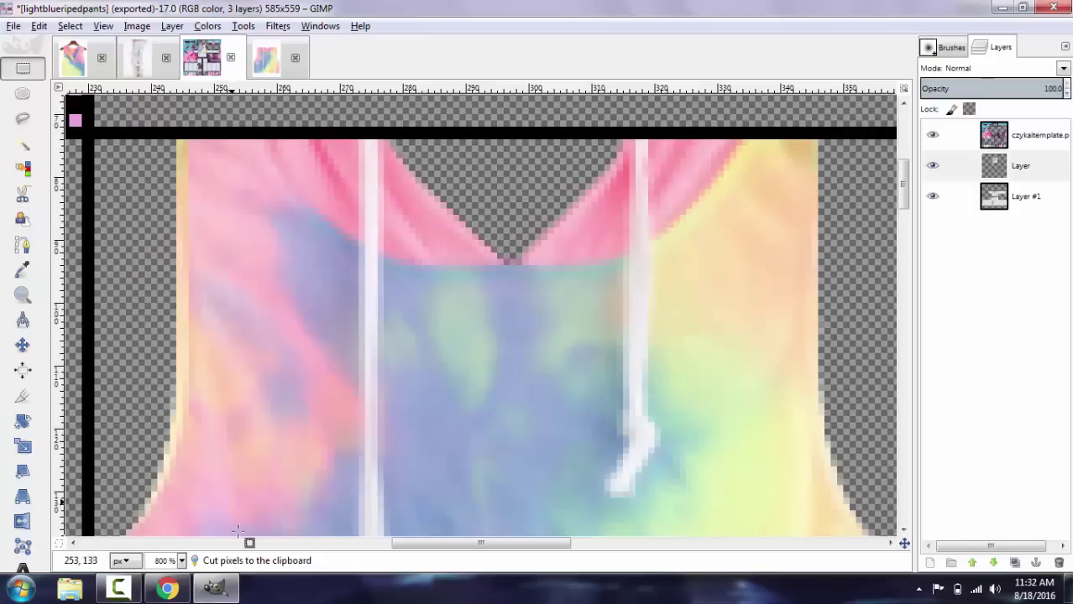
Step: Raise the jeans layer above the tie-dye top layer and lower it back beneath it
click(183, 561)
click(168, 456)
drag(470, 545, 441, 546)
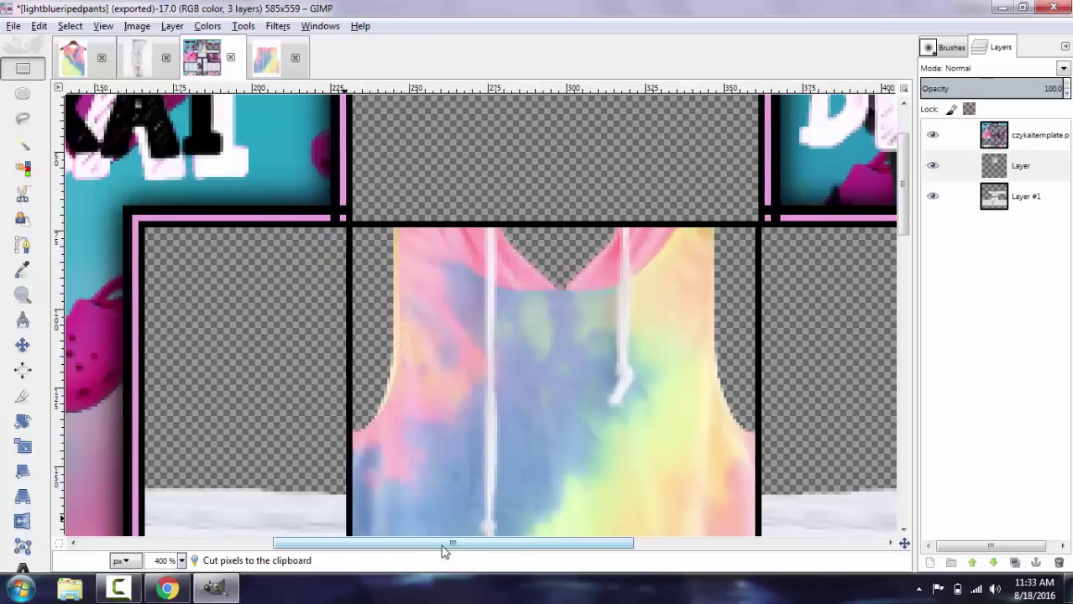
scroll(671, 394, down, 2)
click(1024, 196)
click(971, 563)
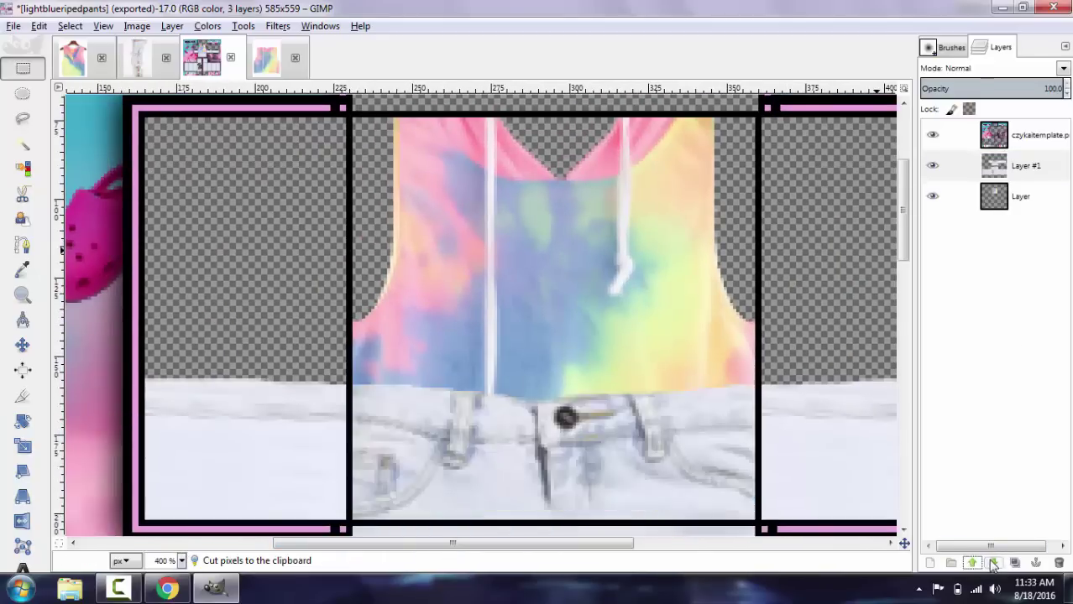
click(993, 563)
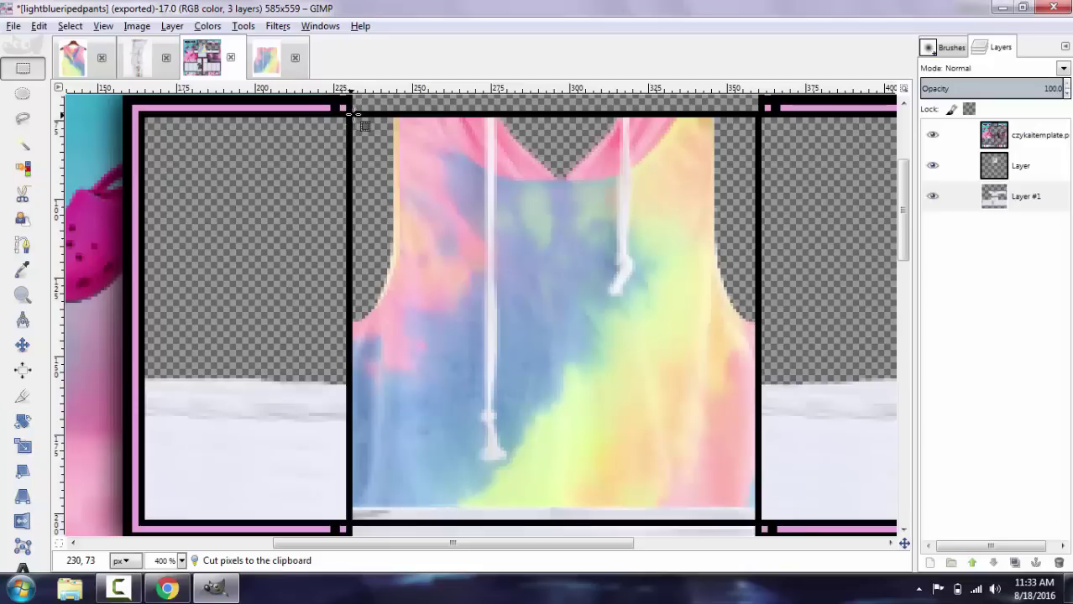
Step: Select the whole torso front panel of the template with a rectangular selection
drag(353, 115, 754, 512)
key(shift+s)
click(554, 512)
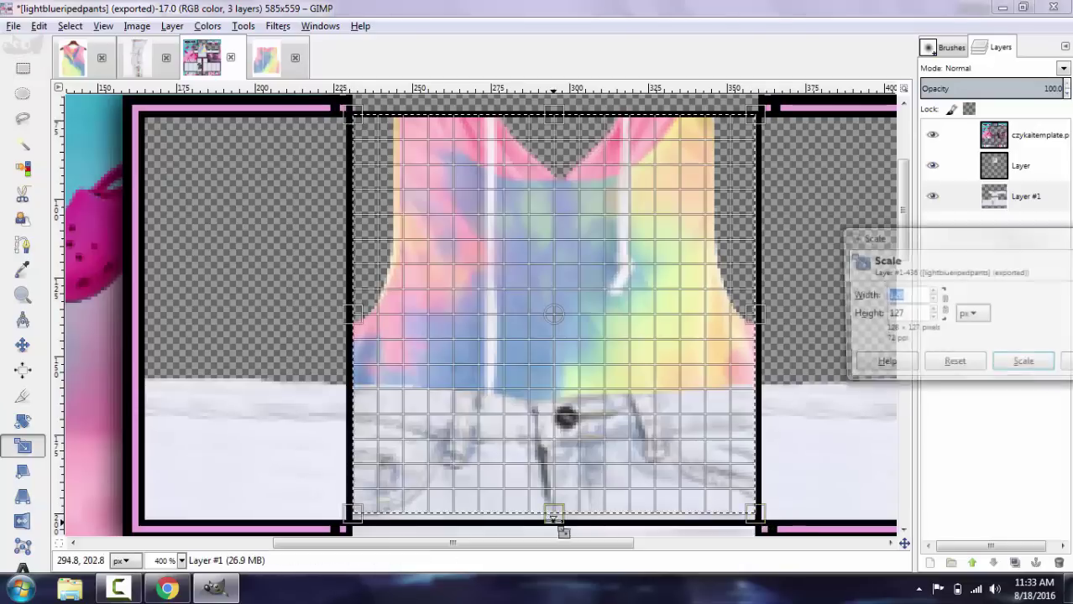
drag(553, 512, 556, 450)
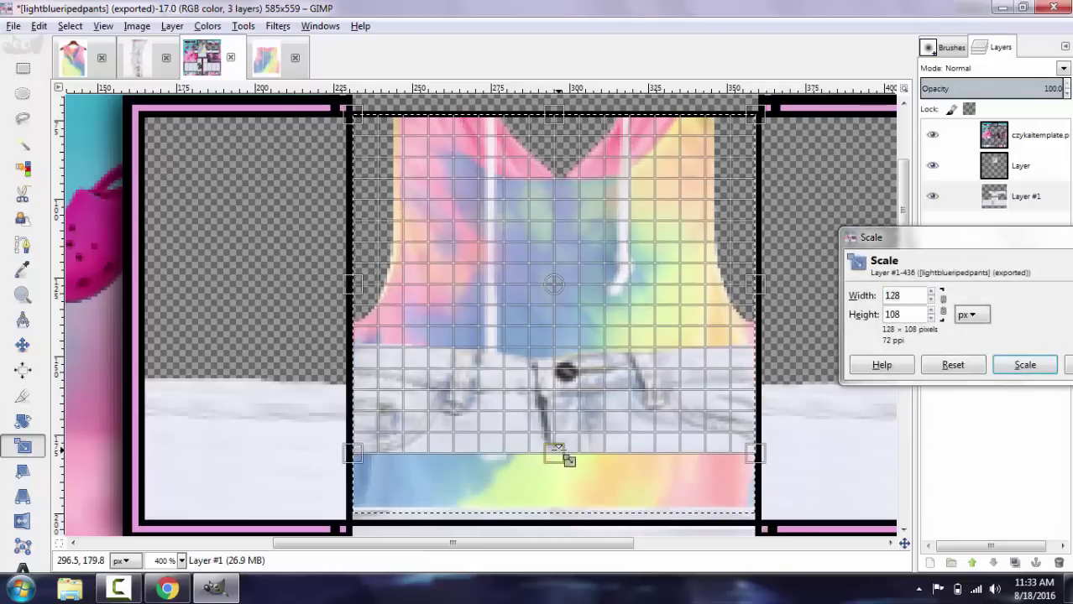
click(1025, 365)
Step: Scale the selected area of the tie-dye top layer to 128 × 87 px and anchor it
click(1020, 165)
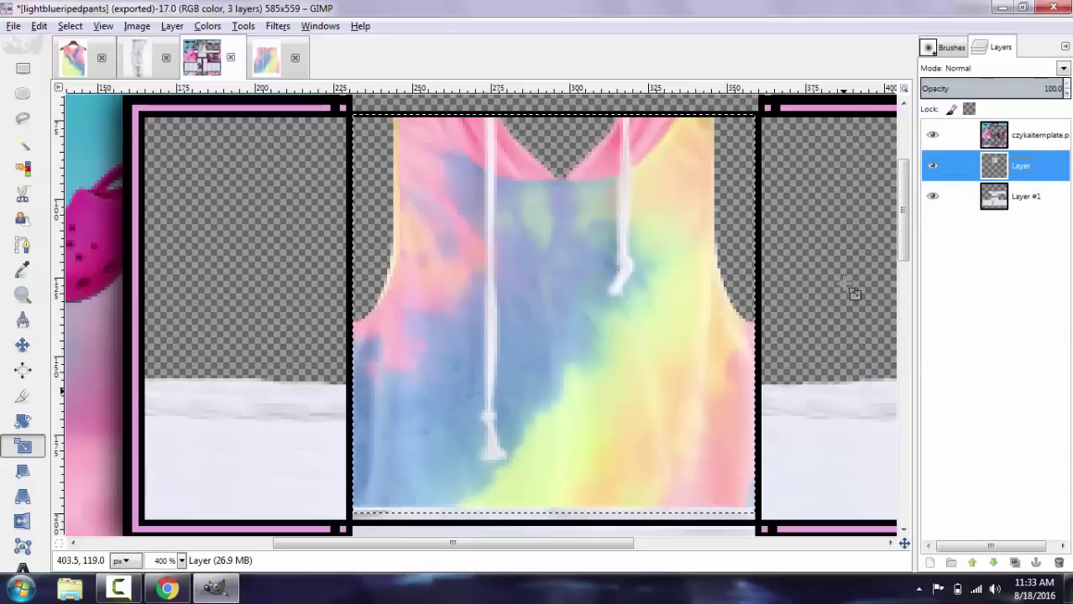
click(592, 499)
drag(554, 513, 567, 380)
click(1025, 365)
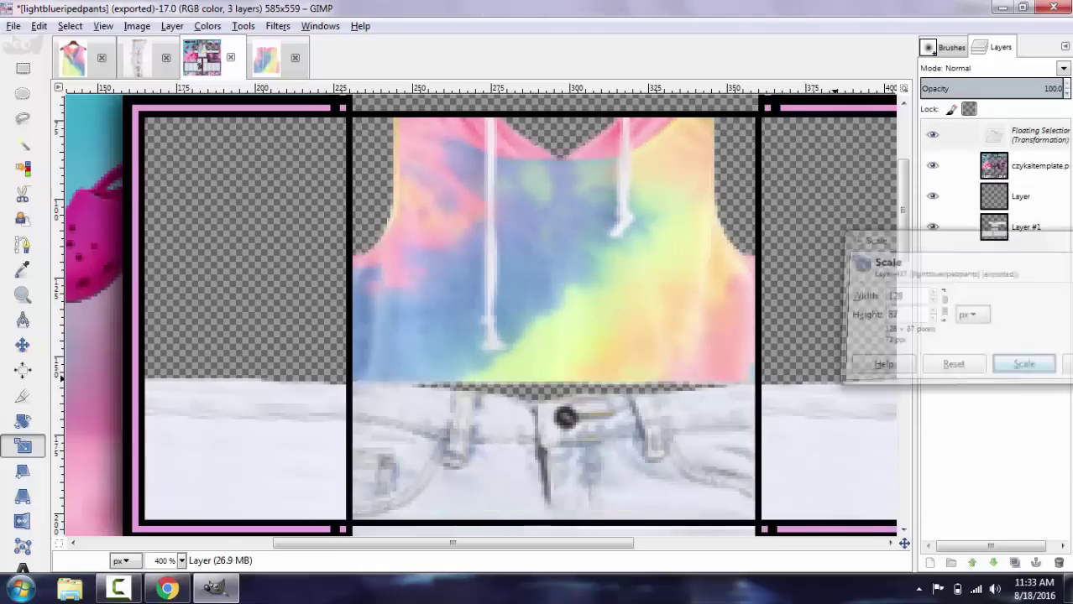
key(r)
click(788, 257)
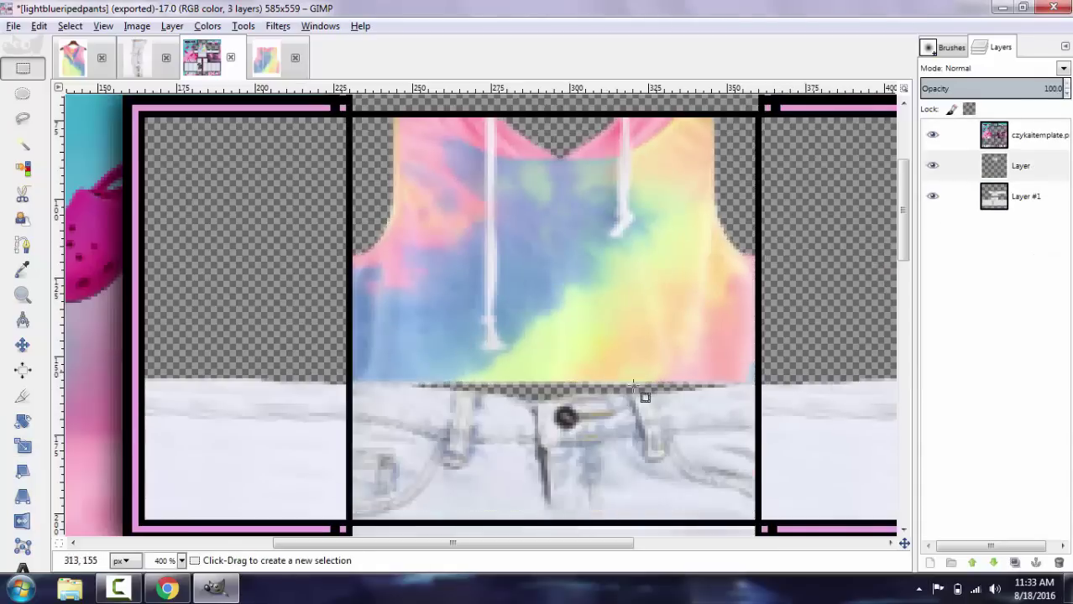
Step: Copy the top's lower-left block below the armhole and place it, mirrored horizontally, in the adjoining left side panel
drag(353, 257, 462, 381)
key(ctrl+c)
key(ctrl+v)
key(m)
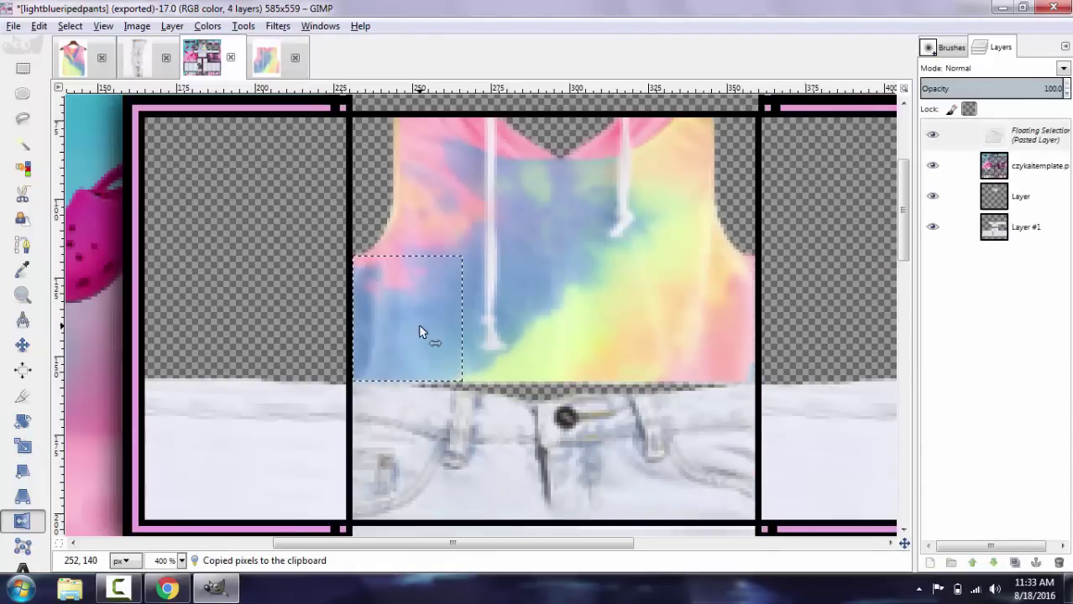
mouse_move(420, 324)
mouse_down()
mouse_move(186, 323)
mouse_move(215, 323)
mouse_up()
Step: Fill the rest of the left side panel with a mirrored copy of the tie-dye block, without a gap, and anchor it
key(shift+e)
drag(252, 260, 252, 376)
key(r)
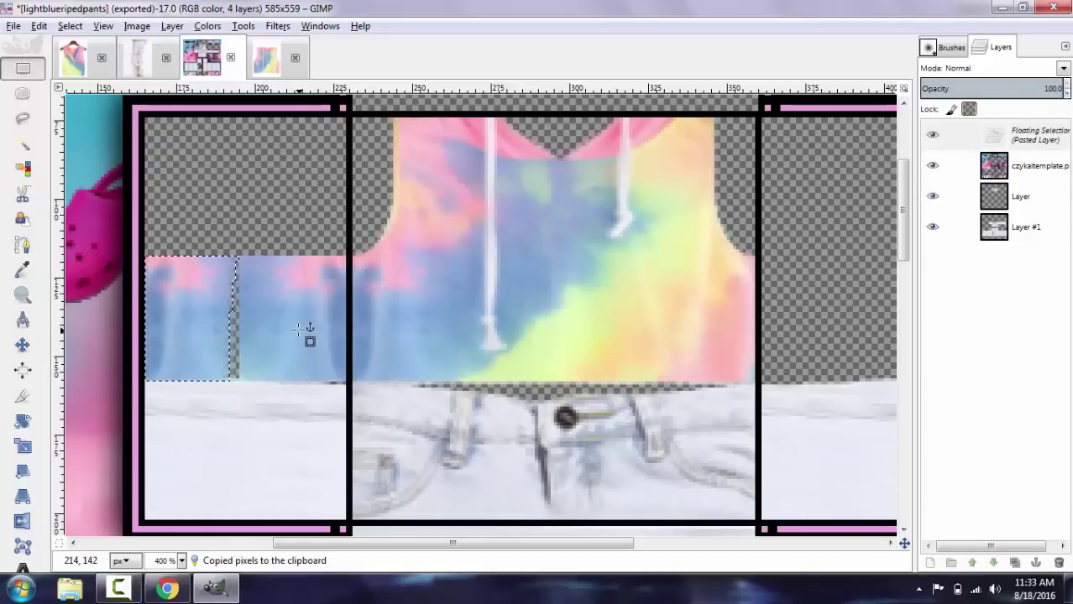
key(ctrl+z)
key(shift+e)
key(r)
click(335, 315)
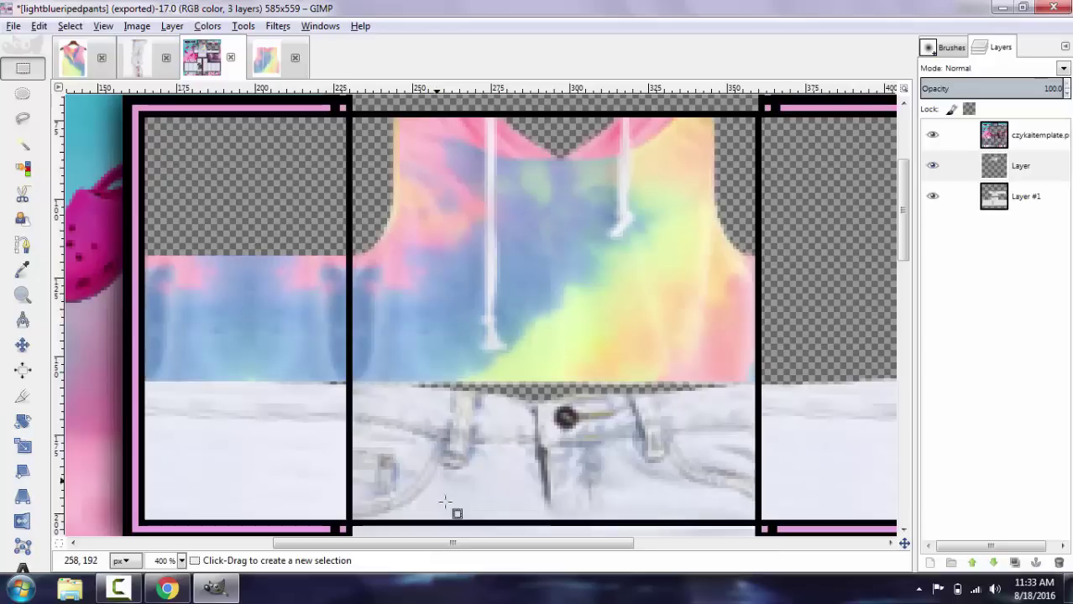
Step: Copy the top's lower-right block below the armhole and place it, mirrored horizontally, in the adjoining right side panel
drag(451, 544, 500, 544)
drag(640, 256, 456, 378)
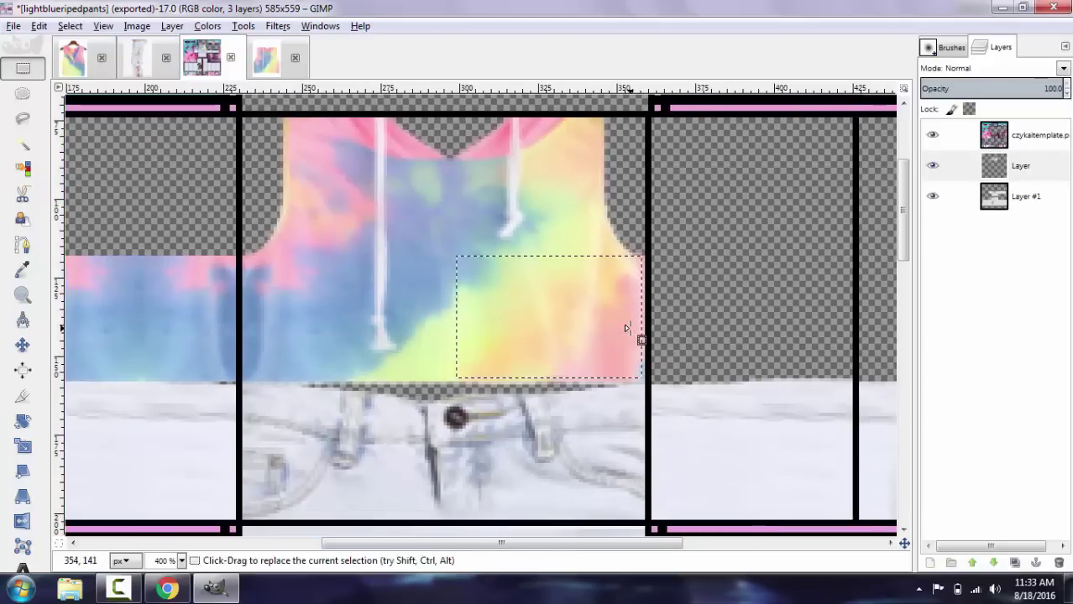
key(ctrl+c)
key(ctrl+v)
key(m)
drag(537, 311, 761, 319)
Step: Complete the right side panel with a mirrored copy of its inner half and anchor it
key(r)
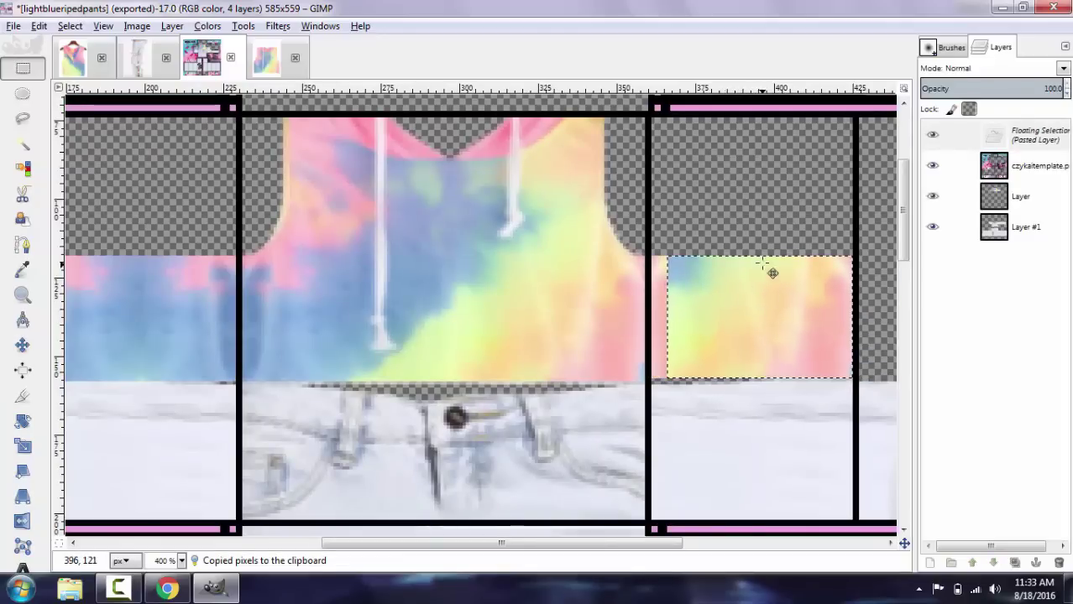
drag(756, 225, 871, 431)
click(805, 473)
click(805, 472)
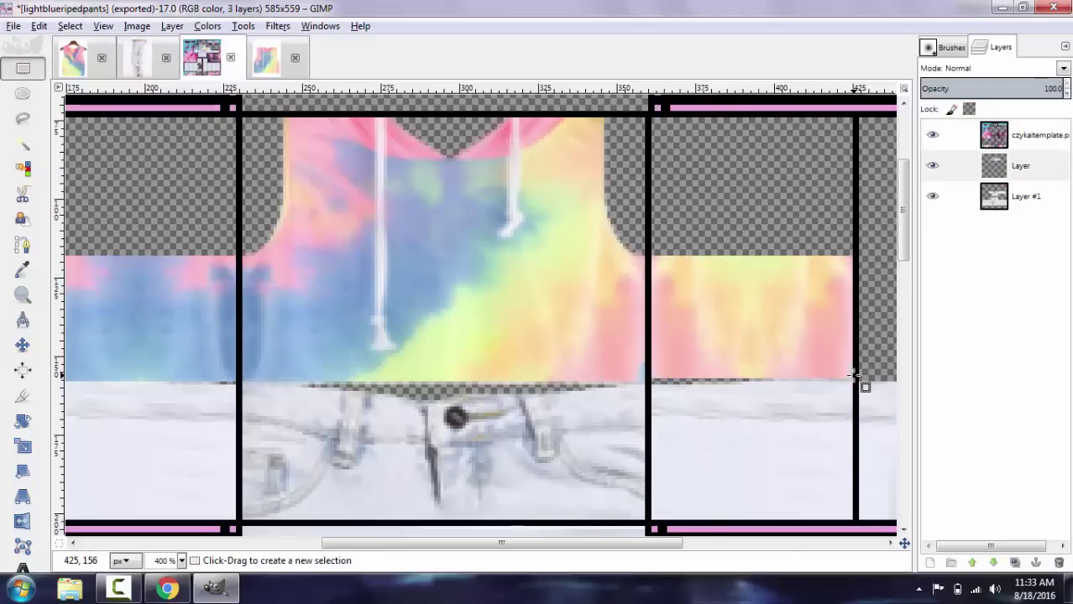
Step: Cut off the uneven strip along the top's hem across the front and both side panels
drag(854, 374, 66, 480)
key(ctrl+x)
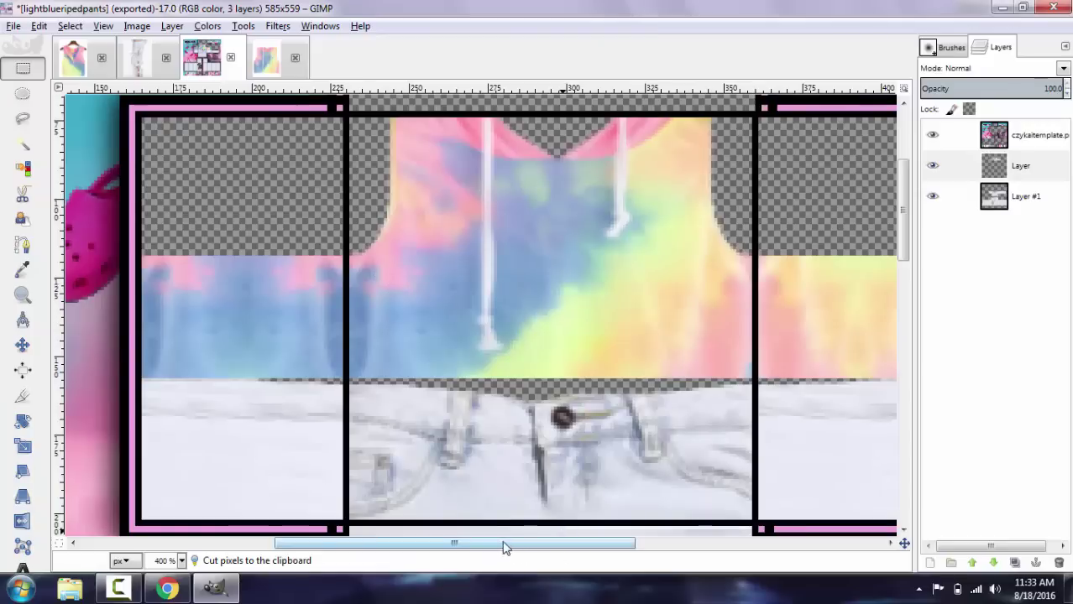
Step: Copy the finished torso front top, paste it flipped horizontally onto the torso back panel, and anchor it
drag(504, 548, 616, 543)
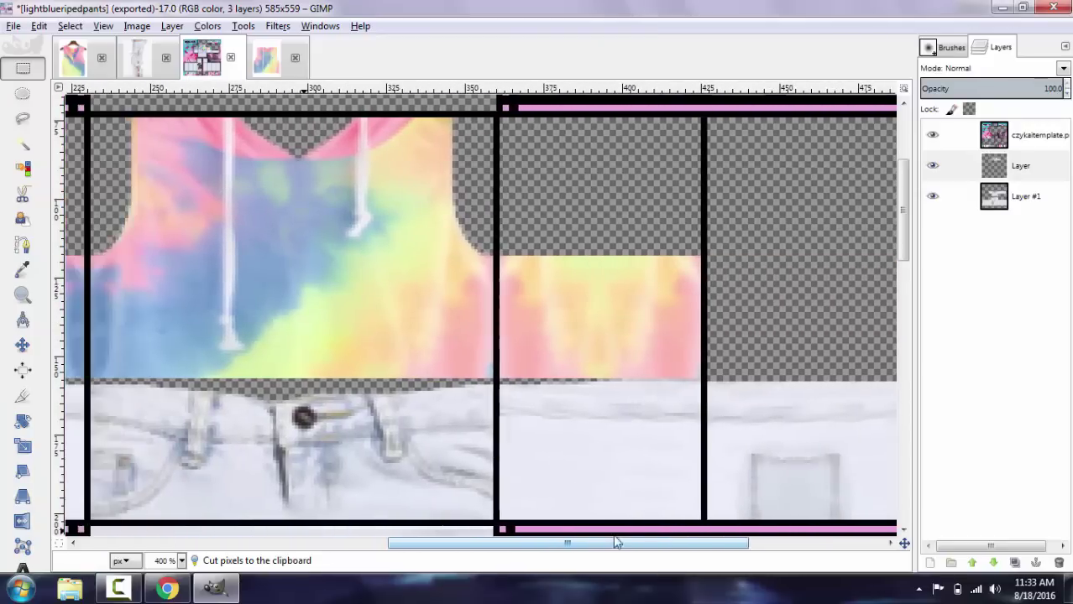
drag(90, 118, 495, 378)
key(ctrl+c)
key(ctrl+v)
drag(316, 298, 608, 298)
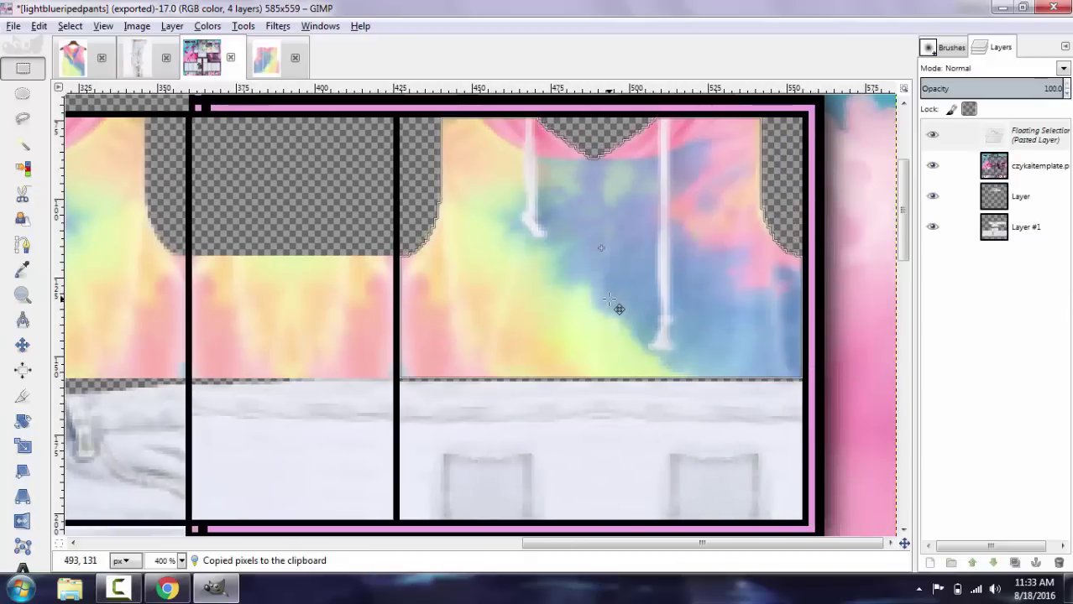
key(e)
click(572, 434)
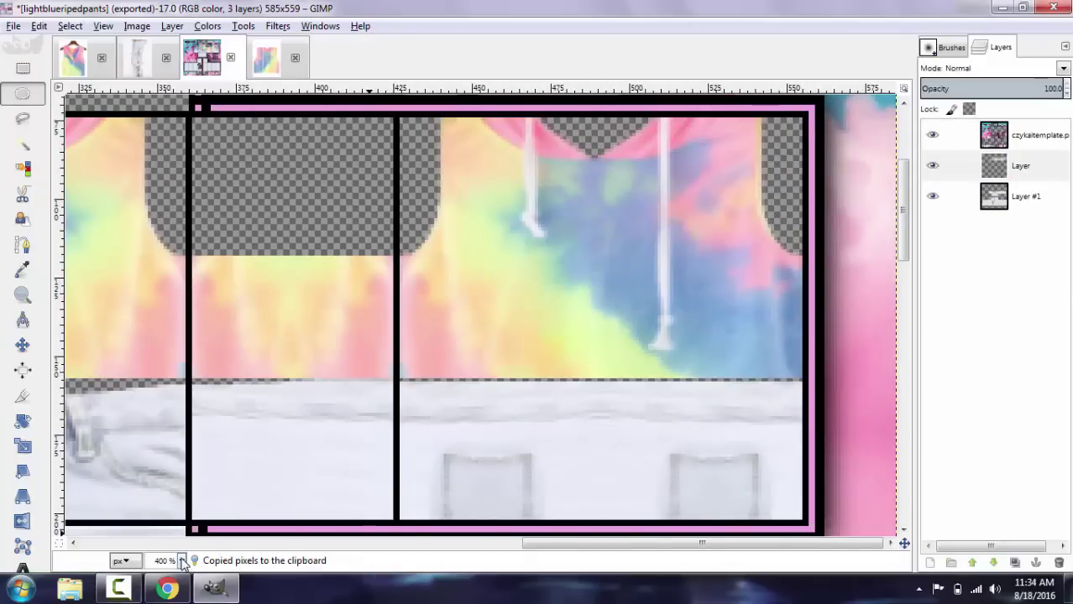
Step: Paint over the middle of the long drawstring on the back panel with the neighbouring blue at 800% zoom
click(182, 561)
click(175, 450)
click(183, 561)
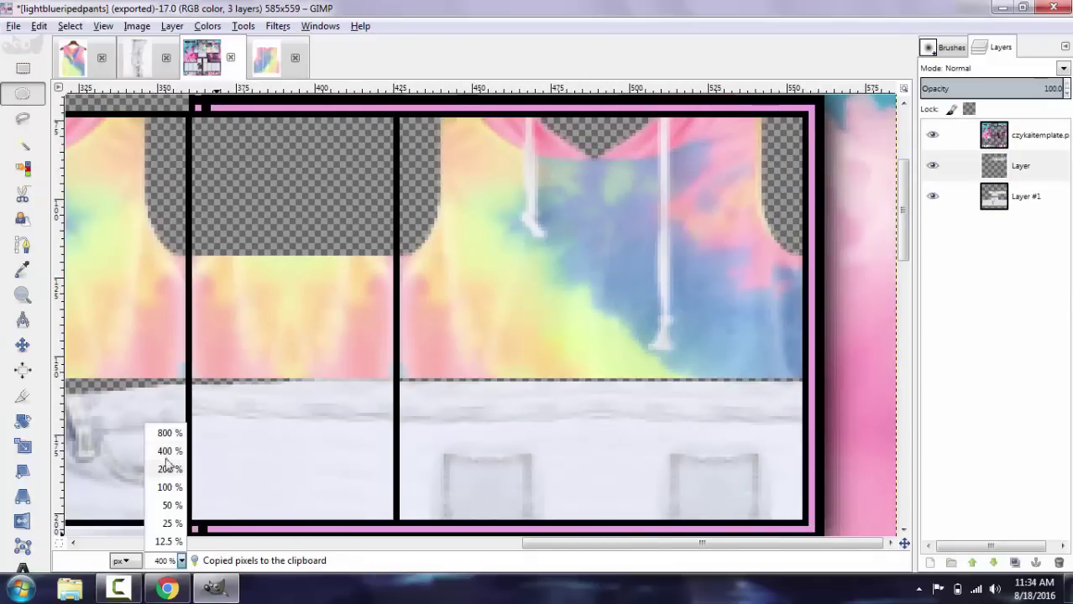
click(168, 432)
scroll(550, 390, up, 5)
drag(636, 545, 720, 547)
scroll(502, 354, down, 3)
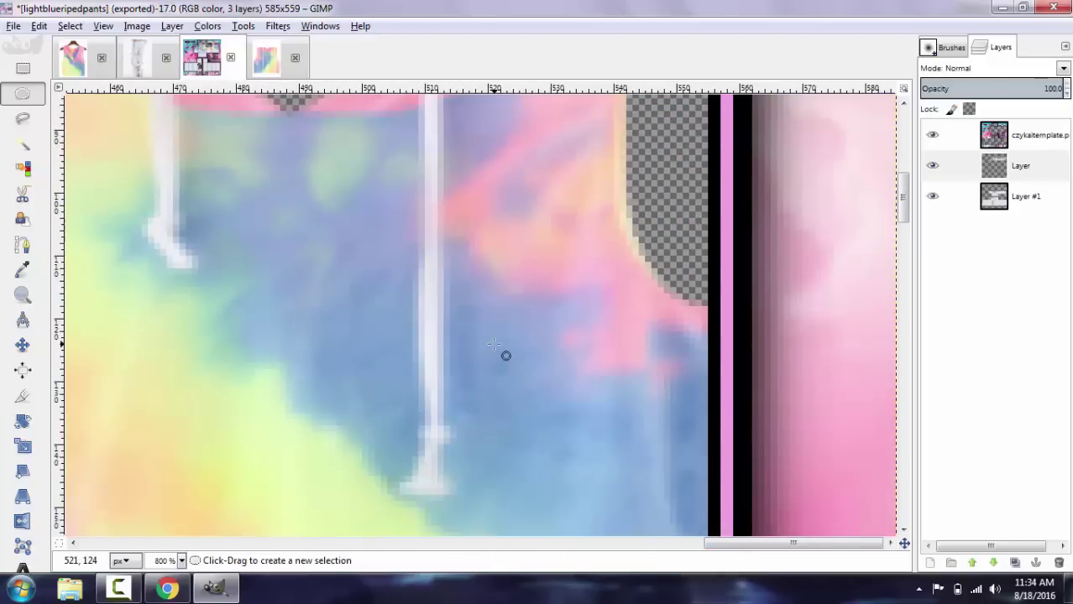
key(o)
key(p)
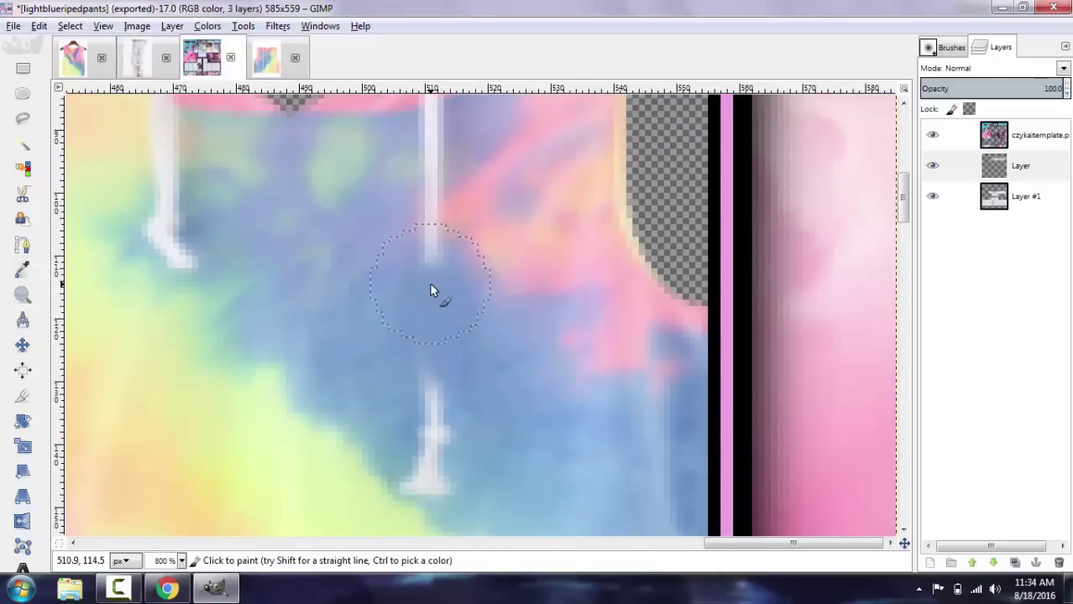
Step: Sample the blue beside the long drawstring's knot and paint over the drawstring's lower end
key(o)
click(478, 474)
key(p)
mouse_move(447, 474)
mouse_down()
mouse_move(421, 439)
mouse_move(429, 419)
mouse_up()
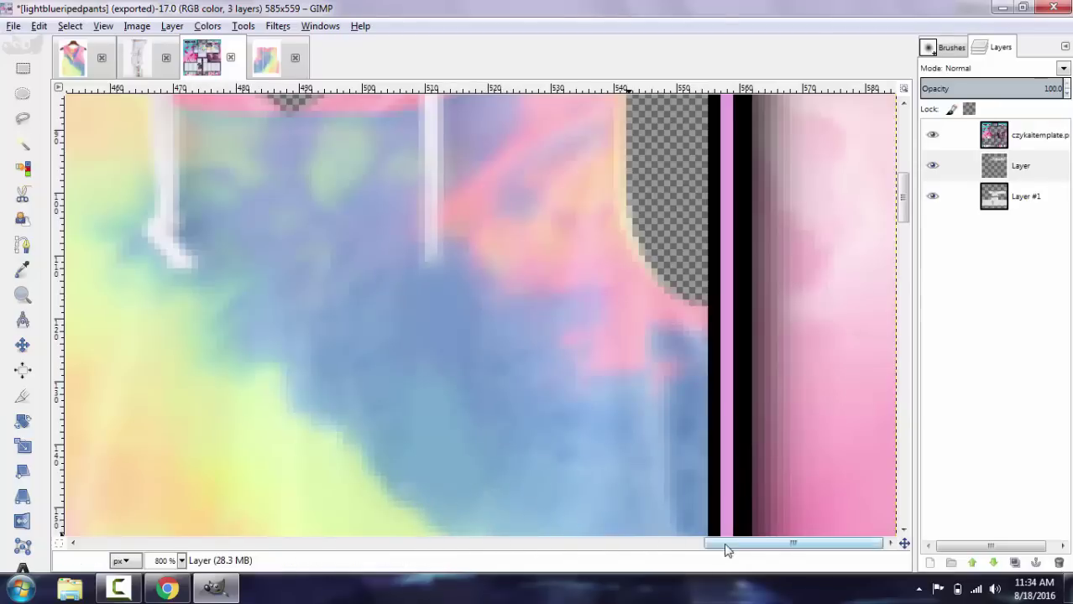
Step: Paint over the short drawstring's knot and the stretch above it with colours sampled from the surrounding fabric
drag(725, 544, 643, 544)
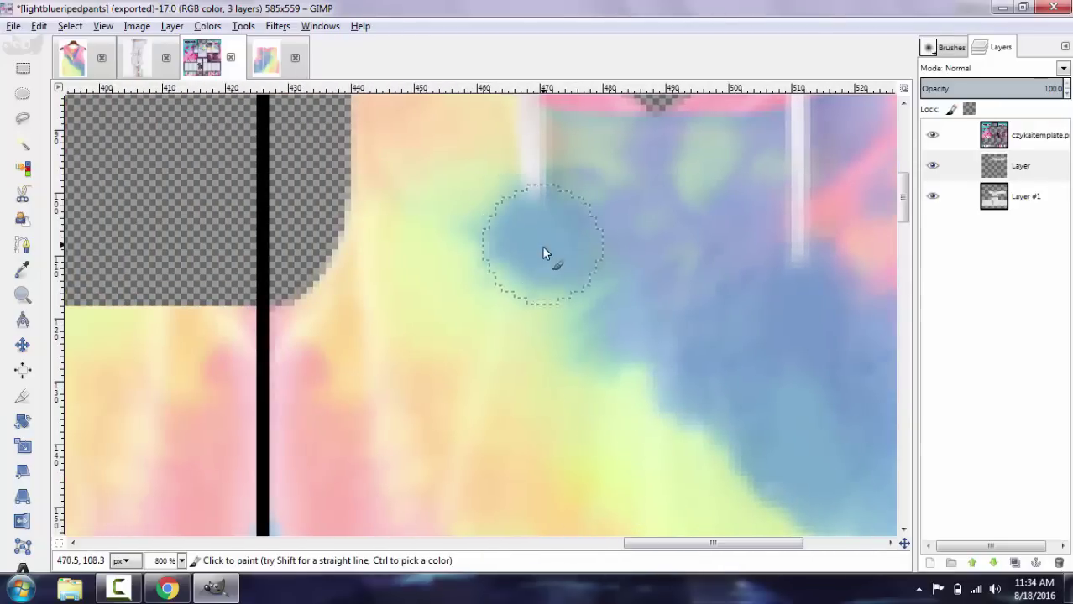
key(o)
click(580, 149)
key(p)
click(580, 154)
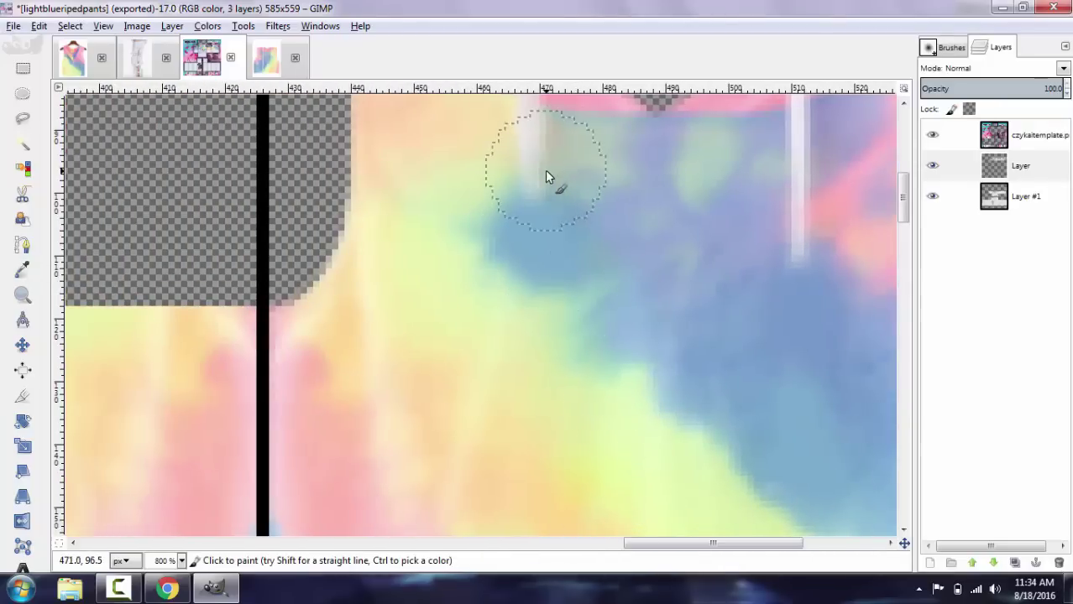
Step: Sample the hood's pink and paint over the V-neck opening on the back panel
scroll(647, 277, up, 2)
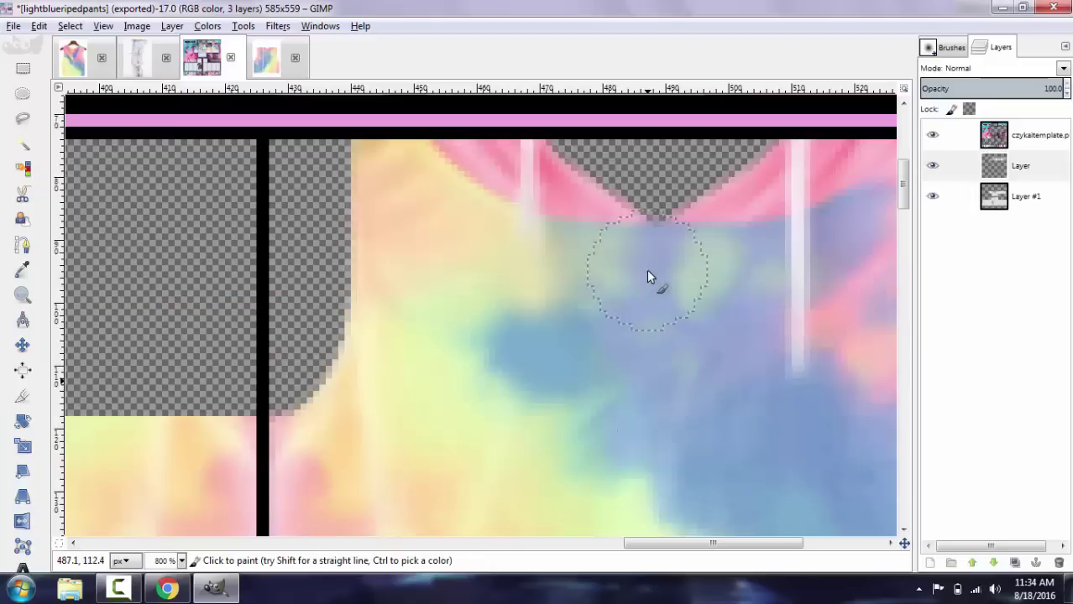
ctrl+click(575, 179)
click(537, 184)
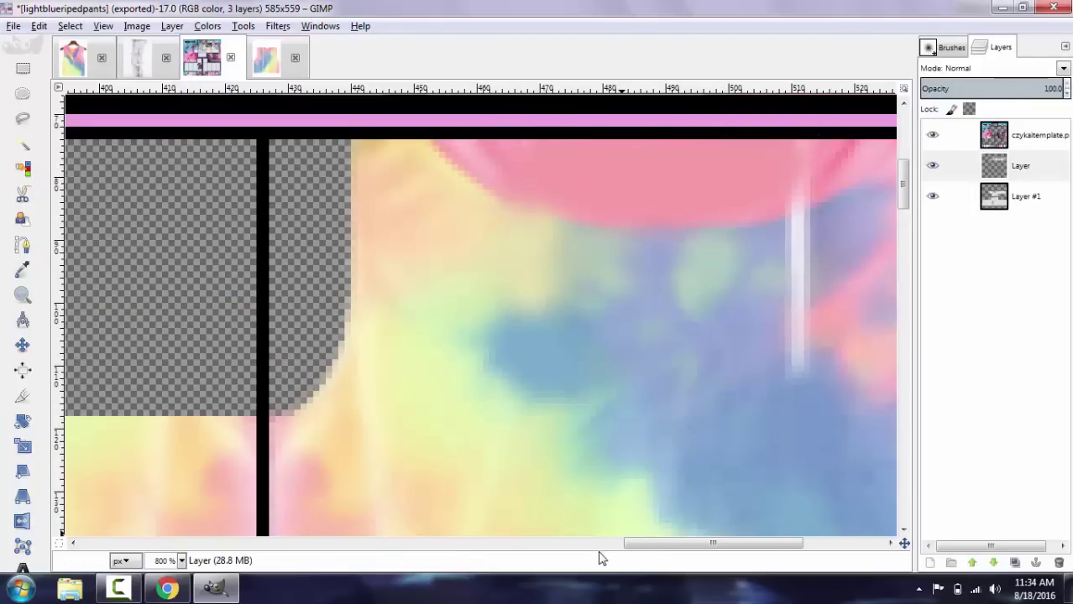
Step: Paint over the rest of the long drawstring with purple and pink sampled from the fabric beside it
scroll(702, 387, right, 3)
ctrl+click(555, 240)
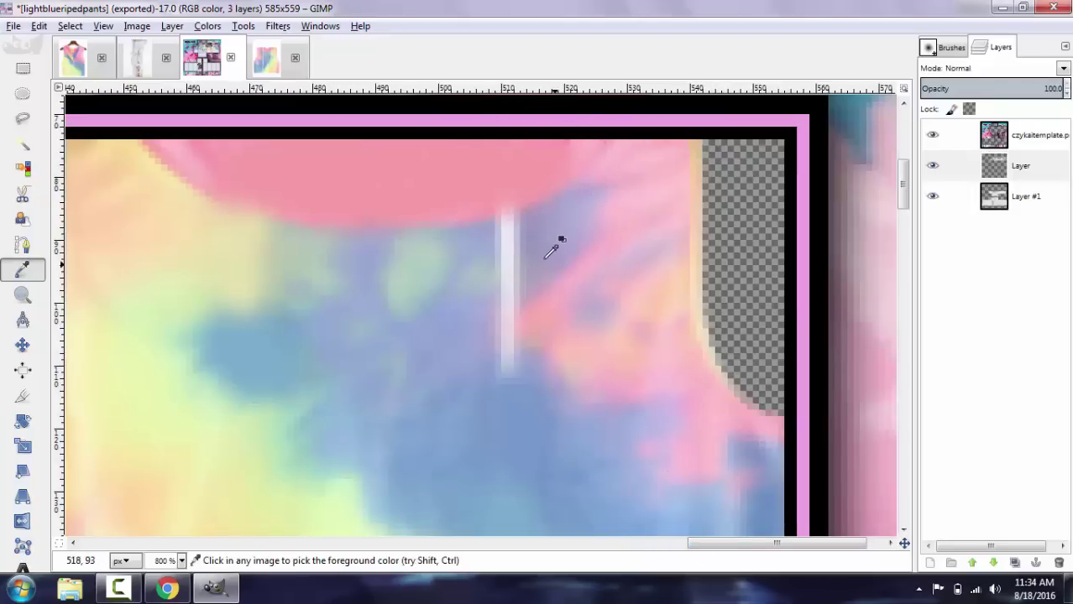
click(511, 243)
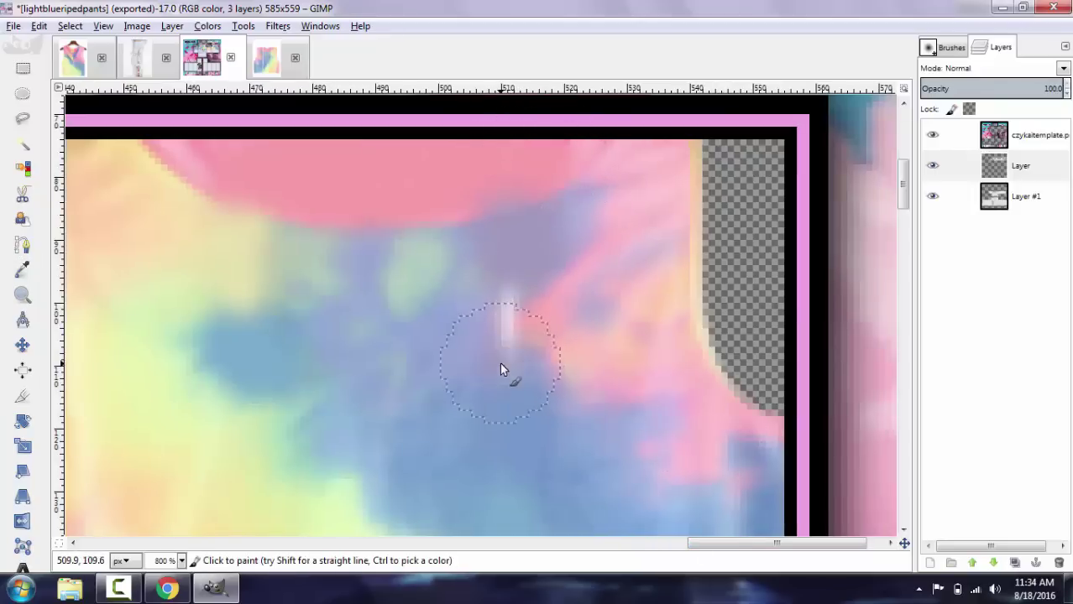
ctrl+click(525, 269)
click(512, 317)
Step: Smudge the painted-over patches on the back panel to blend them, and review the result at 400% zoom
key(f)
key(s)
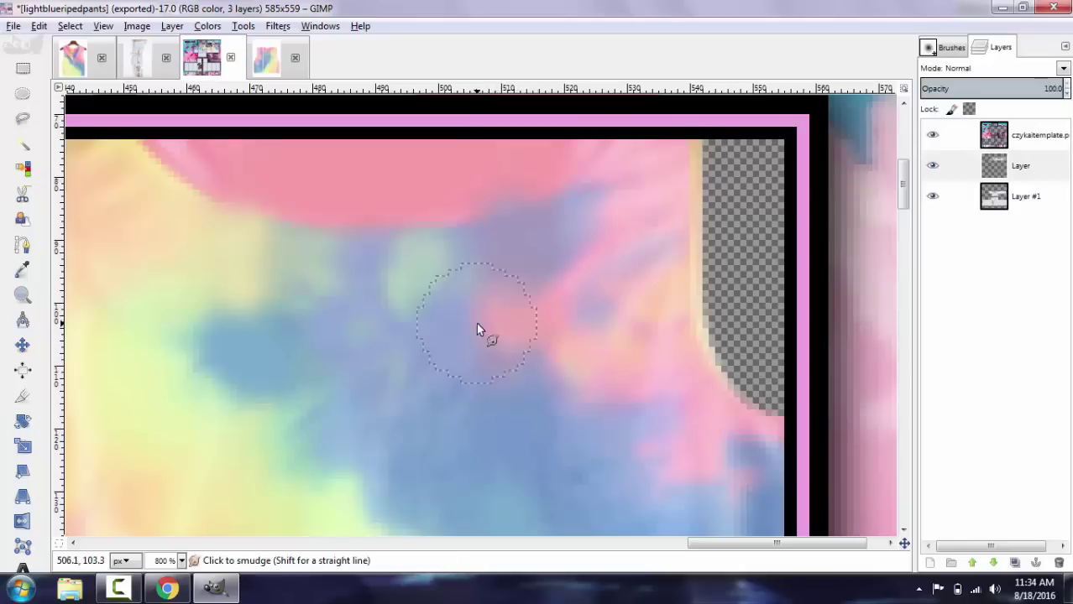
drag(476, 322, 376, 454)
click(181, 561)
click(165, 448)
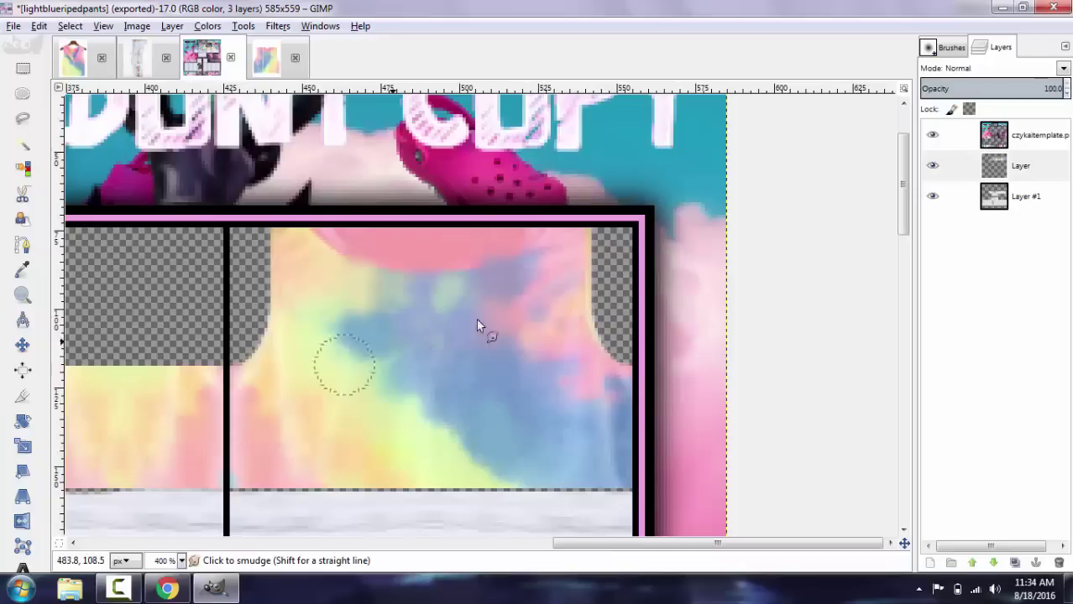
scroll(520, 369, up, 3)
key(r)
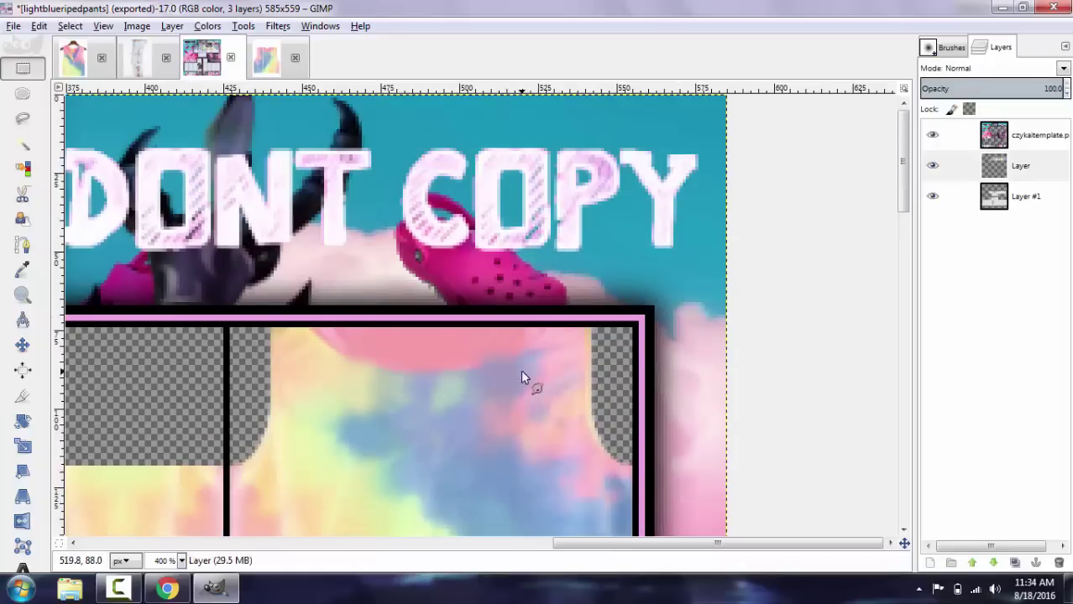
scroll(524, 439, down, 3)
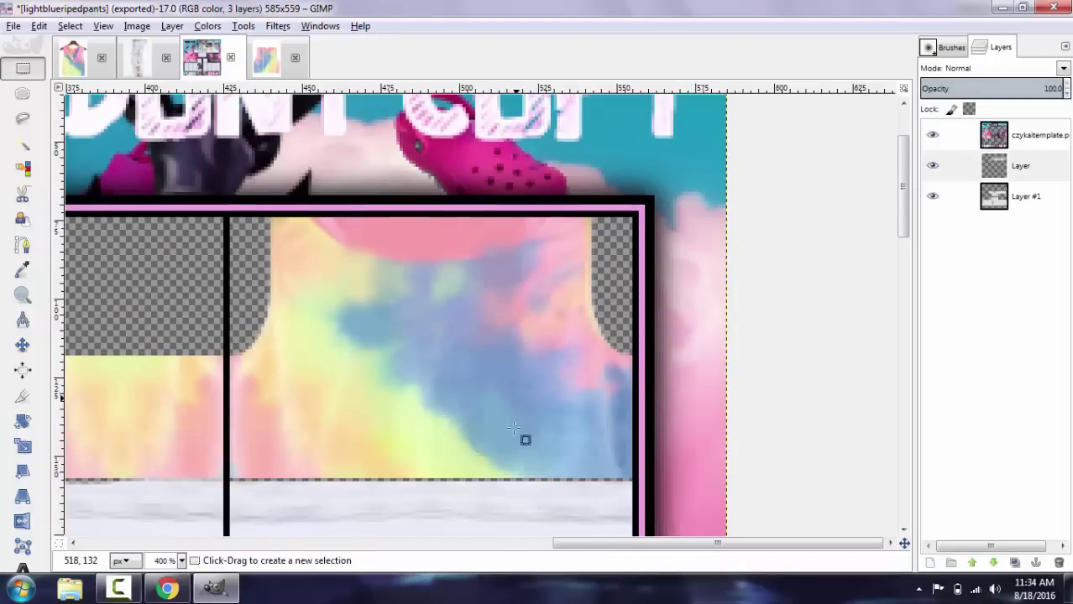
Step: Switch to the back-view photo of the top, outline its hood with a freehand selection, and copy it
click(72, 56)
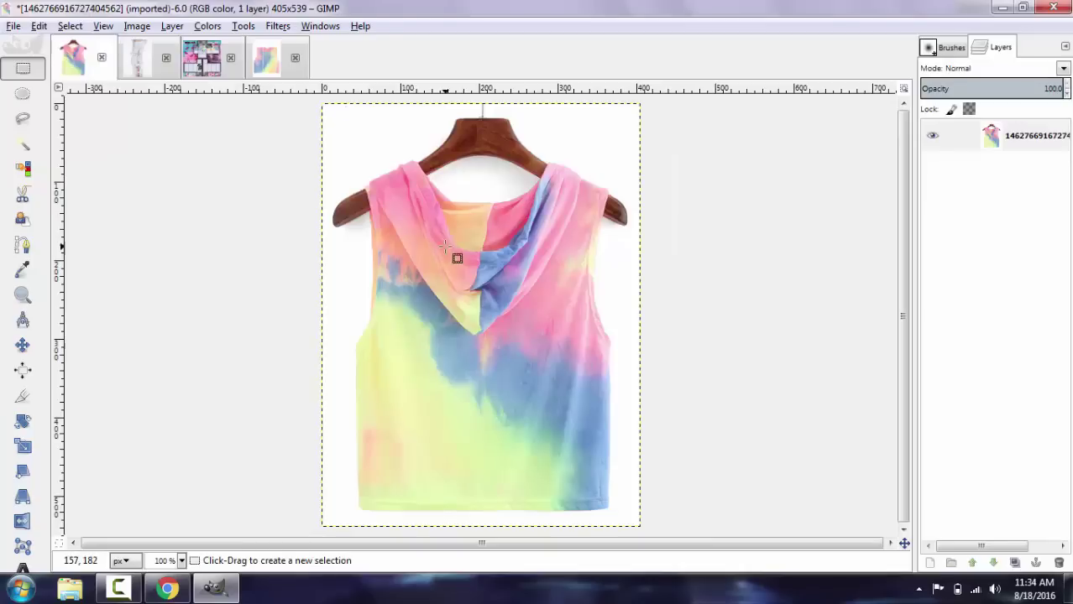
key(f)
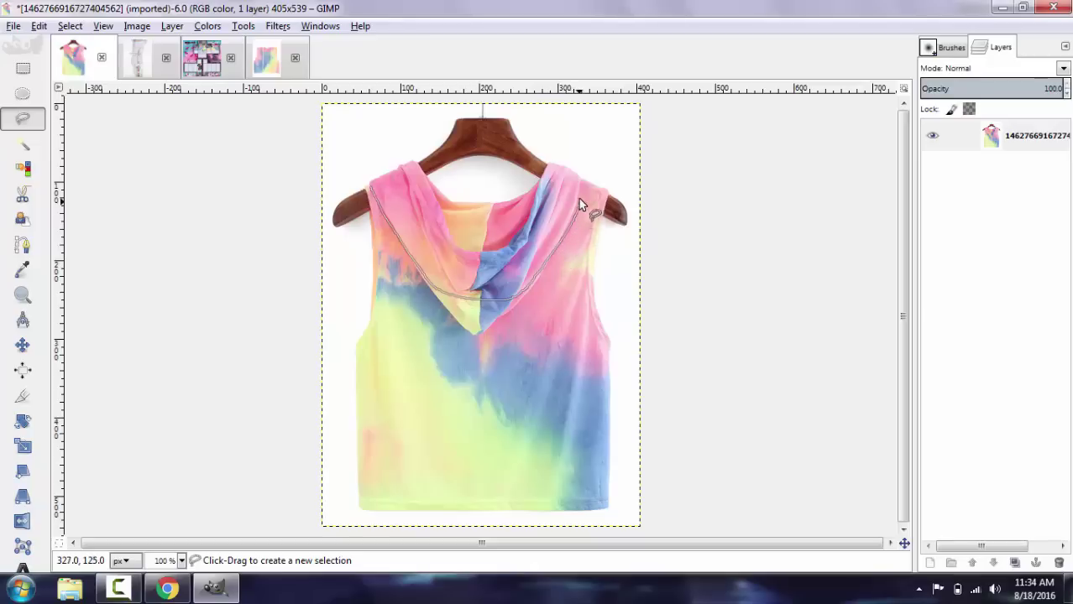
click(380, 188)
key(ctrl+c)
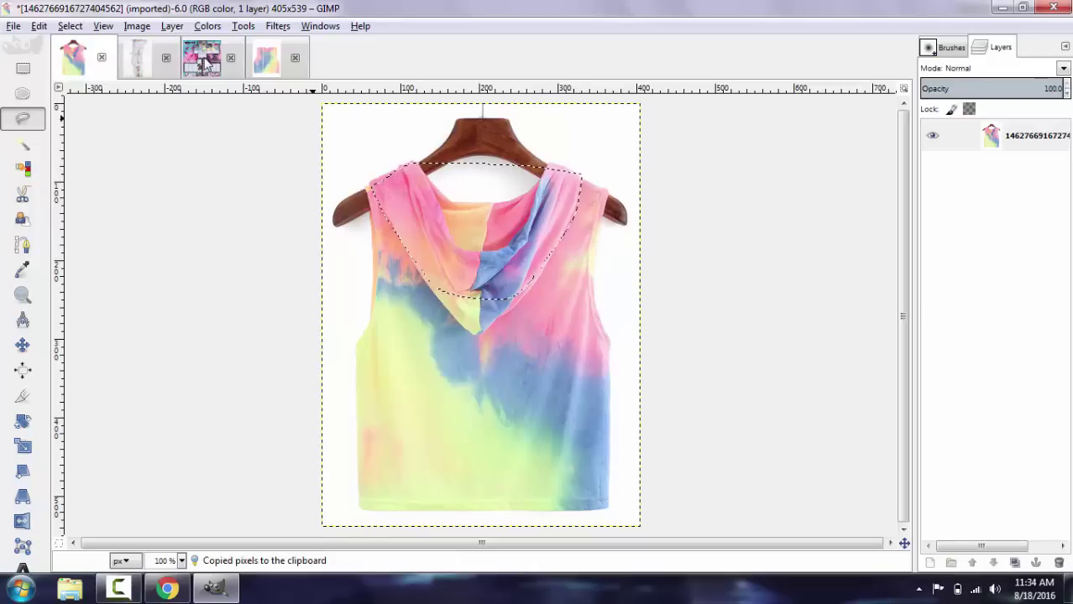
Step: Clear the photo to full transparency, paste the copied hood into it, and anchor it
key(r)
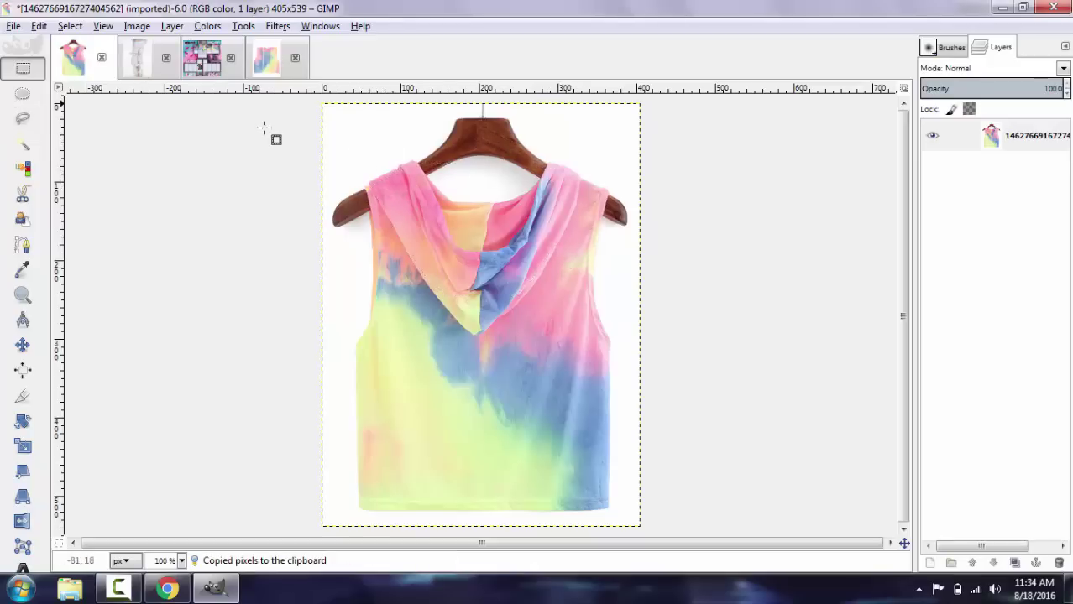
key(Delete)
click(208, 28)
click(277, 326)
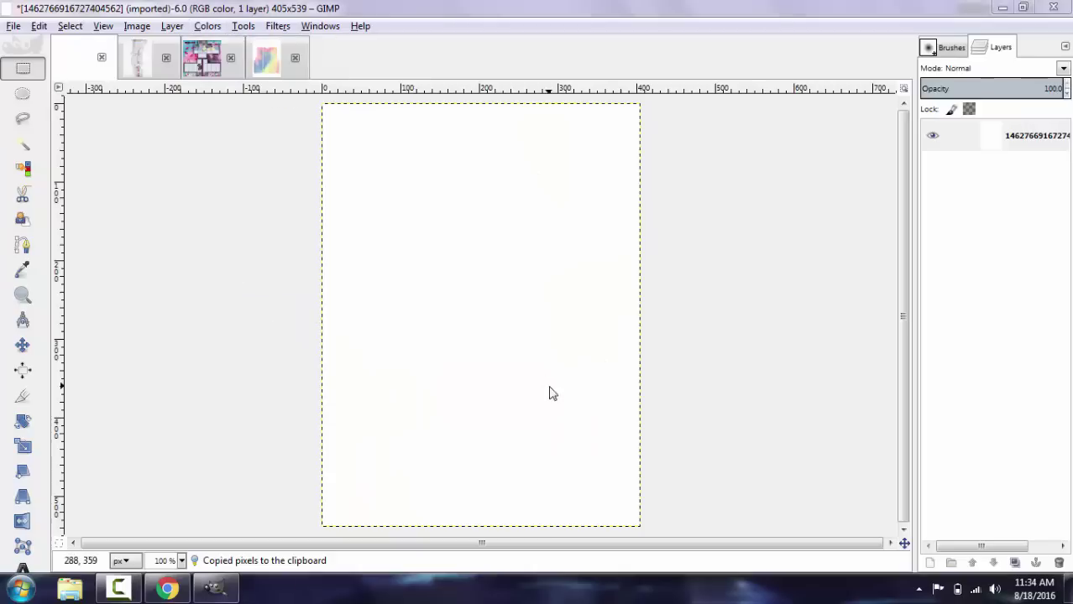
click(546, 448)
key(ctrl+v)
click(517, 204)
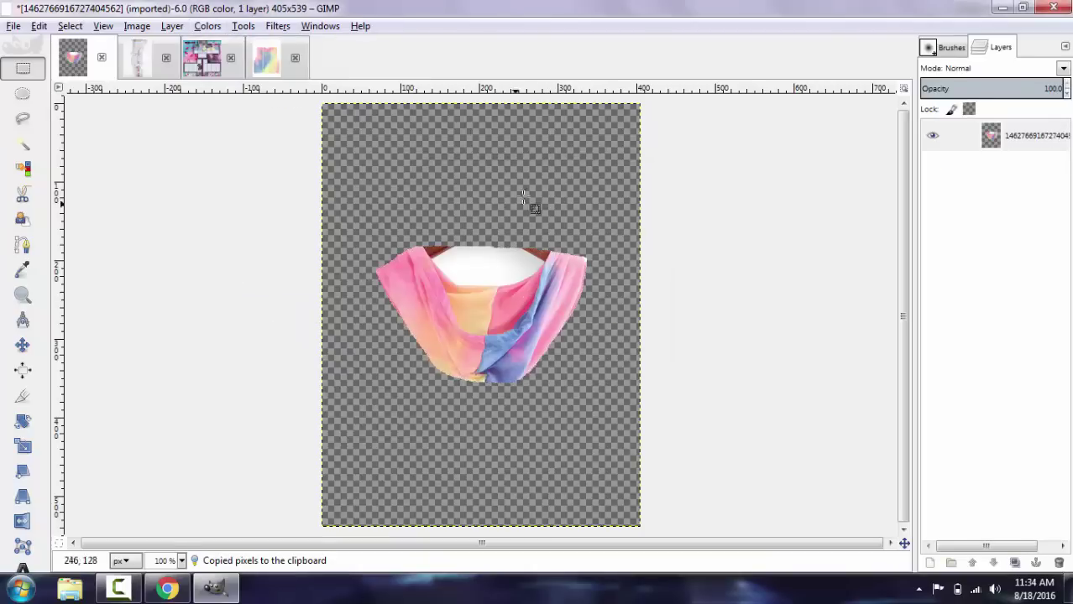
Step: Cut away the top strip of the hood with a rectangular selection, removing the hanger and leaving a straight upper edge
click(181, 561)
click(169, 451)
click(181, 561)
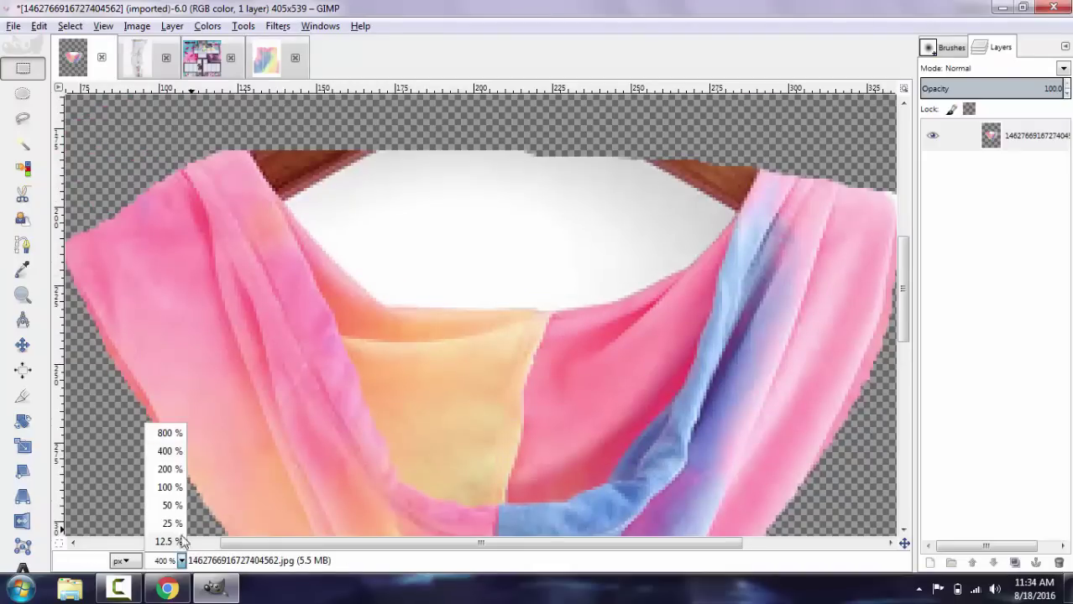
click(170, 469)
drag(198, 229, 746, 285)
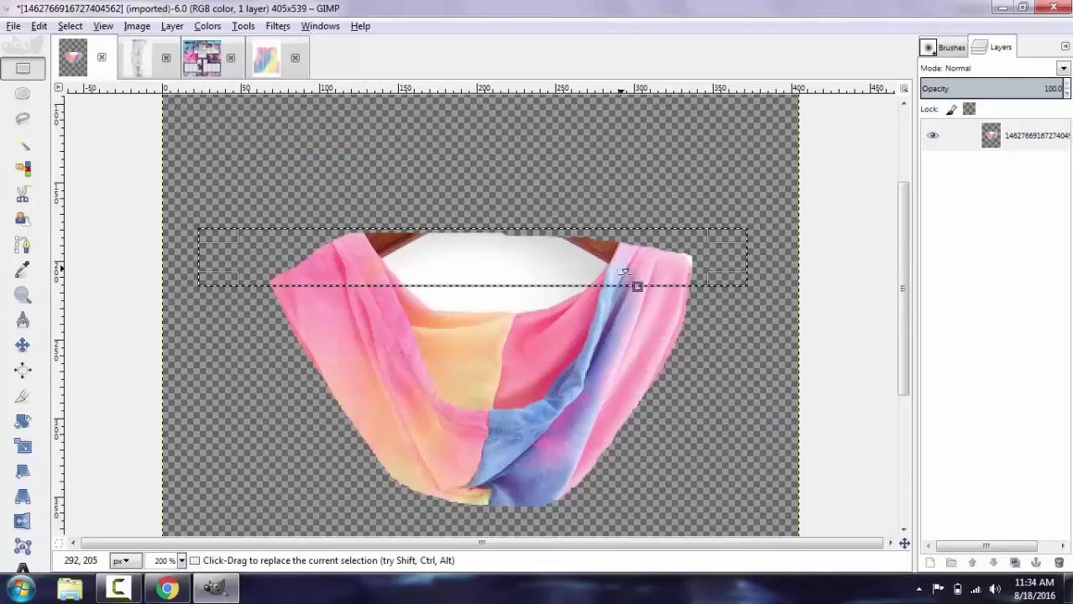
key(ctrl+x)
Step: Select the white area inside the hood's neck opening with Fuzzy Select and delete it
key(u)
click(470, 309)
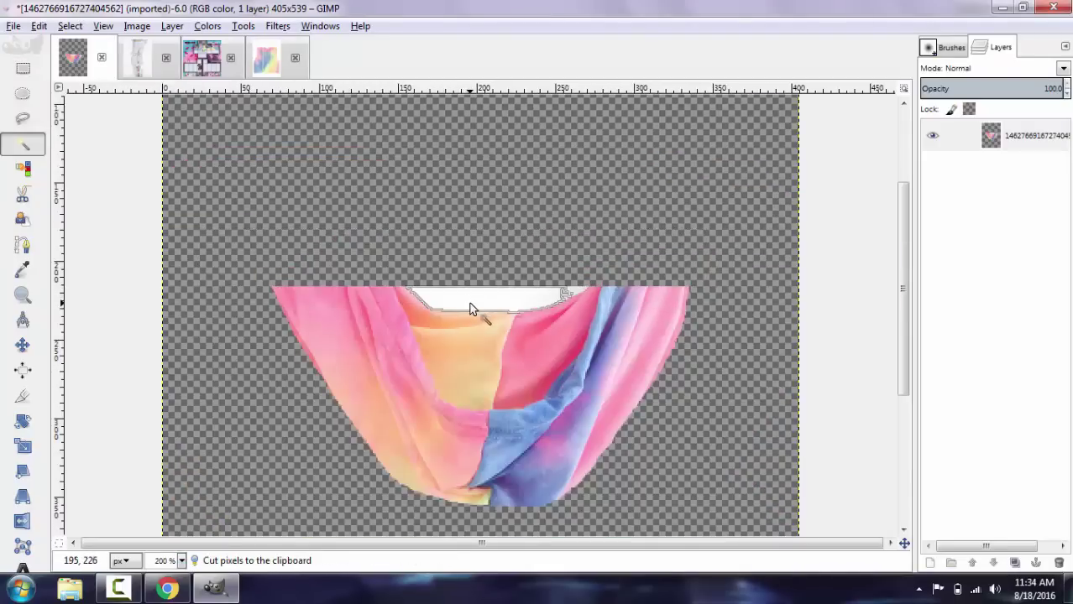
key(Delete)
key(r)
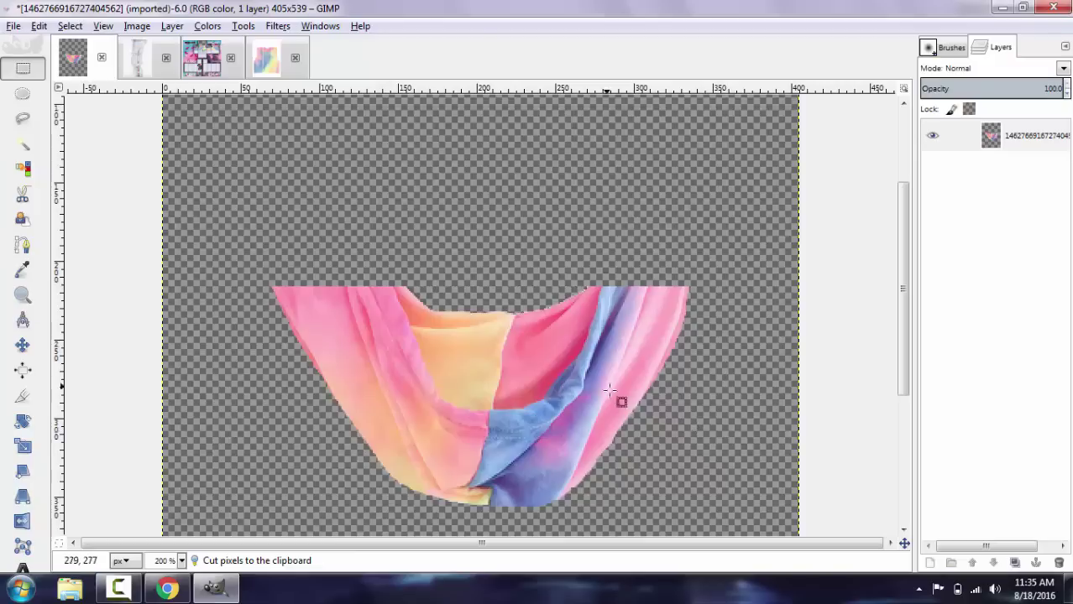
Step: Add a drop shadow to the hood cutout and copy the visible result, hood and shadow together
scroll(609, 390, down, 3)
click(285, 26)
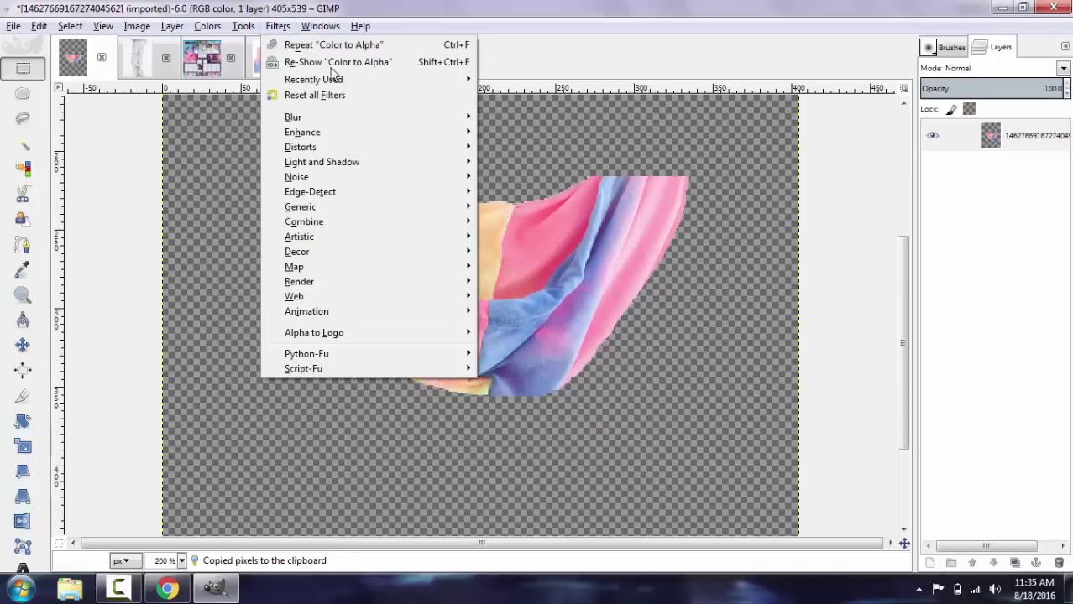
mouse_move(415, 171)
click(529, 243)
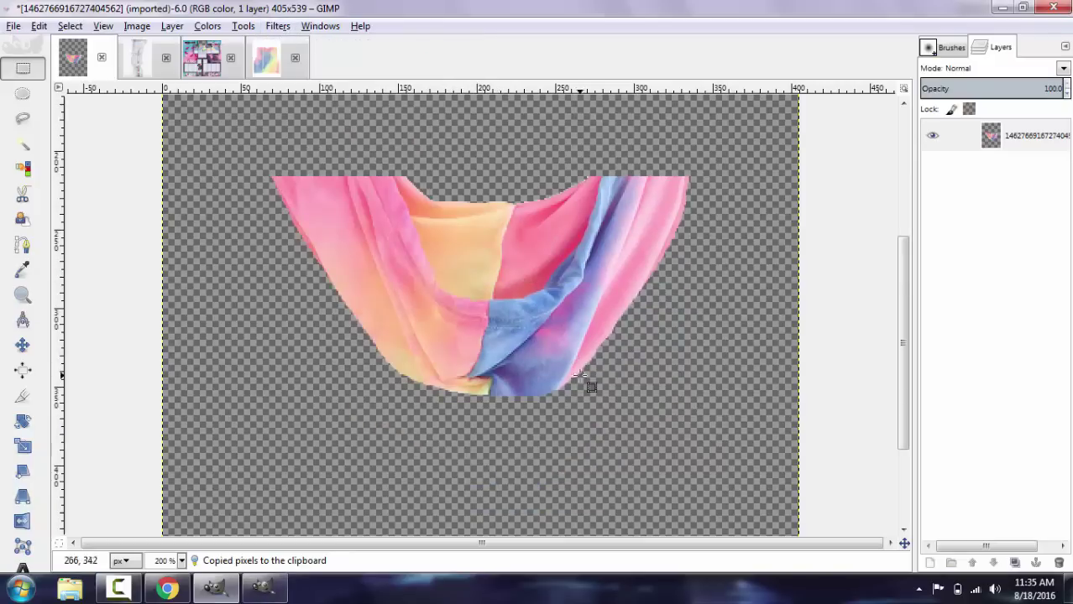
click(263, 590)
key(Return)
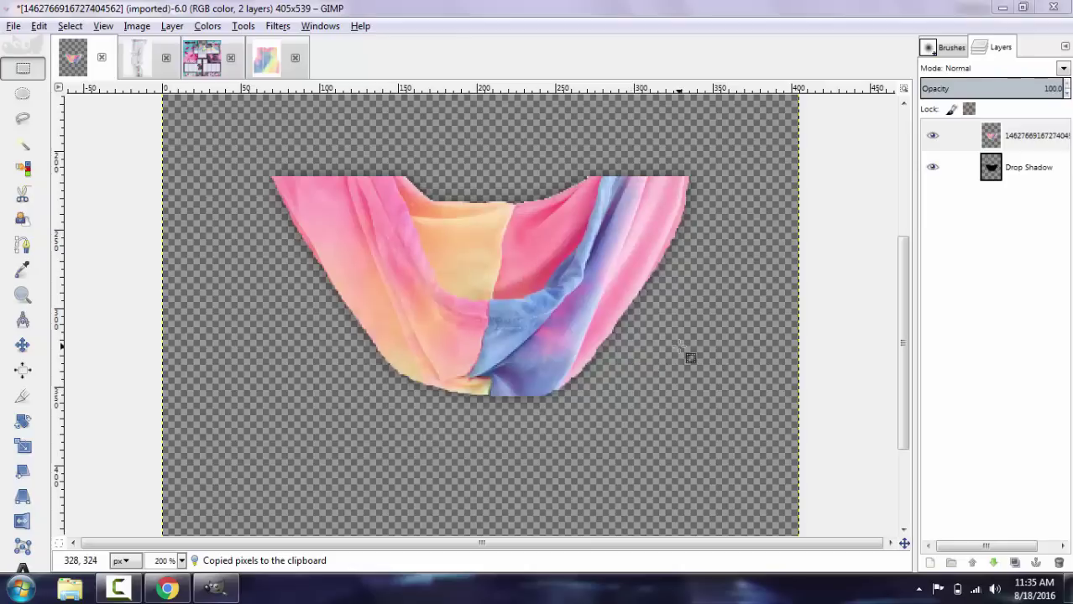
right_click(454, 246)
mouse_move(514, 269)
click(612, 327)
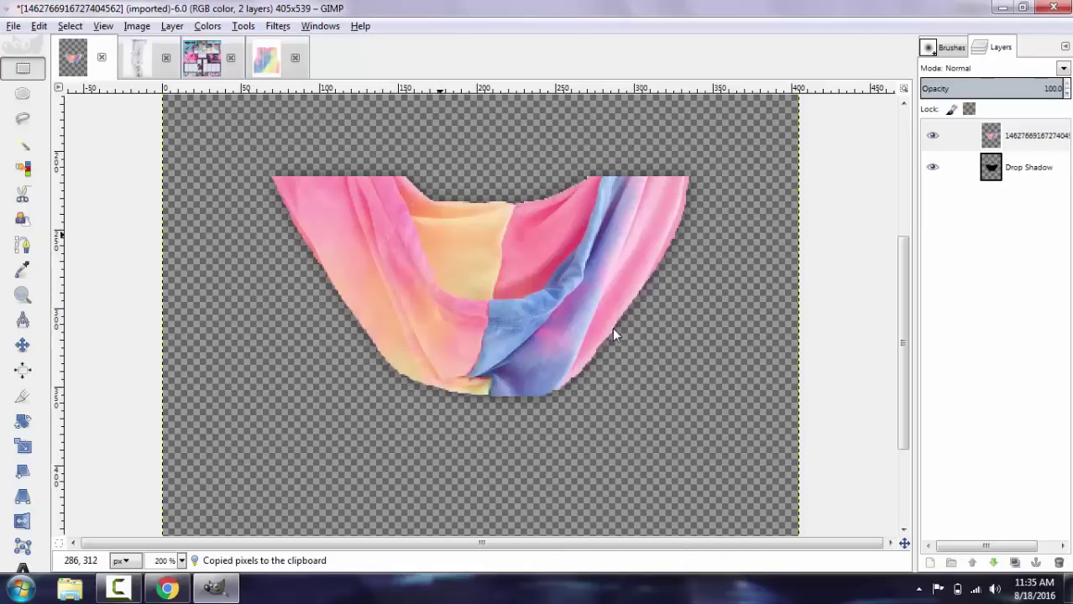
Step: Undo the hood edits in the photo back to its opaque state, and clear the layer to plain white
key(ctrl+z)
key(ctrl+z)
key(ctrl+z)
key(ctrl+z)
key(ctrl+z)
key(Delete)
key(ctrl+v)
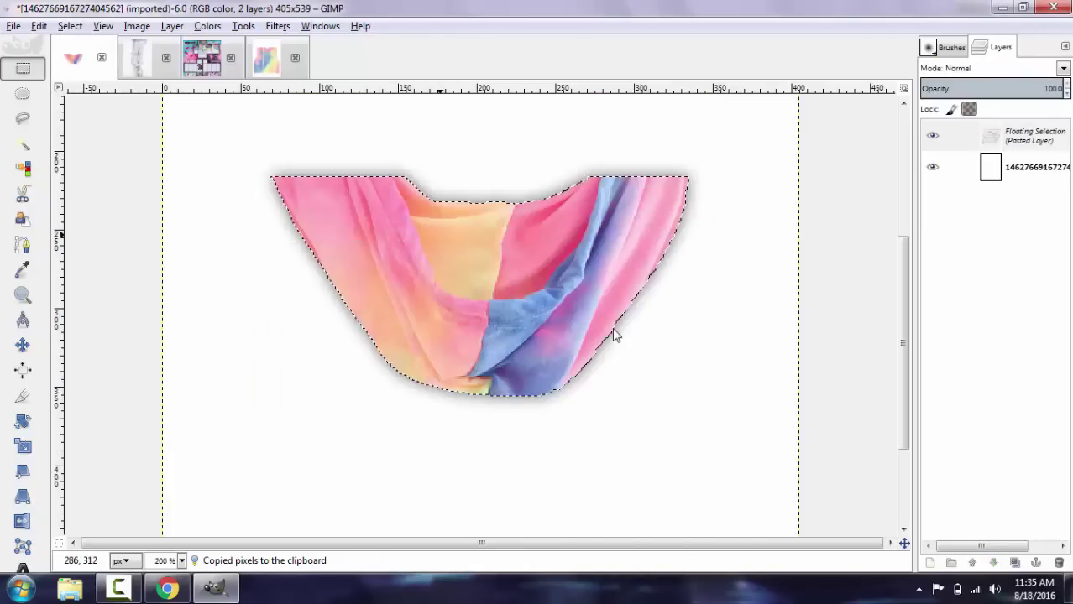
key(ctrl+z)
Step: Turn the white canvas transparent with Color to Alpha, and paste and anchor the shadowed hood in it
click(202, 28)
click(282, 324)
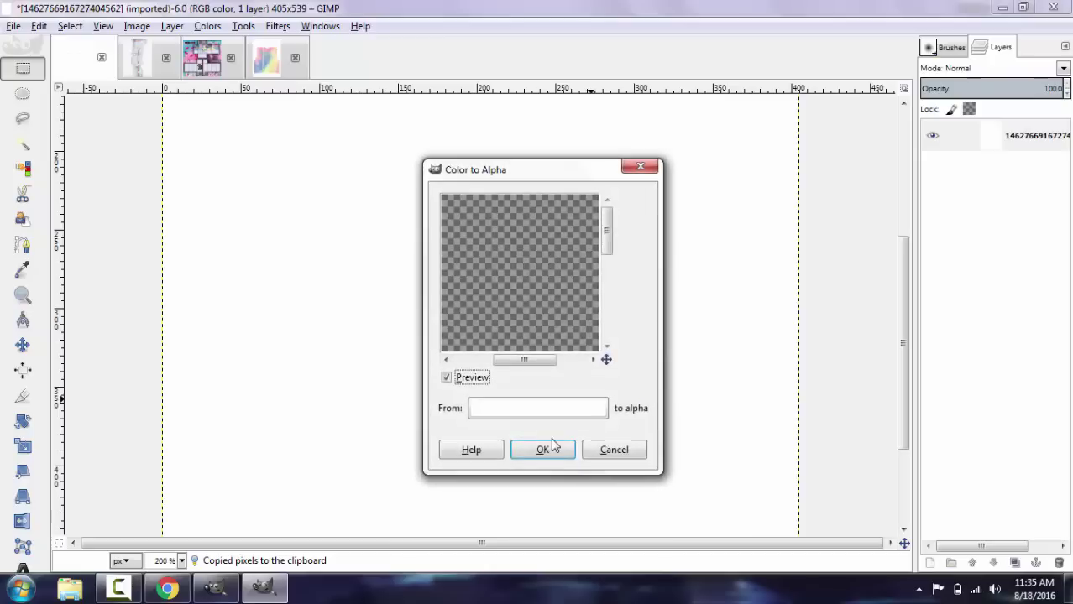
click(549, 447)
click(706, 276)
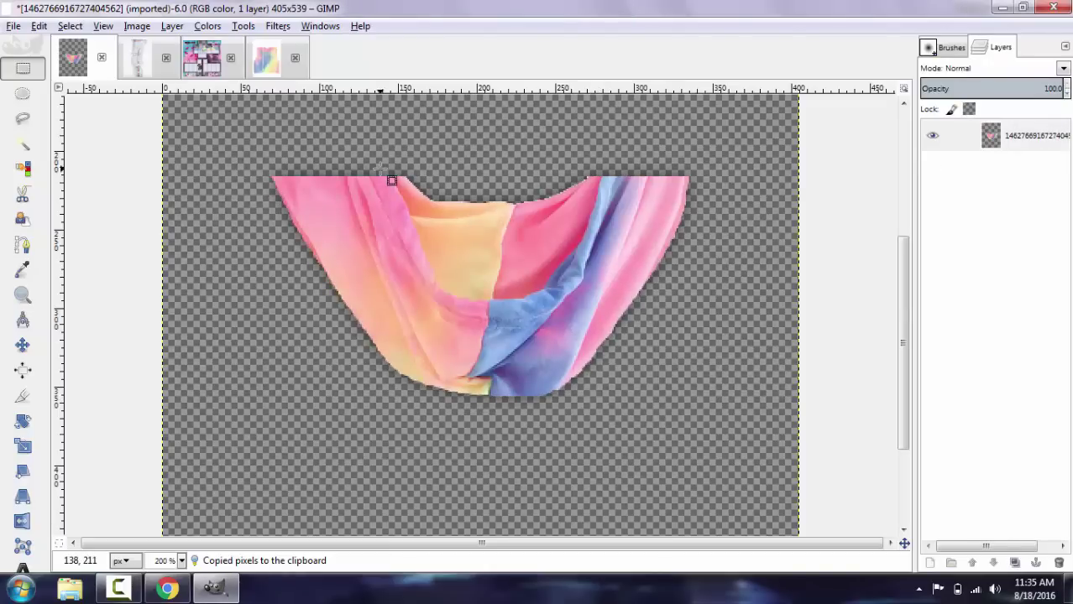
Step: Copy the whole shadowed hood image and paste it into the clothing template
key(ctrl+a)
key(ctrl+c)
click(202, 57)
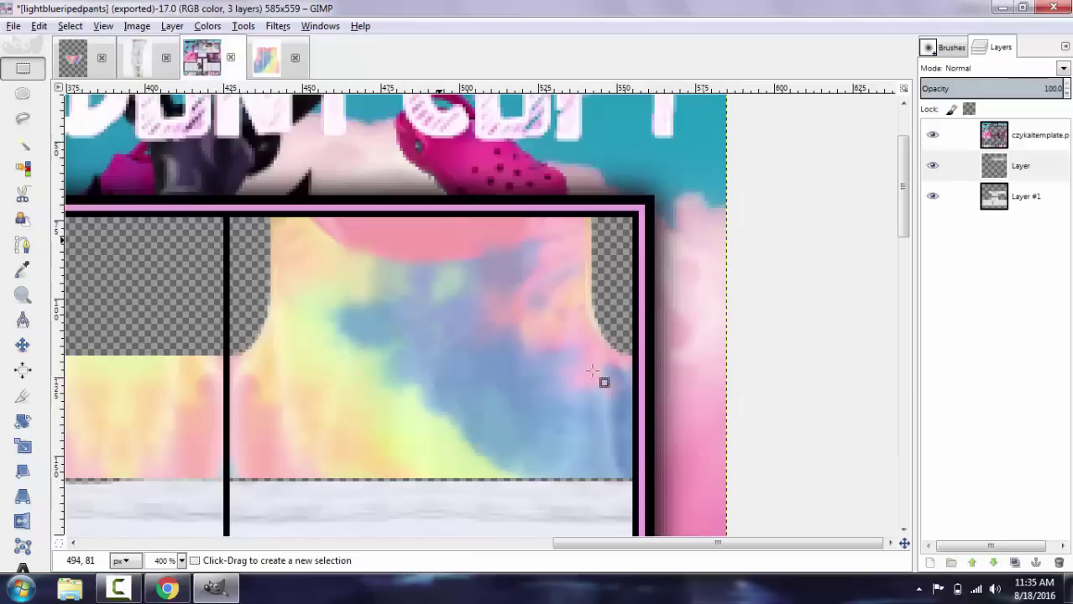
key(ctrl+v)
key(shift+s)
Step: Scale the pasted hood down to 112 × 80 px, cutting and repasting it to bring it back into view
click(359, 417)
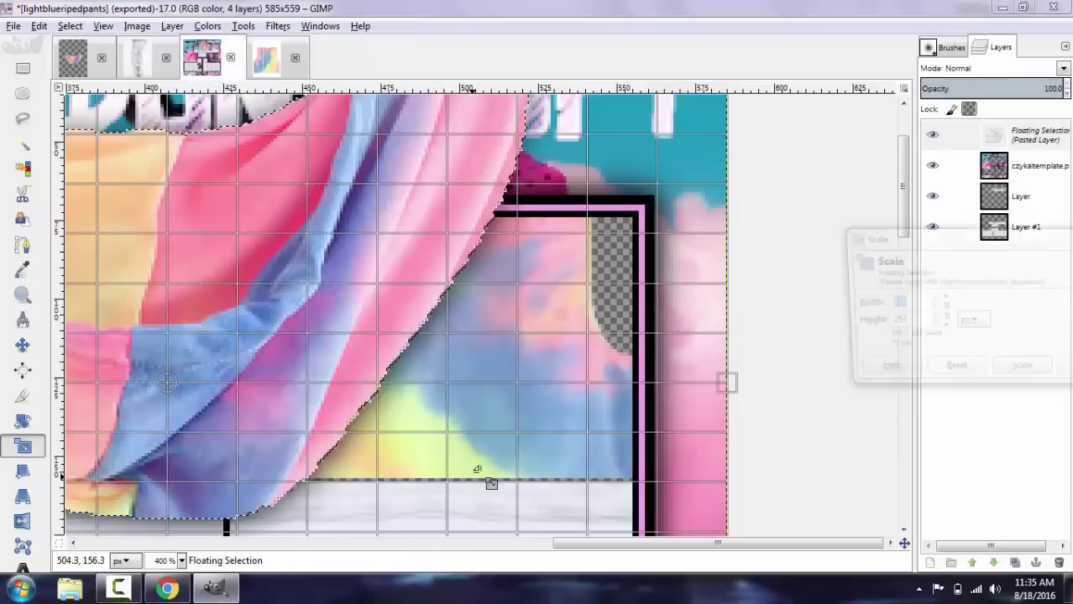
click(931, 309)
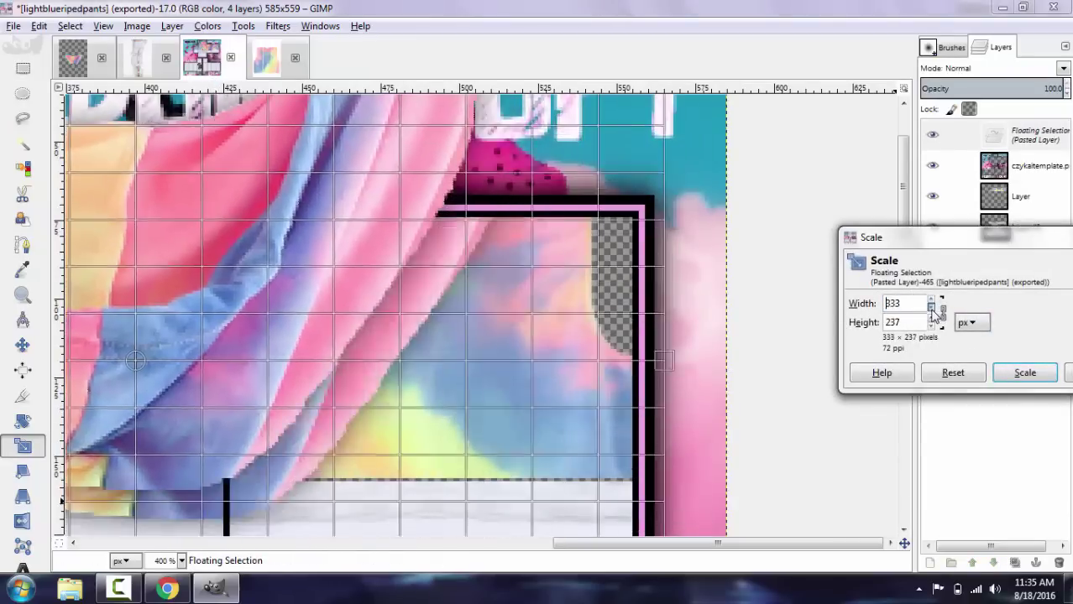
click(1025, 373)
key(ctrl+x)
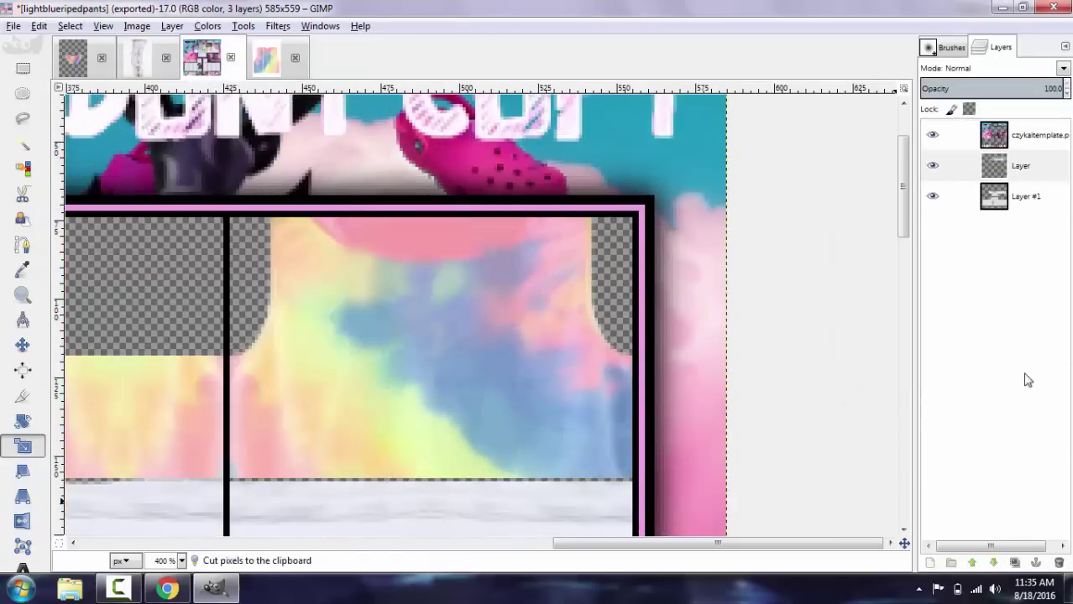
key(ctrl+v)
drag(455, 275, 555, 315)
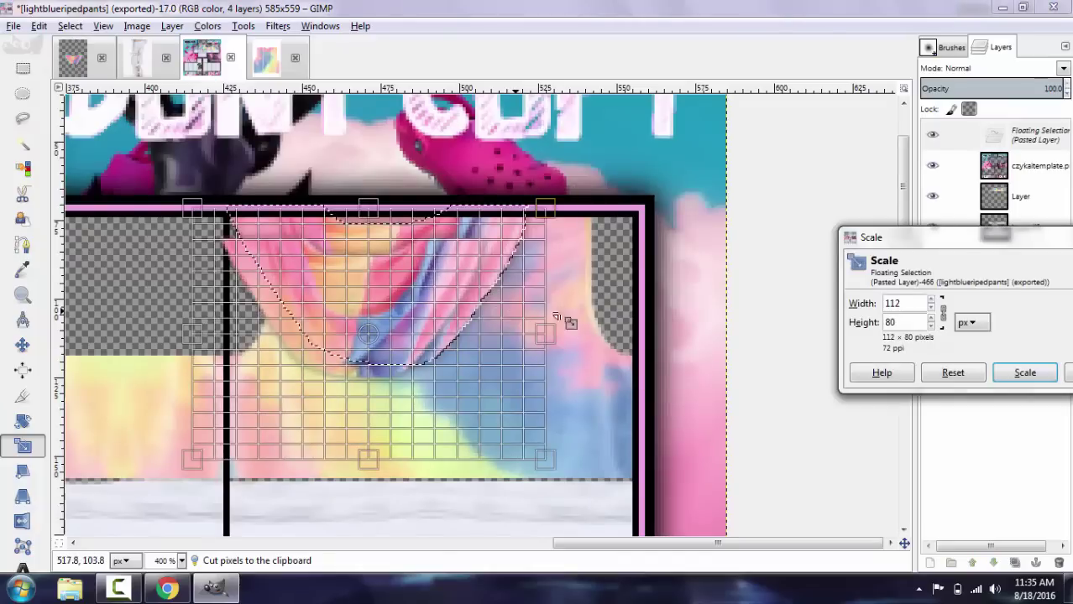
click(1001, 373)
Step: Move the hood to the neckline of the back torso panel, aligned with the panel's upper edge, and anchor it
key(m)
drag(384, 297, 472, 278)
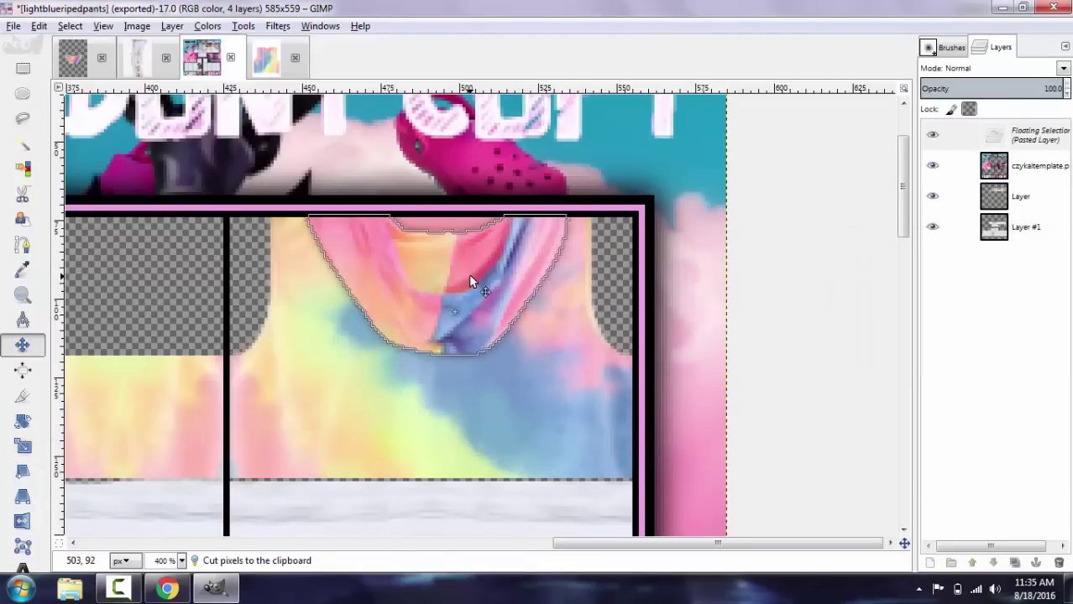
key(ctrl+h)
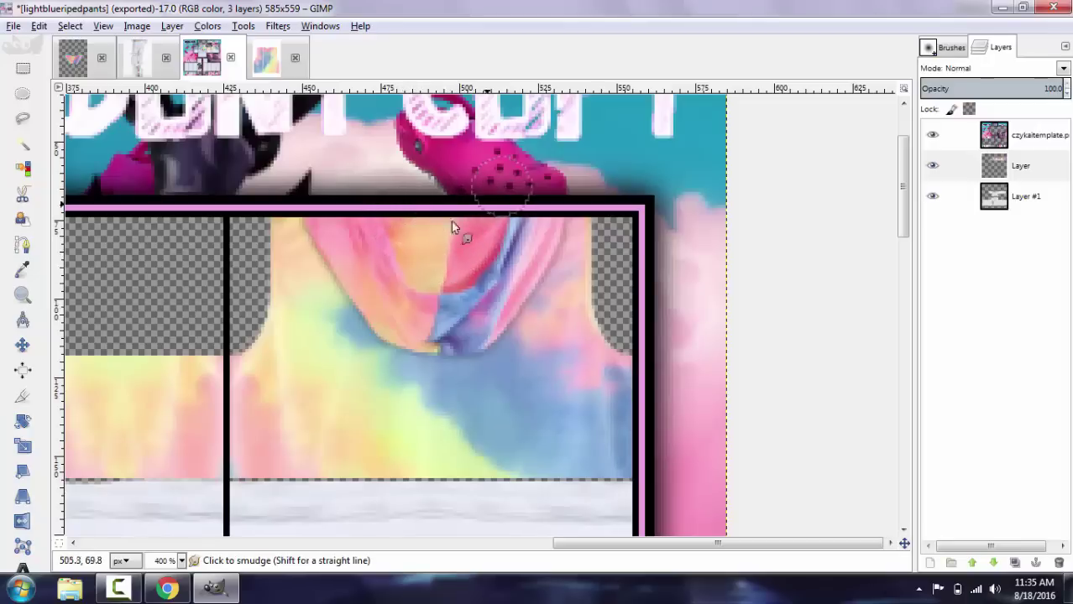
Step: Select the strip across the front torso panel's upper edge, down to the point of the neckline, and copy it
key(r)
drag(706, 552, 671, 547)
drag(743, 544, 666, 555)
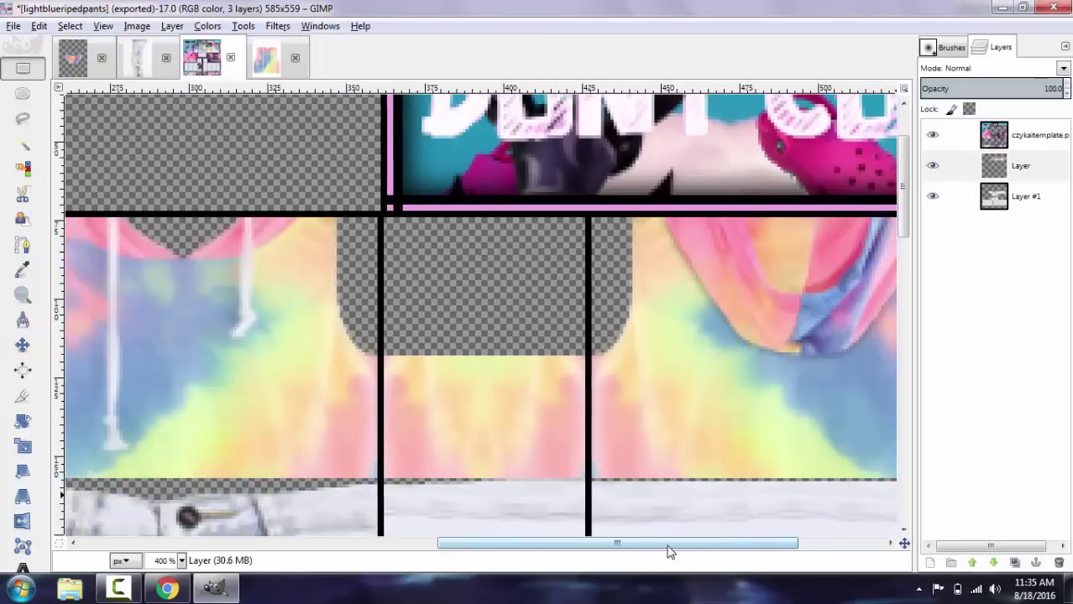
drag(570, 545, 470, 503)
scroll(468, 504, up, 3)
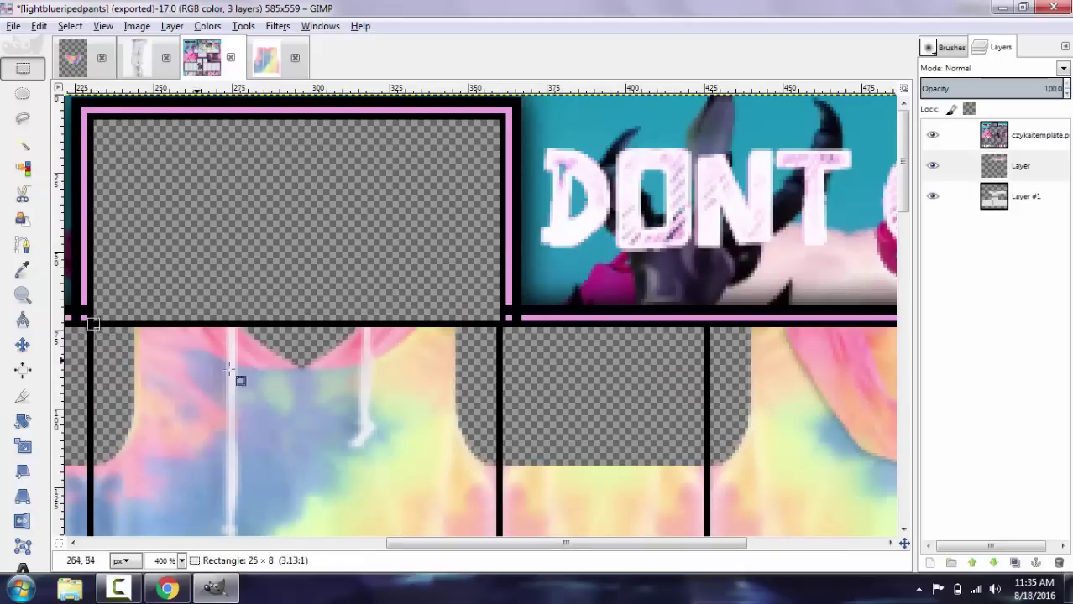
drag(228, 367, 495, 368)
key(ctrl+c)
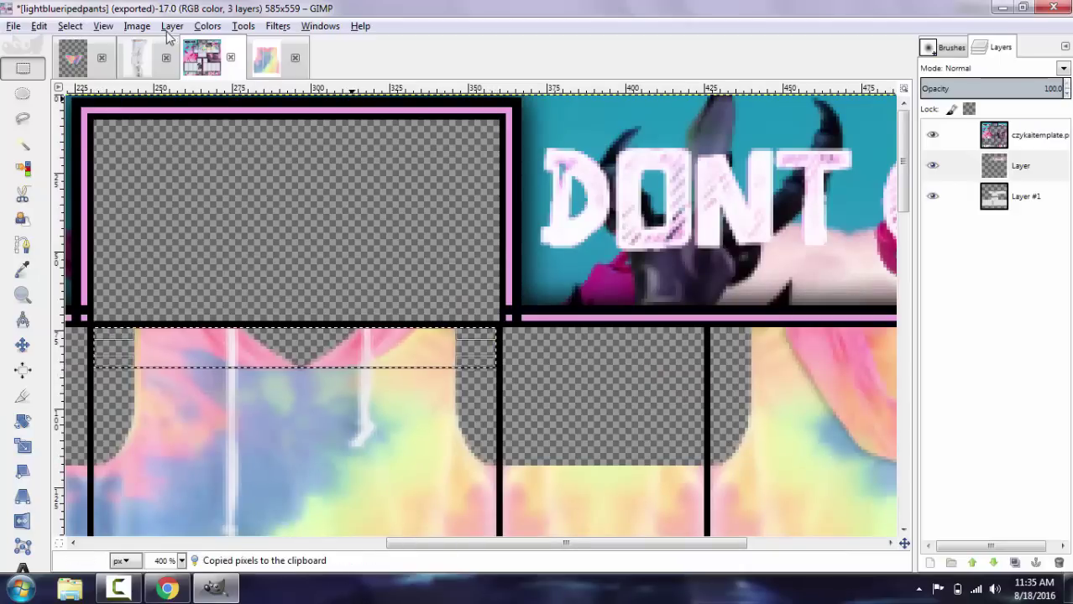
Step: Add a new transparent layer and raise it above the template layer
click(171, 26)
click(194, 43)
click(545, 421)
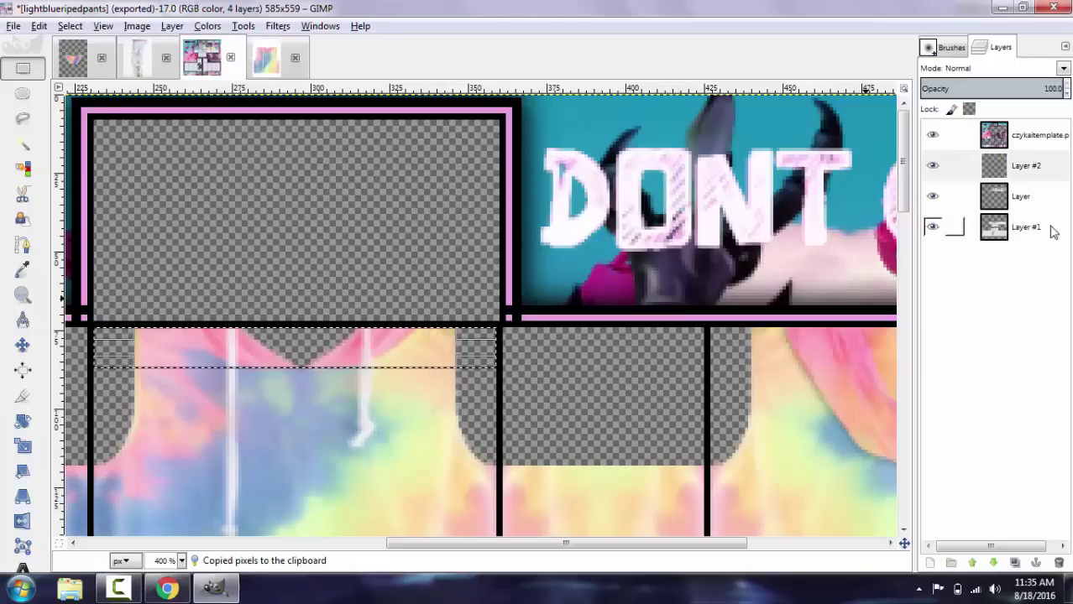
click(983, 561)
Step: Paste the neckline strip flipped vertically, place it over the DONT COPY banner above the back hood, and anchor it
key(ctrl+v)
key(m)
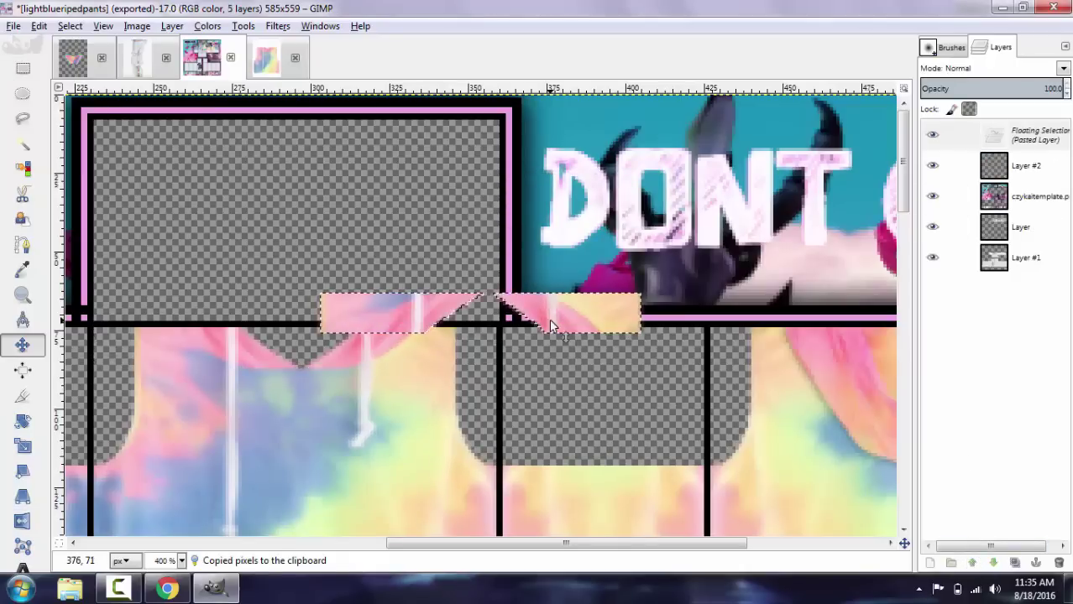
drag(551, 320, 678, 203)
key(r)
click(692, 357)
key(ctrl+z)
click(613, 431)
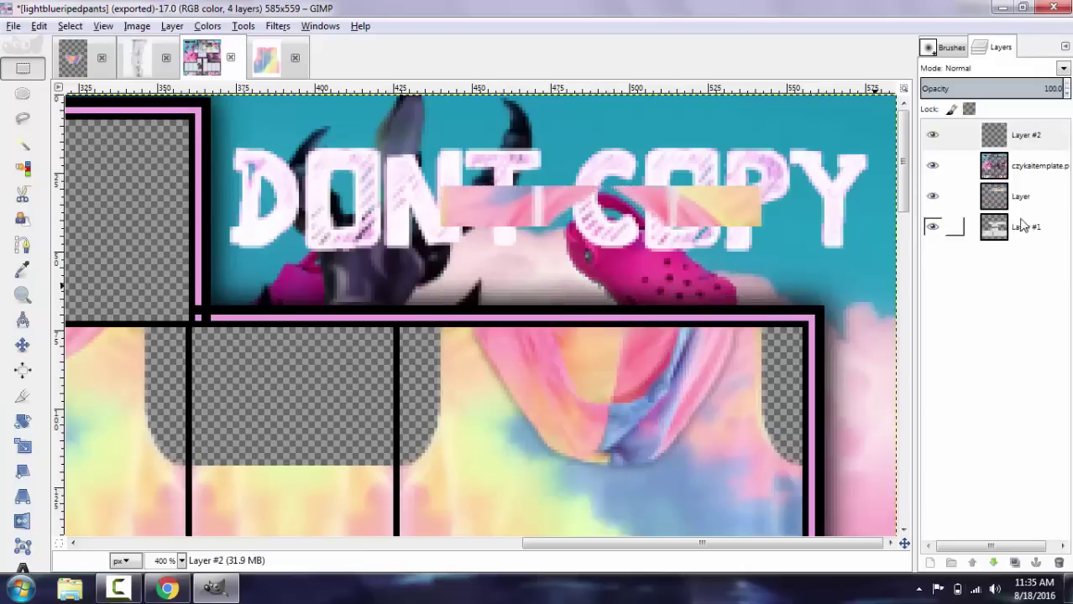
Step: On the layer named Layer, outline the pink upper-left part of the back hood with a freehand selection and copy it
click(1021, 197)
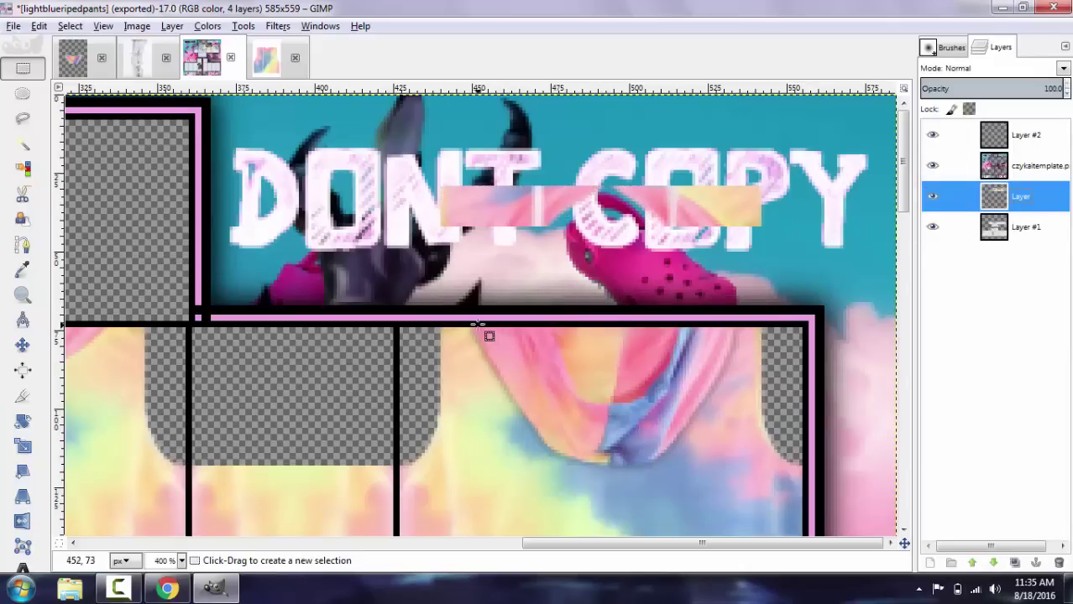
drag(475, 325, 531, 349)
key(Escape)
key(f)
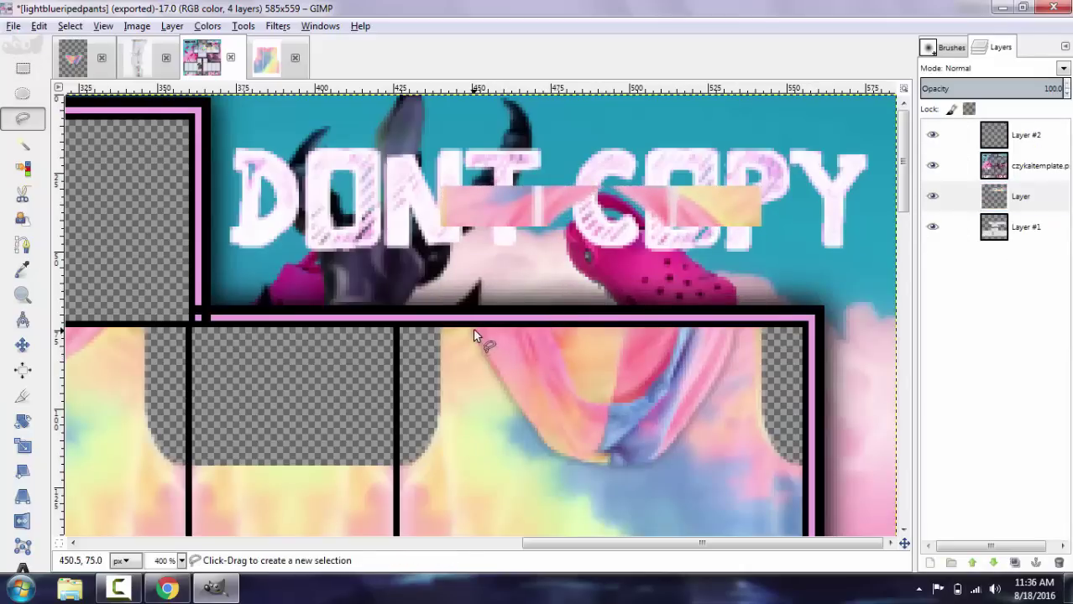
click(478, 336)
key(ctrl+c)
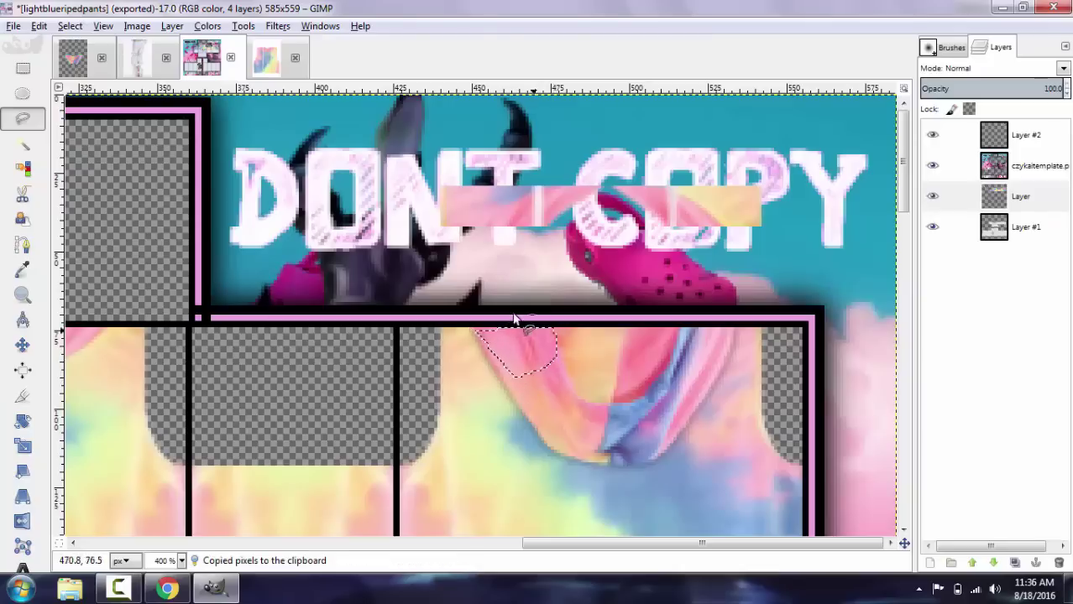
Step: Paste the copied pink hood piece as a floating selection above Layer #2
key(m)
key(ctrl+v)
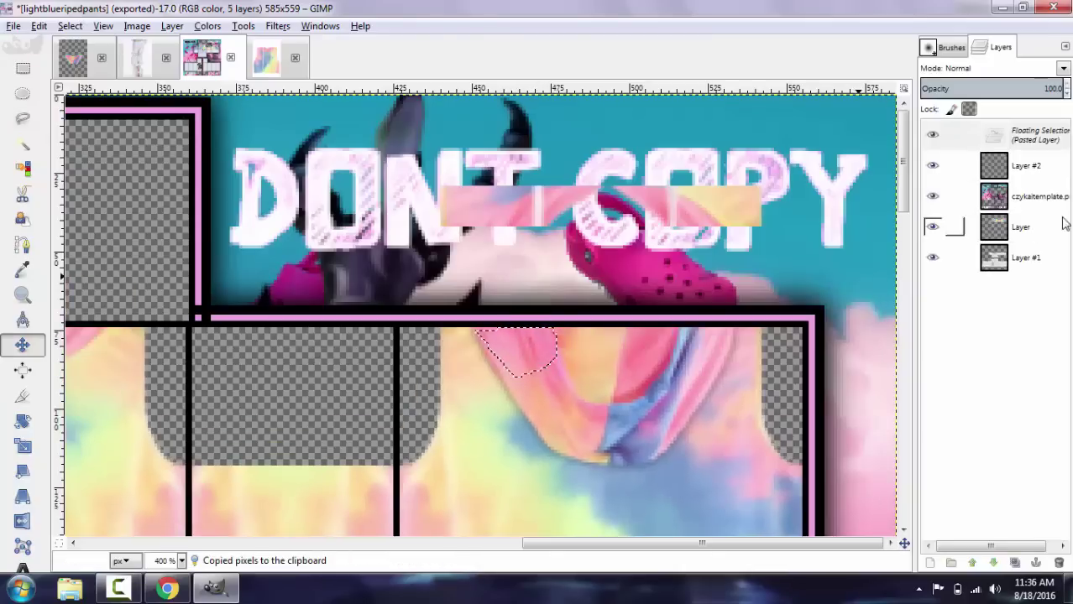
key(r)
click(756, 246)
click(1056, 139)
key(ctrl+v)
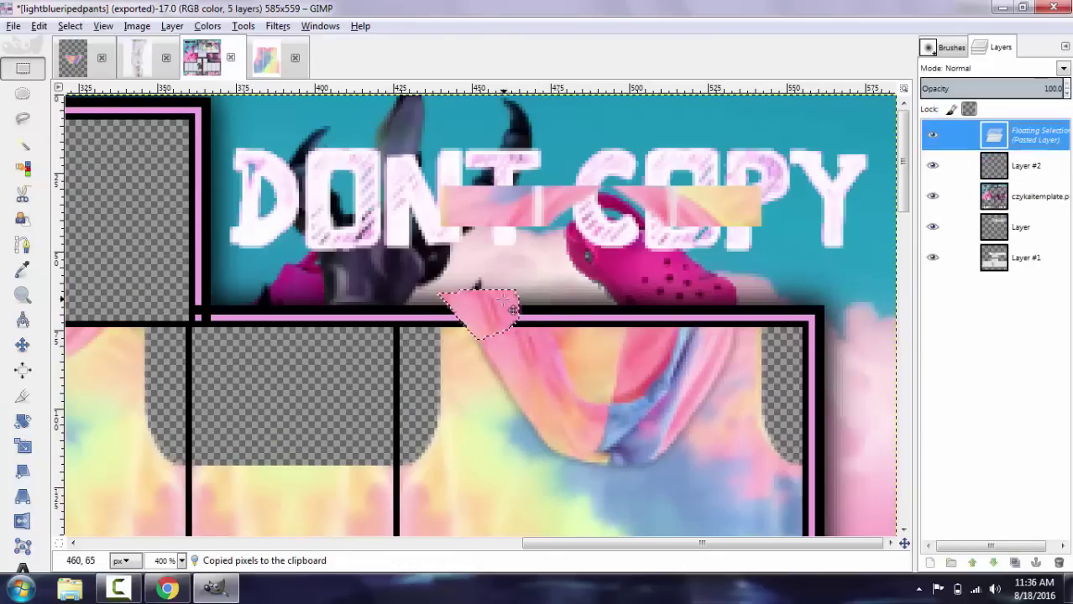
Step: Move the pink piece up over the banner and stretch it to 28 × 39 px
drag(503, 309, 486, 219)
key(shift+t)
click(501, 291)
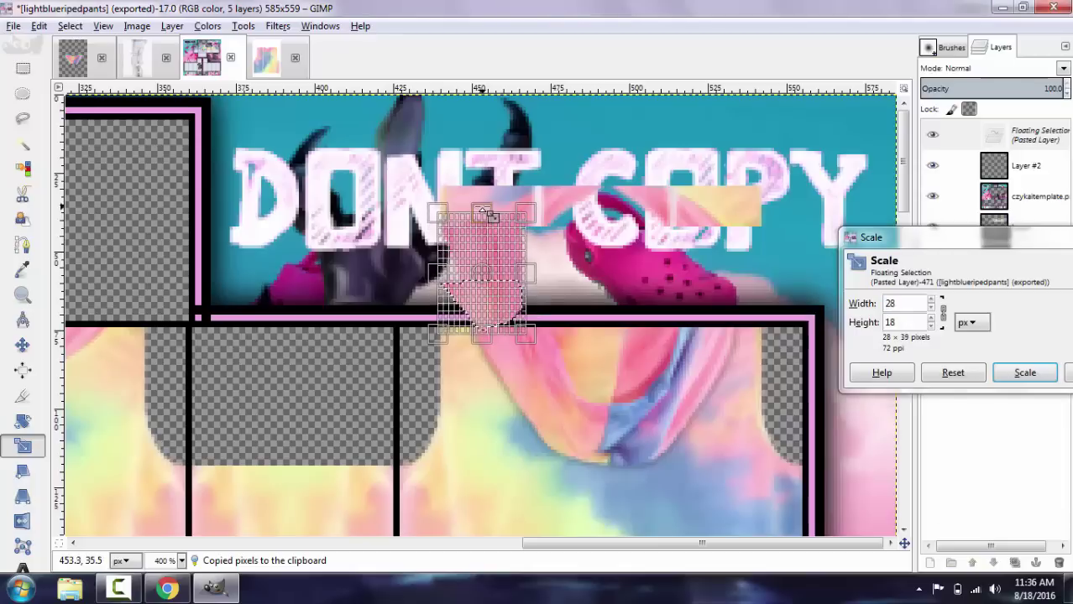
click(1021, 373)
Step: Position the stretched pink piece between the hood and the neckline strip, anchor it, and erase its excess edges
key(r)
drag(507, 277, 540, 283)
click(537, 367)
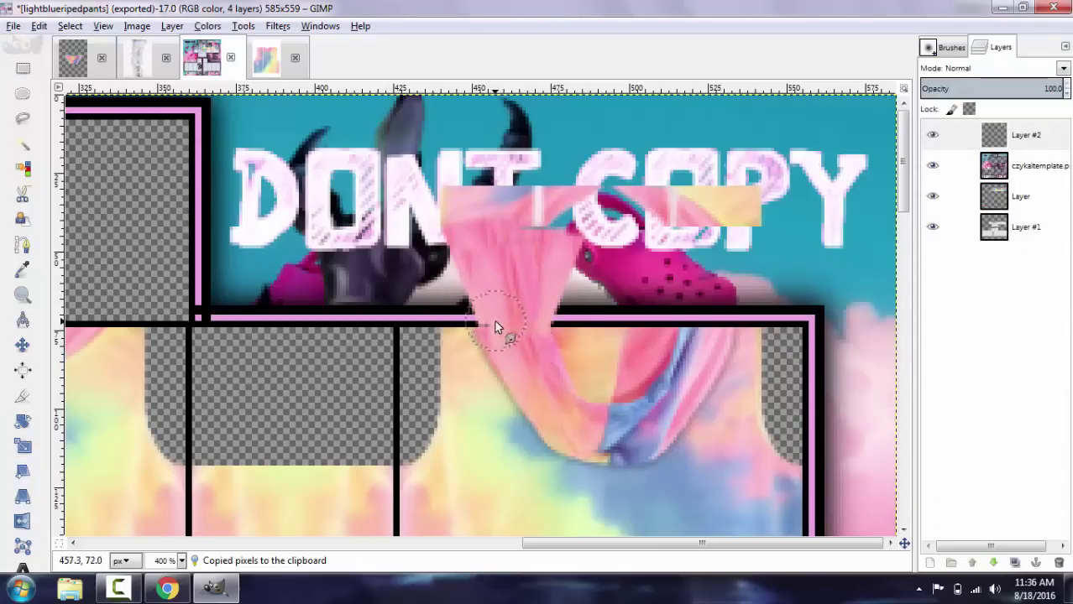
key(shift+e)
drag(575, 329, 567, 284)
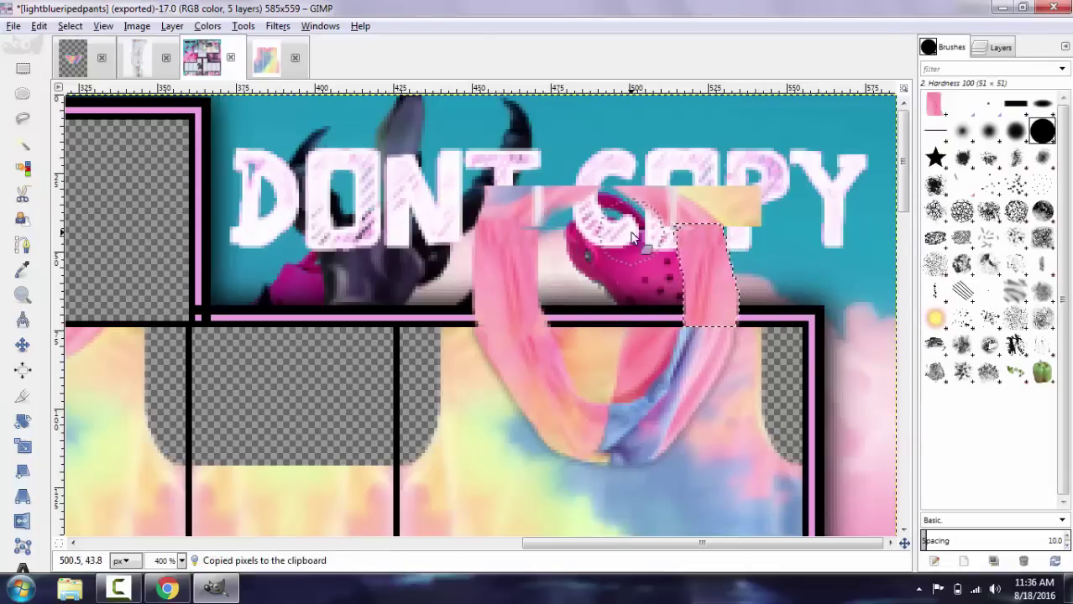
Step: Select the area enclosing both pink hood sides above the back panel and copy it
key(r)
drag(443, 220, 764, 325)
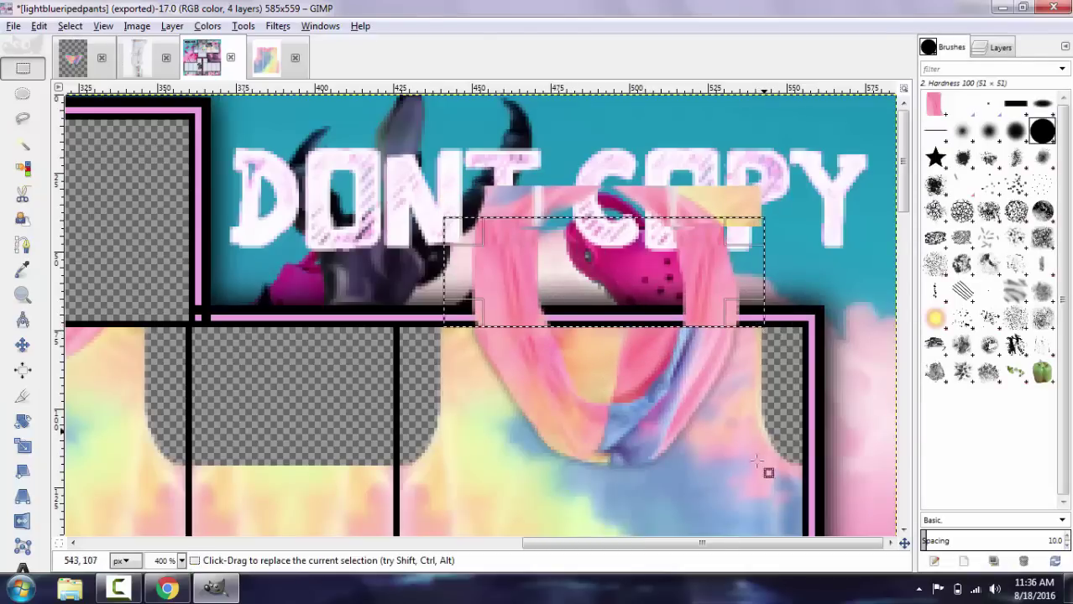
key(ctrl+c)
Step: Paste the two hood sides into the empty panel above the front torso, and flip them vertically
drag(709, 545, 588, 546)
key(ctrl+v)
drag(781, 290, 266, 215)
key(shift+f)
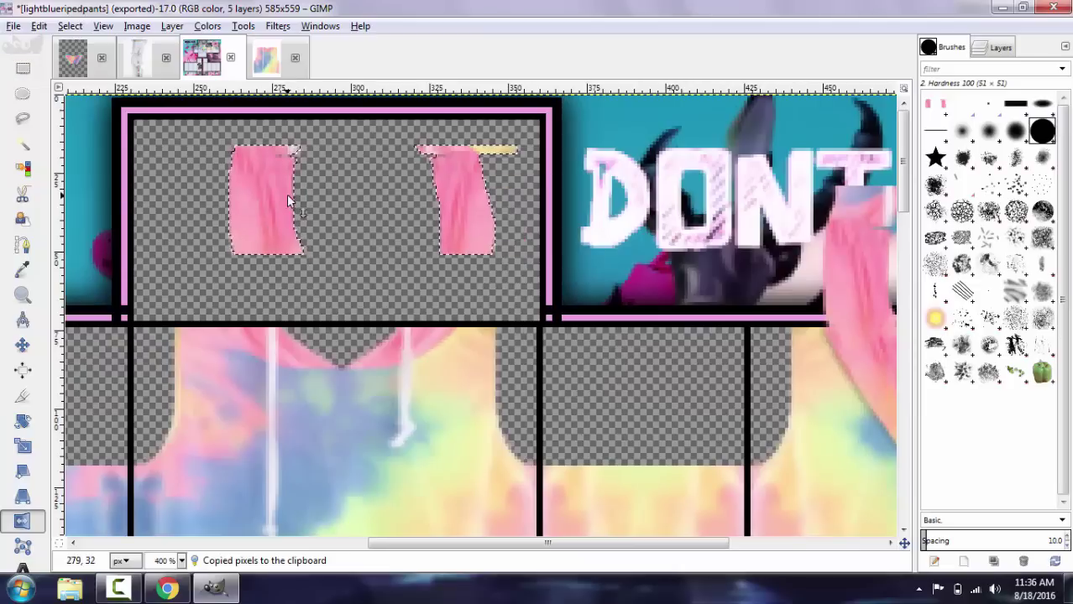
click(287, 202)
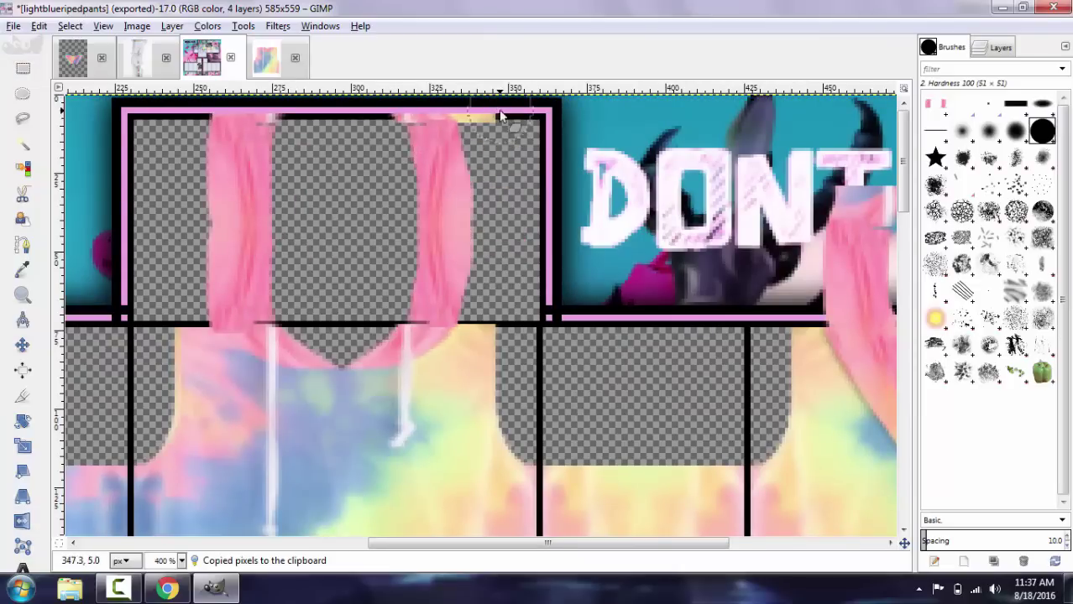
Step: Clean up the upper ends of the pasted pink hood sides and extend them past the panel's top edge
drag(503, 114, 416, 106)
key(r)
drag(187, 120, 502, 176)
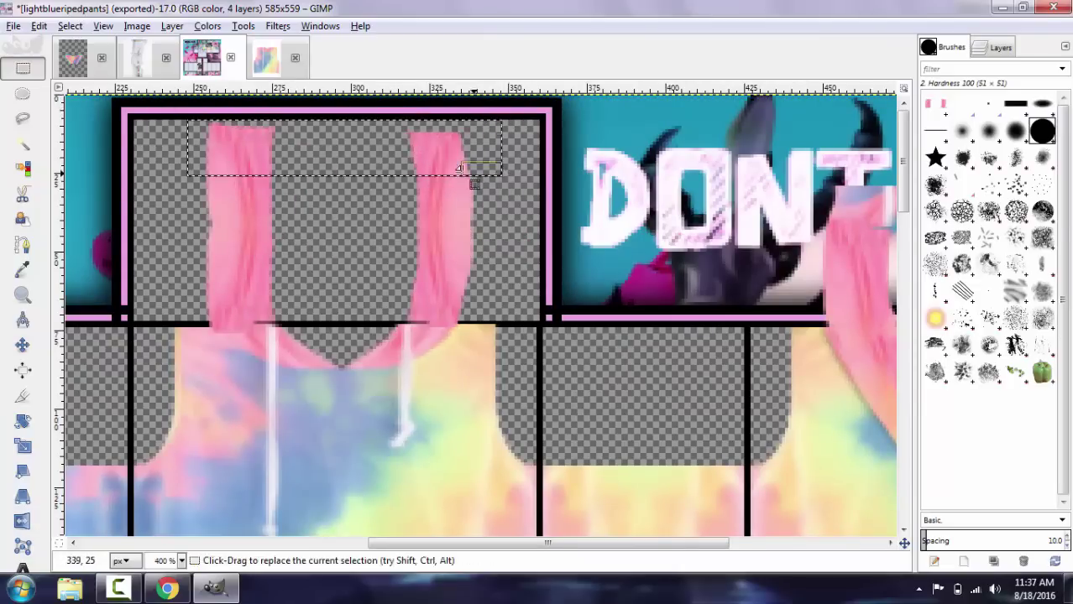
key(shift+t)
click(459, 168)
drag(350, 120, 367, 89)
click(1025, 364)
key(r)
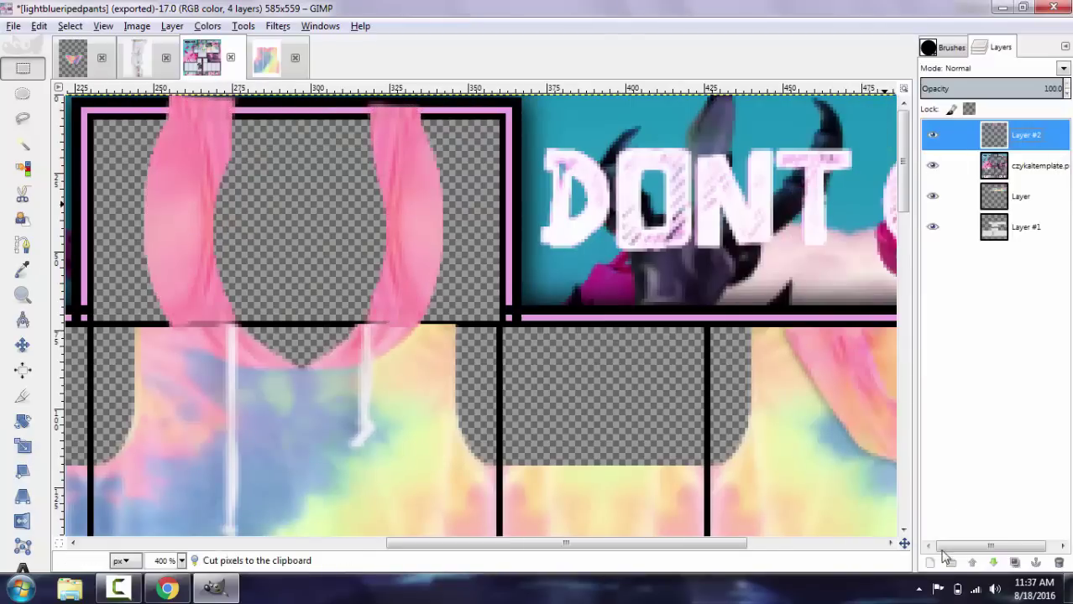
Step: Move Layer #2 beneath the template layer and try merging it down
click(994, 564)
right_click(1029, 168)
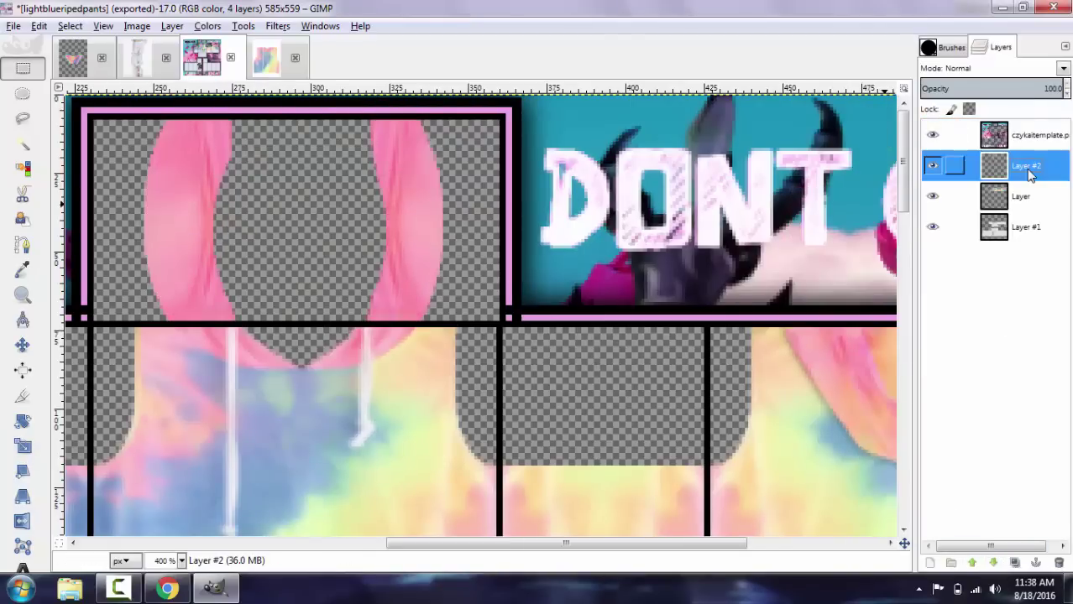
click(940, 286)
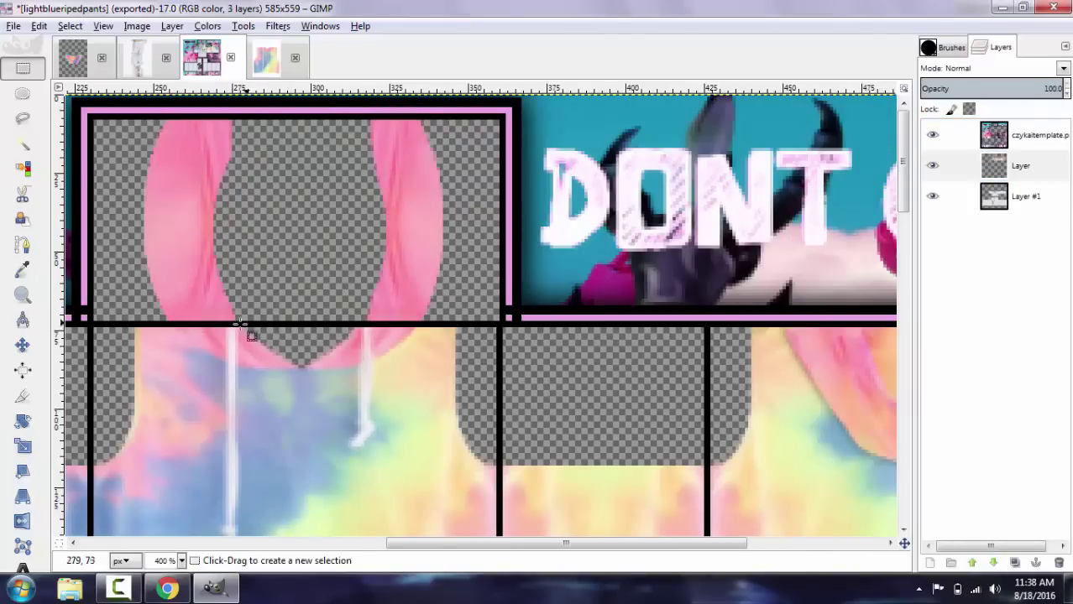
key(ctrl+z)
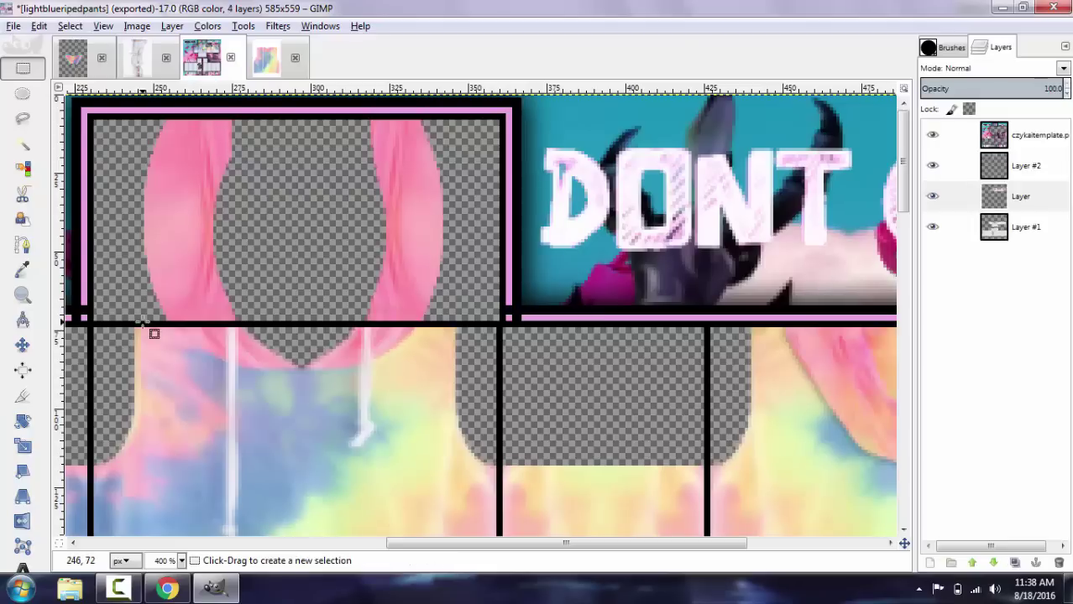
Step: Copy the strip along the front torso's left edge and paste it over the hood side in the panel above
drag(136, 327, 189, 480)
key(ctrl+c)
key(ctrl+v)
drag(175, 369, 176, 235)
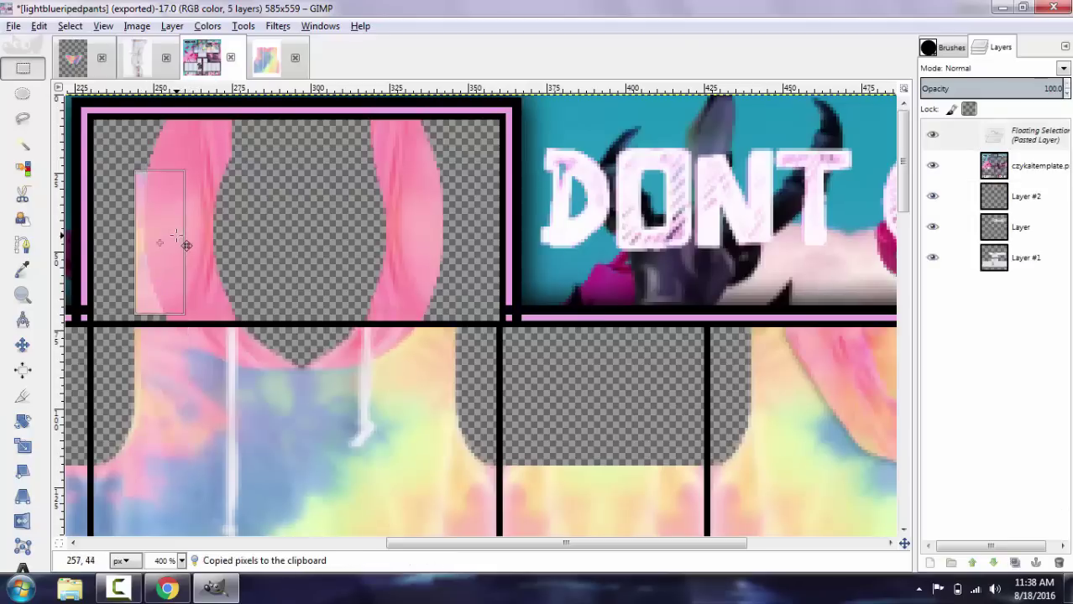
Step: Examine the torso panels and the jeans leg panels of the template at 200% zoom
click(182, 561)
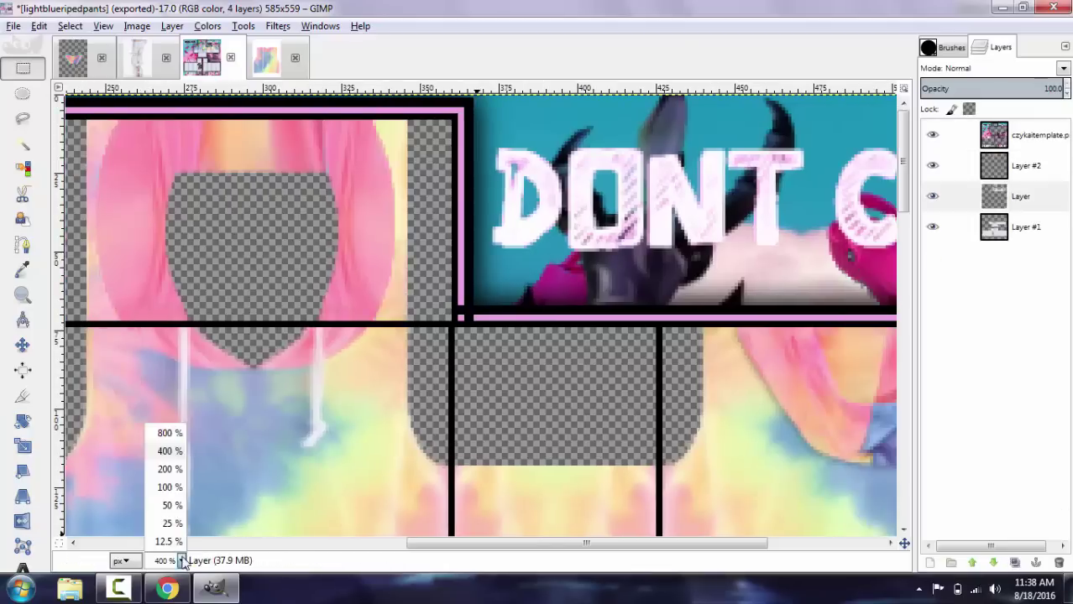
click(168, 469)
scroll(604, 331, down, 2)
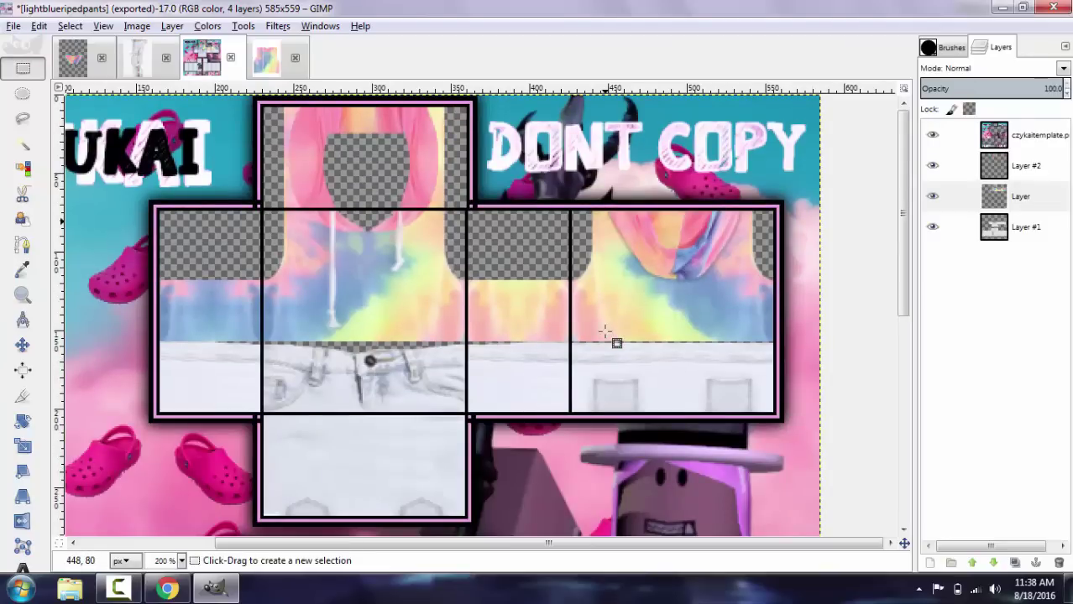
scroll(604, 334, down, 2)
scroll(604, 333, up, 2)
drag(780, 281, 126, 386)
click(298, 220)
scroll(243, 384, down, 4)
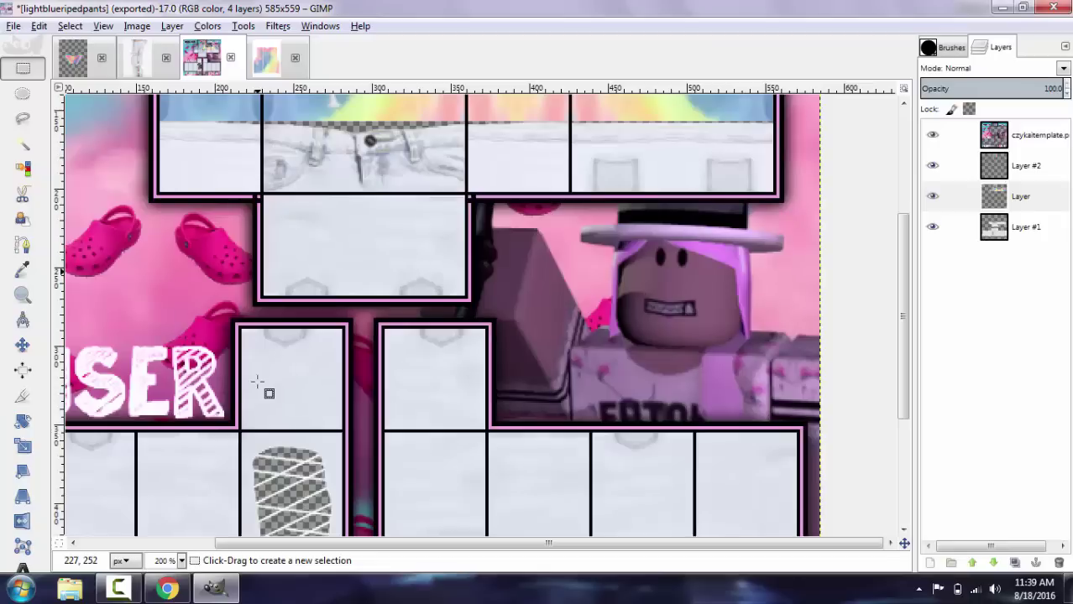
Step: Move the layer named Layer beneath Layer #1 in the stacking order
click(1045, 227)
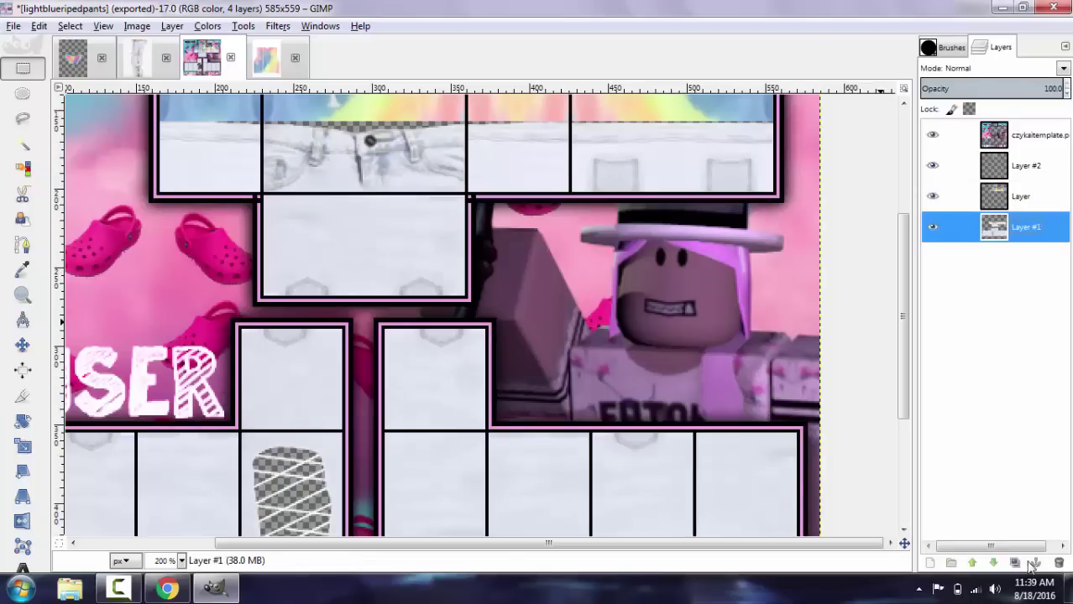
click(1028, 206)
click(990, 564)
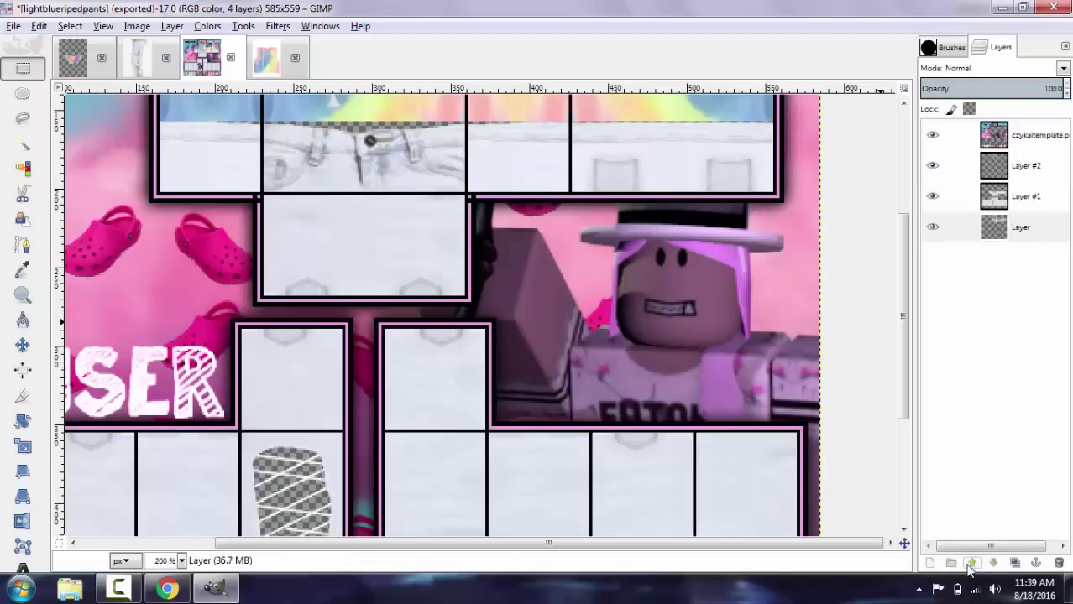
Step: Merge Layer #2 down into Layer #1, and merge the result down into Layer
right_click(1036, 167)
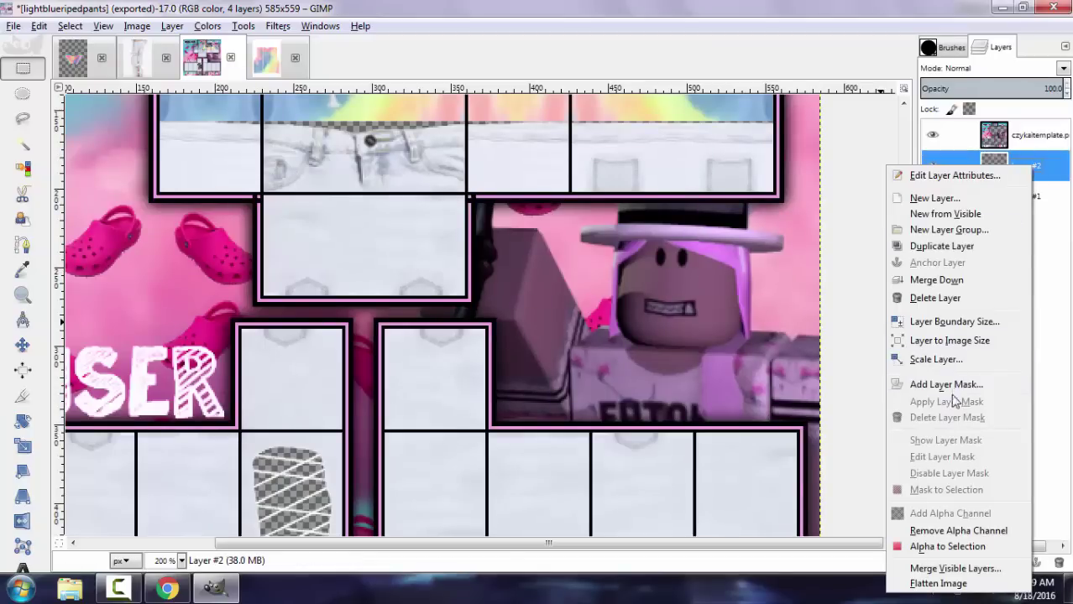
click(936, 281)
right_click(971, 217)
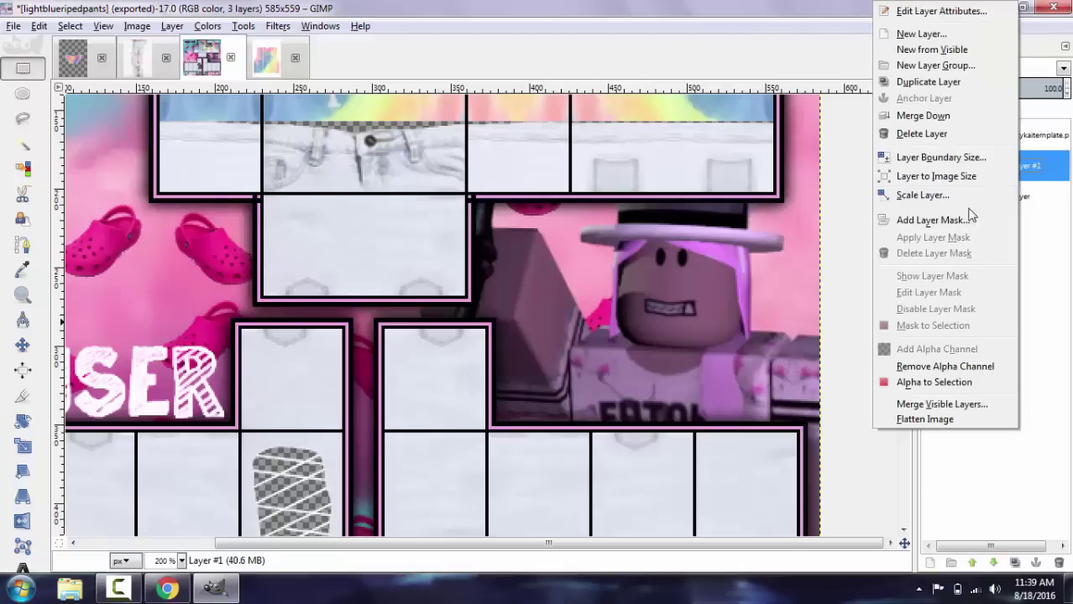
click(976, 134)
right_click(1003, 168)
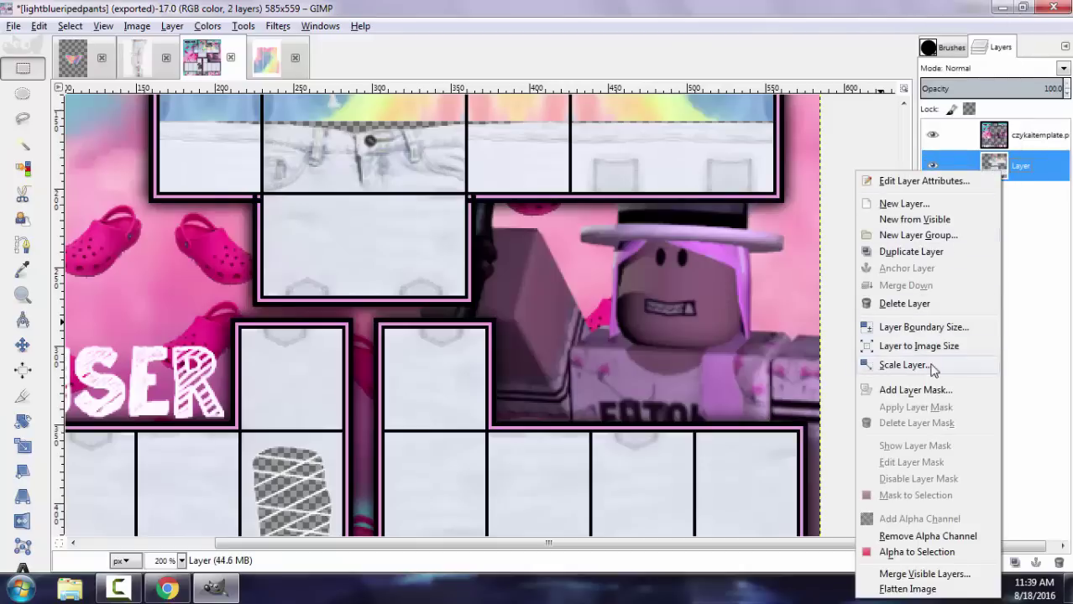
click(1037, 144)
click(1037, 142)
Step: View the template at 100% zoom and check the Downloads folder for an image to open
scroll(537, 324, up, 4)
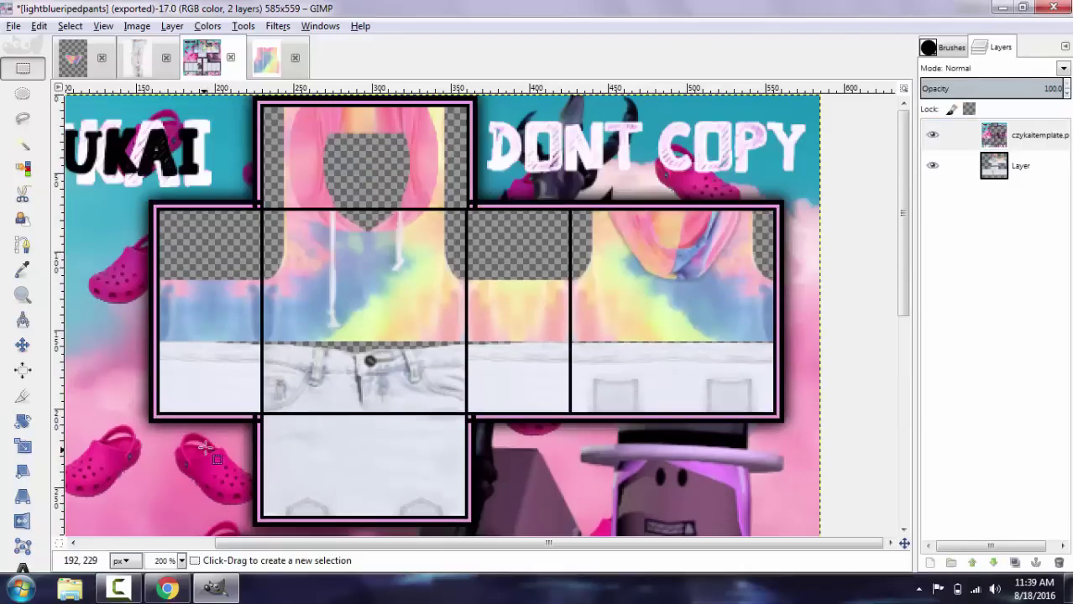
click(180, 561)
click(167, 487)
click(14, 26)
click(81, 74)
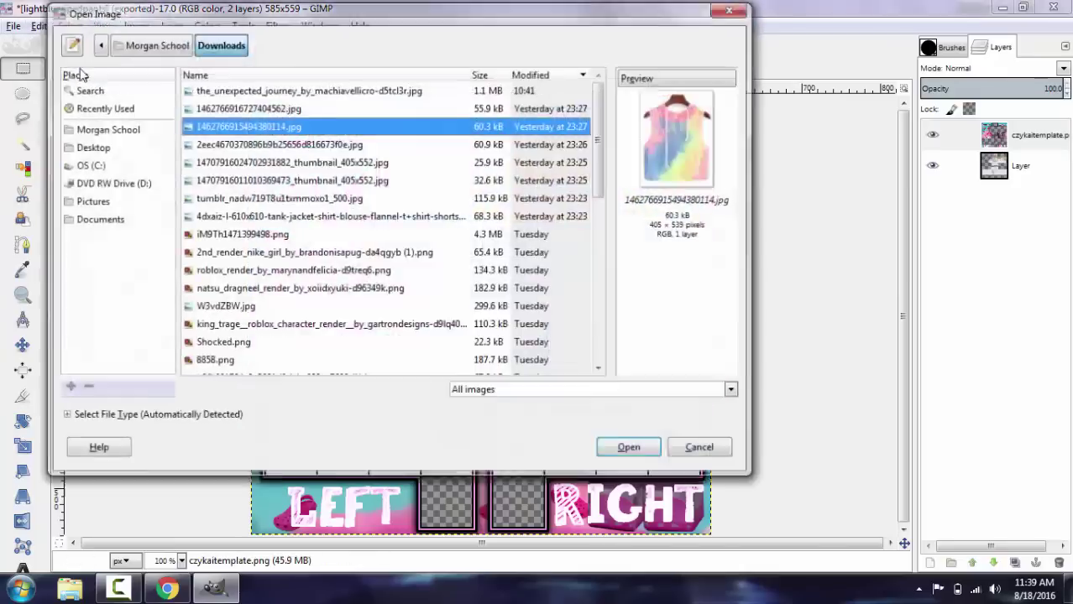
key(Escape)
Step: Export the template as tiedyeoutfit.png into the Outfits folder of Roblox Files, with PNG compression level 9
click(14, 26)
click(125, 239)
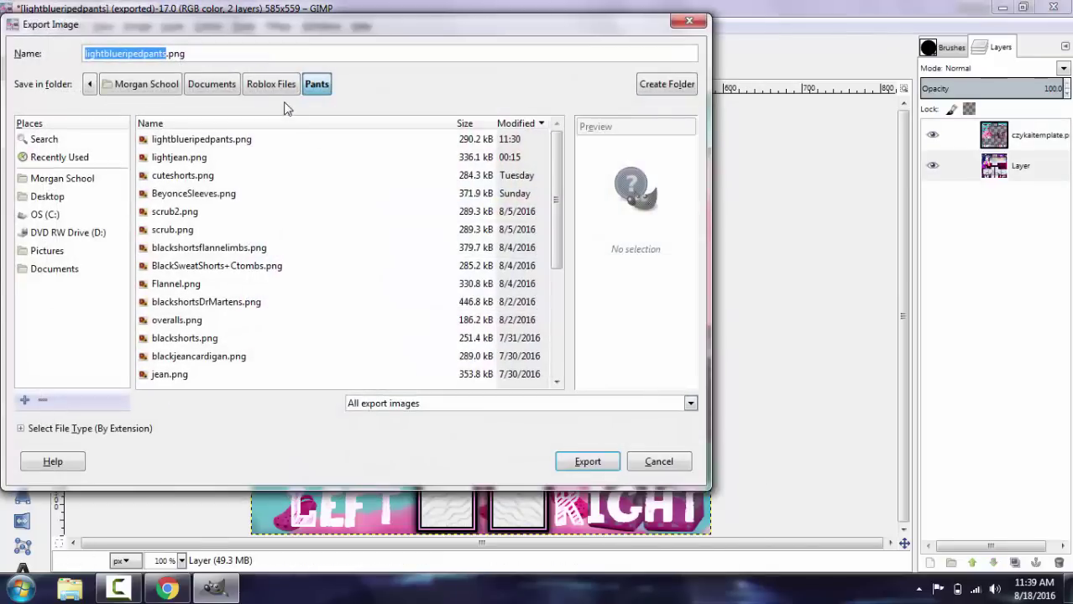
click(211, 84)
click(271, 84)
double_click(205, 175)
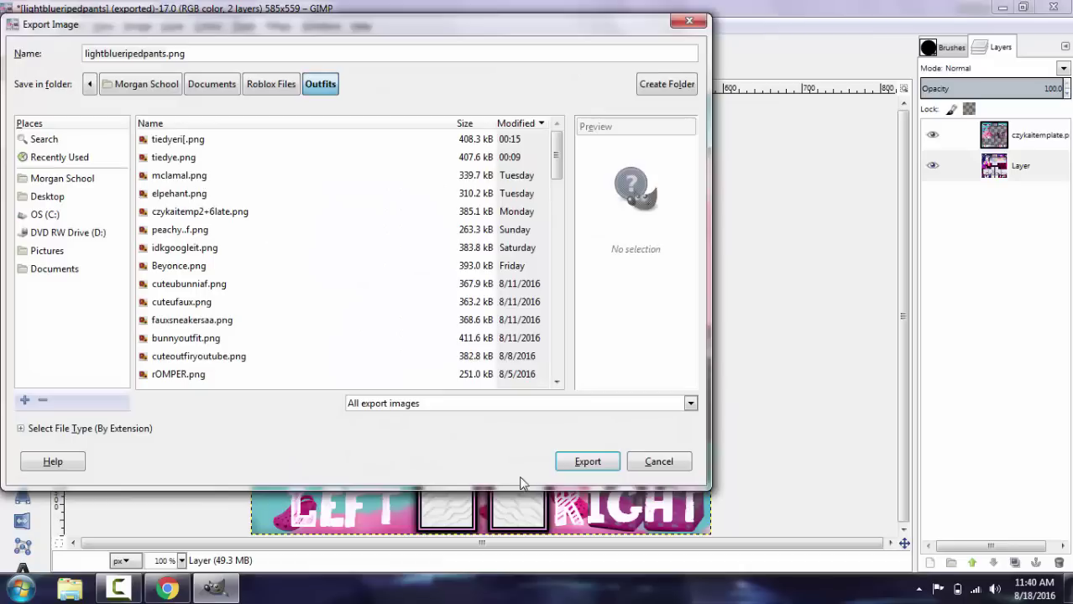
double_click(155, 54)
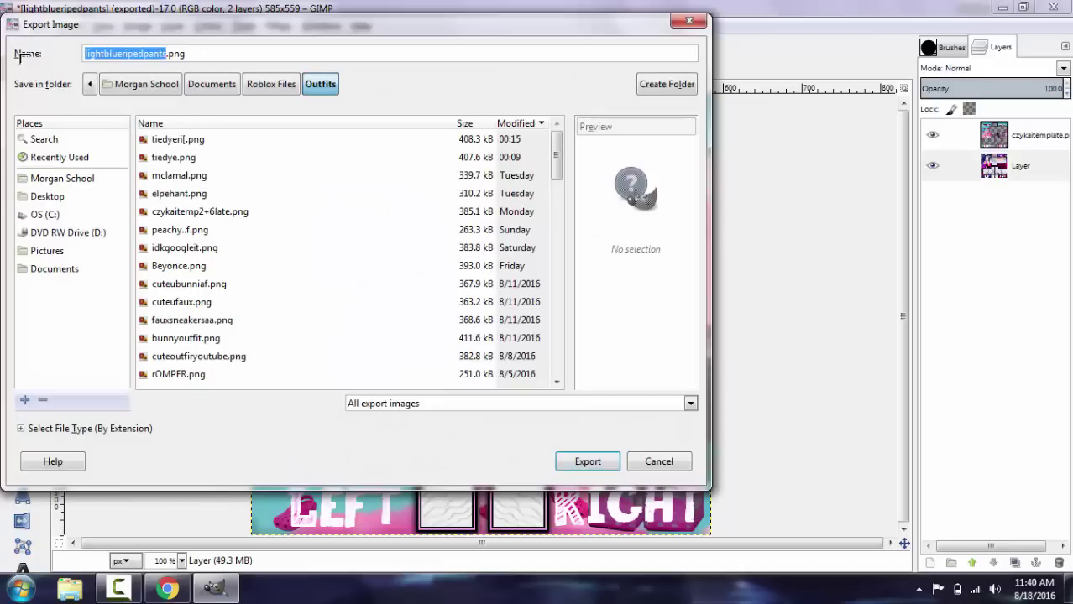
text(tiedyeoutfit)
key(Return)
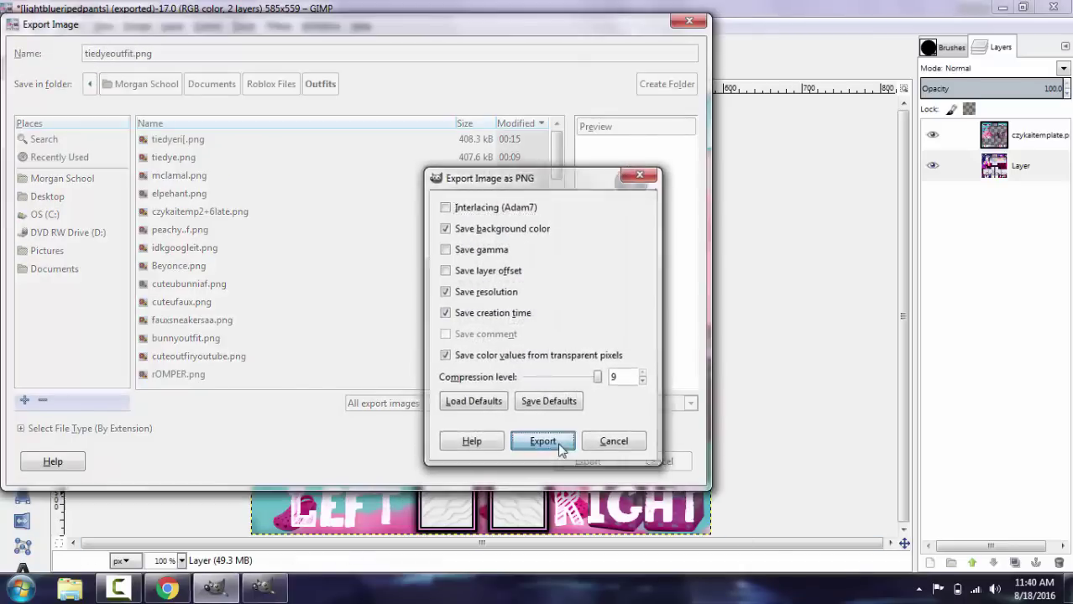
key(Return)
Step: Switch to Roblox in Chrome, go to the Develop section, and set the avatar preview to 2D
click(170, 590)
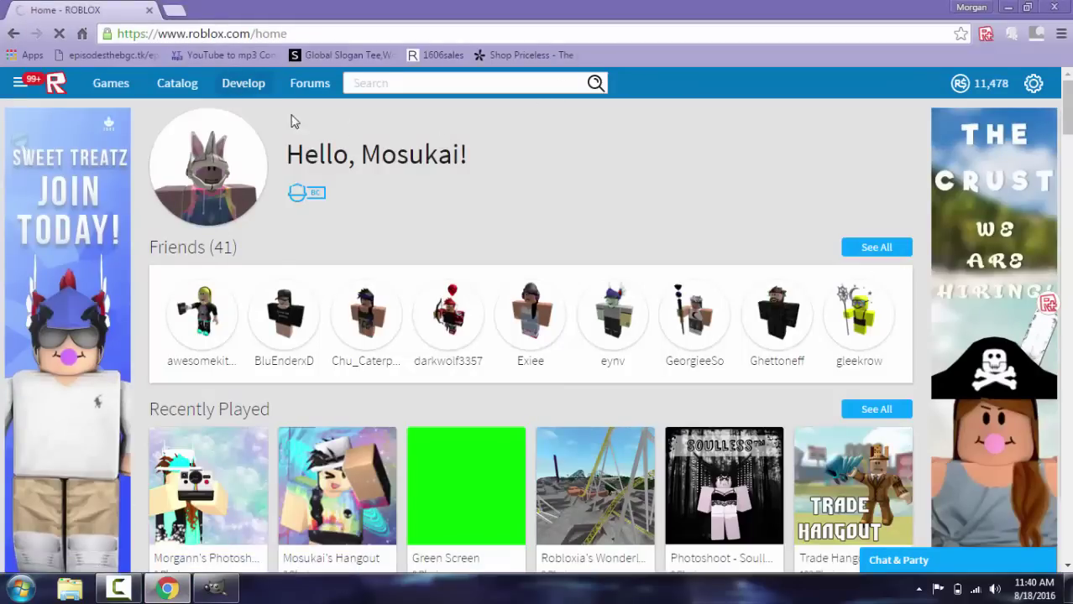
click(264, 92)
scroll(270, 167, down, 3)
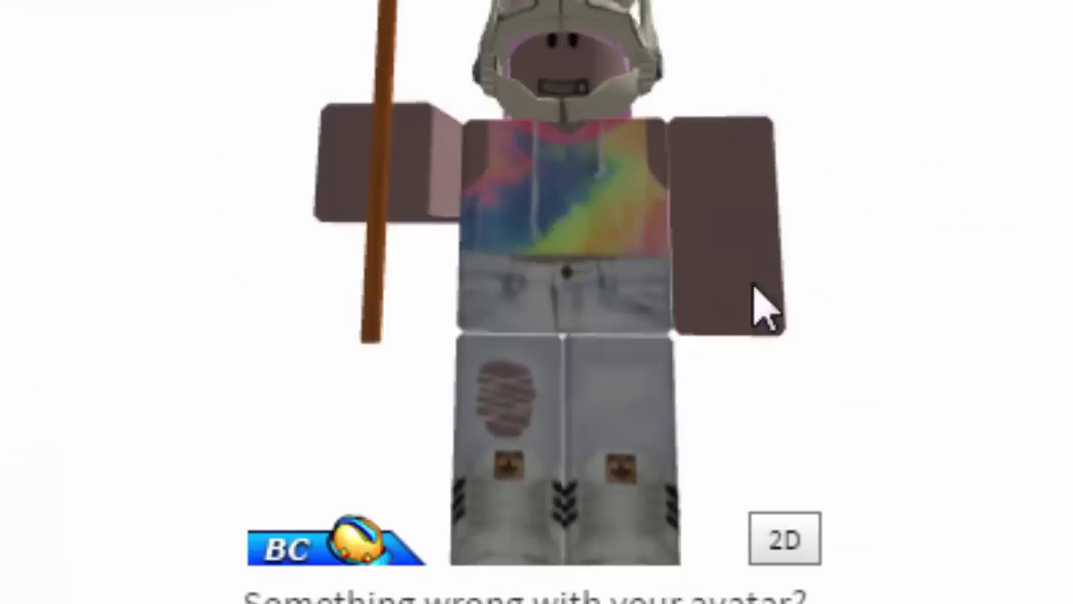
click(784, 539)
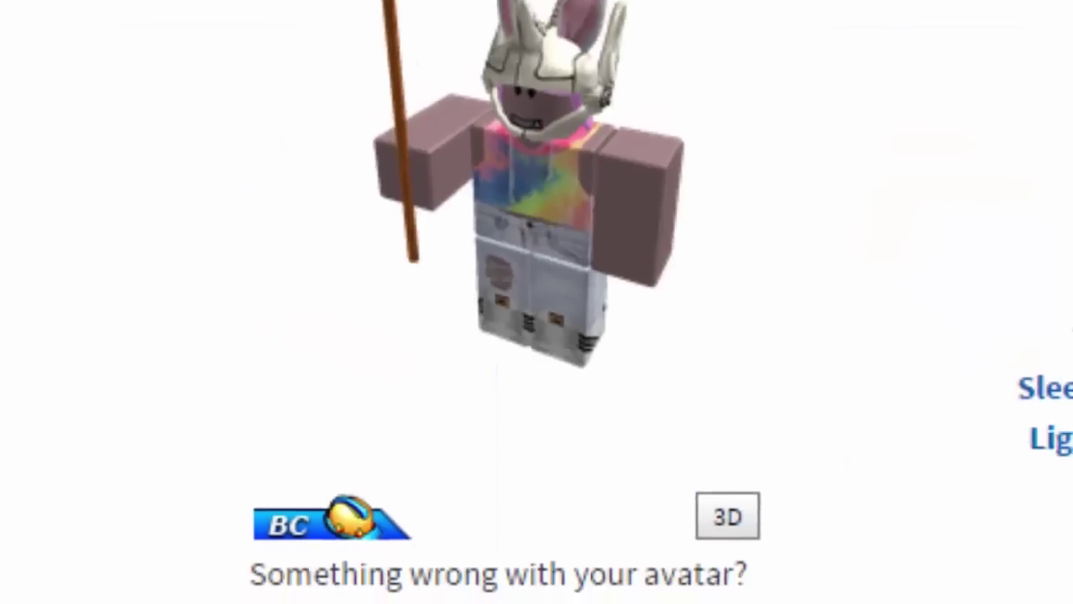